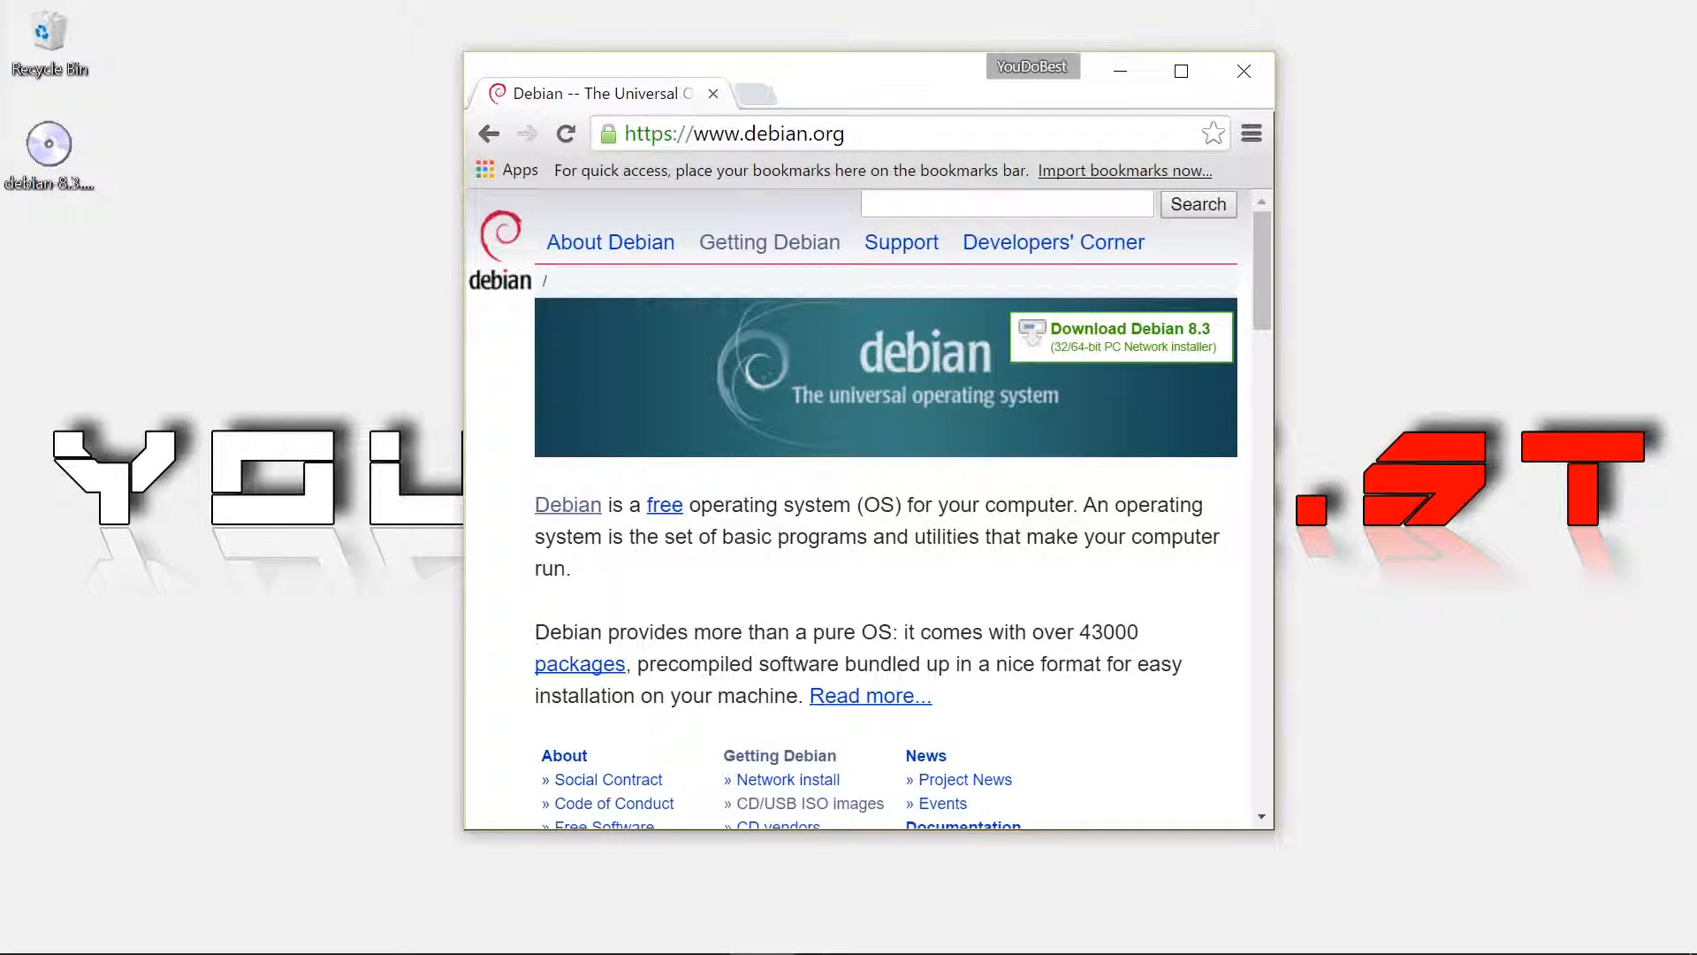
Navigate from Getting Debian via the complete installation image page to the HTTP/FTP CD/DVD download page
click(761, 245)
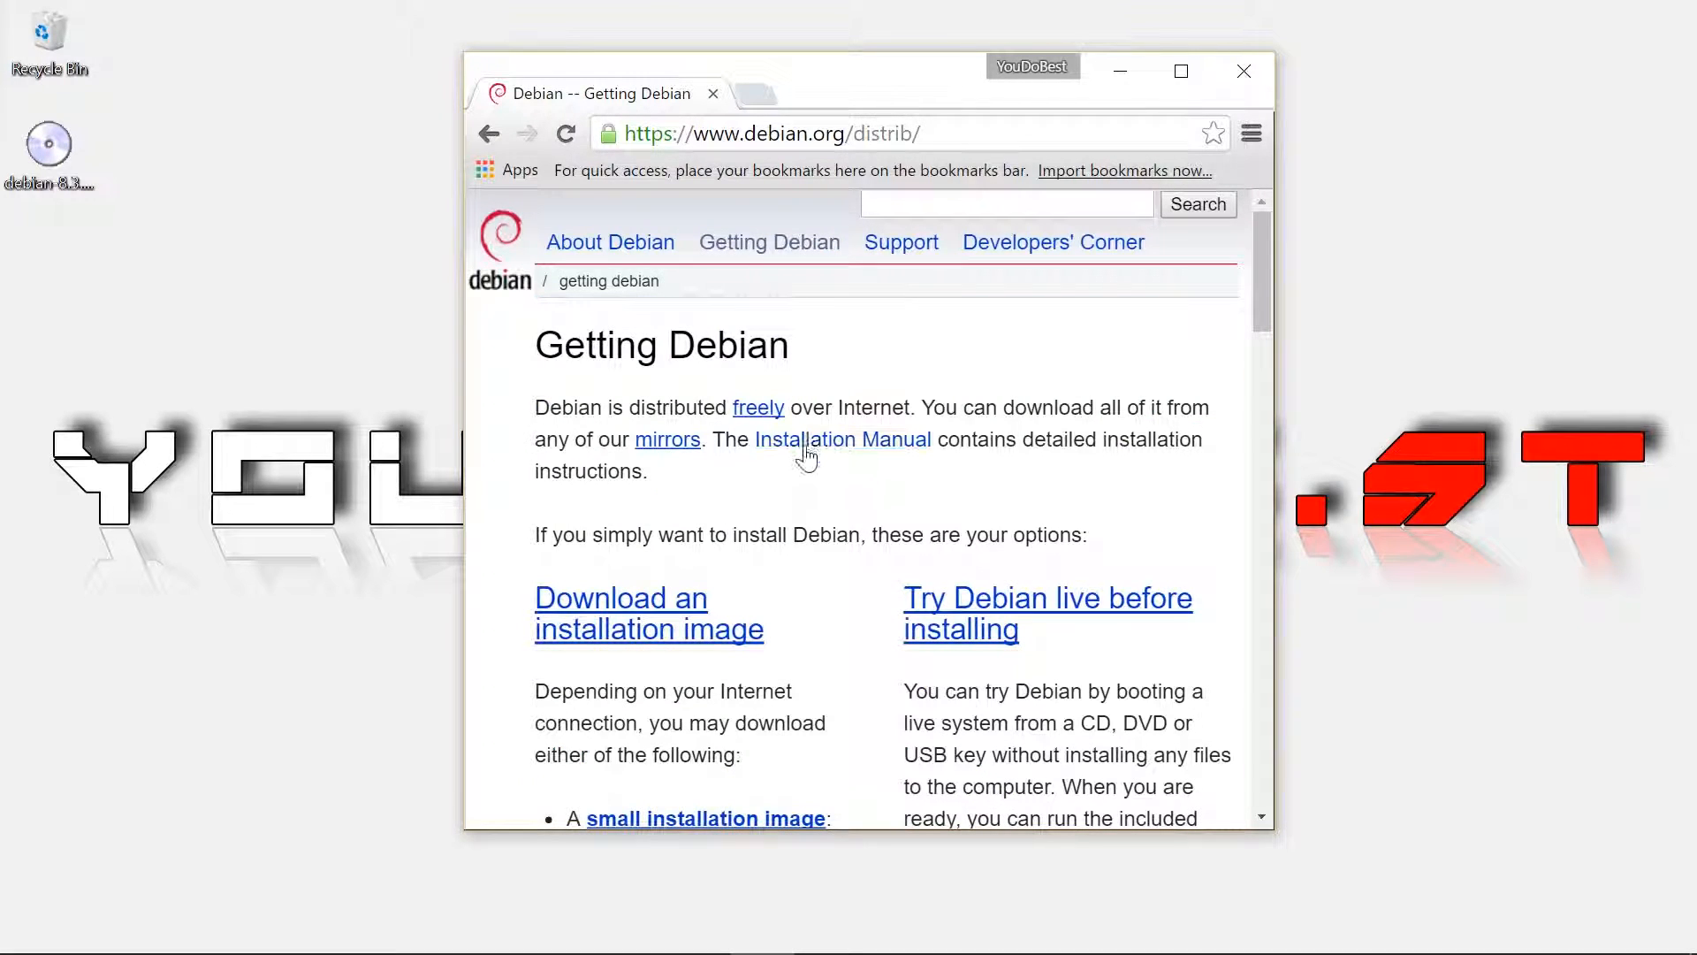
scroll(825, 490, down, 3)
scroll(823, 565, down, 3)
scroll(796, 592, up, 2)
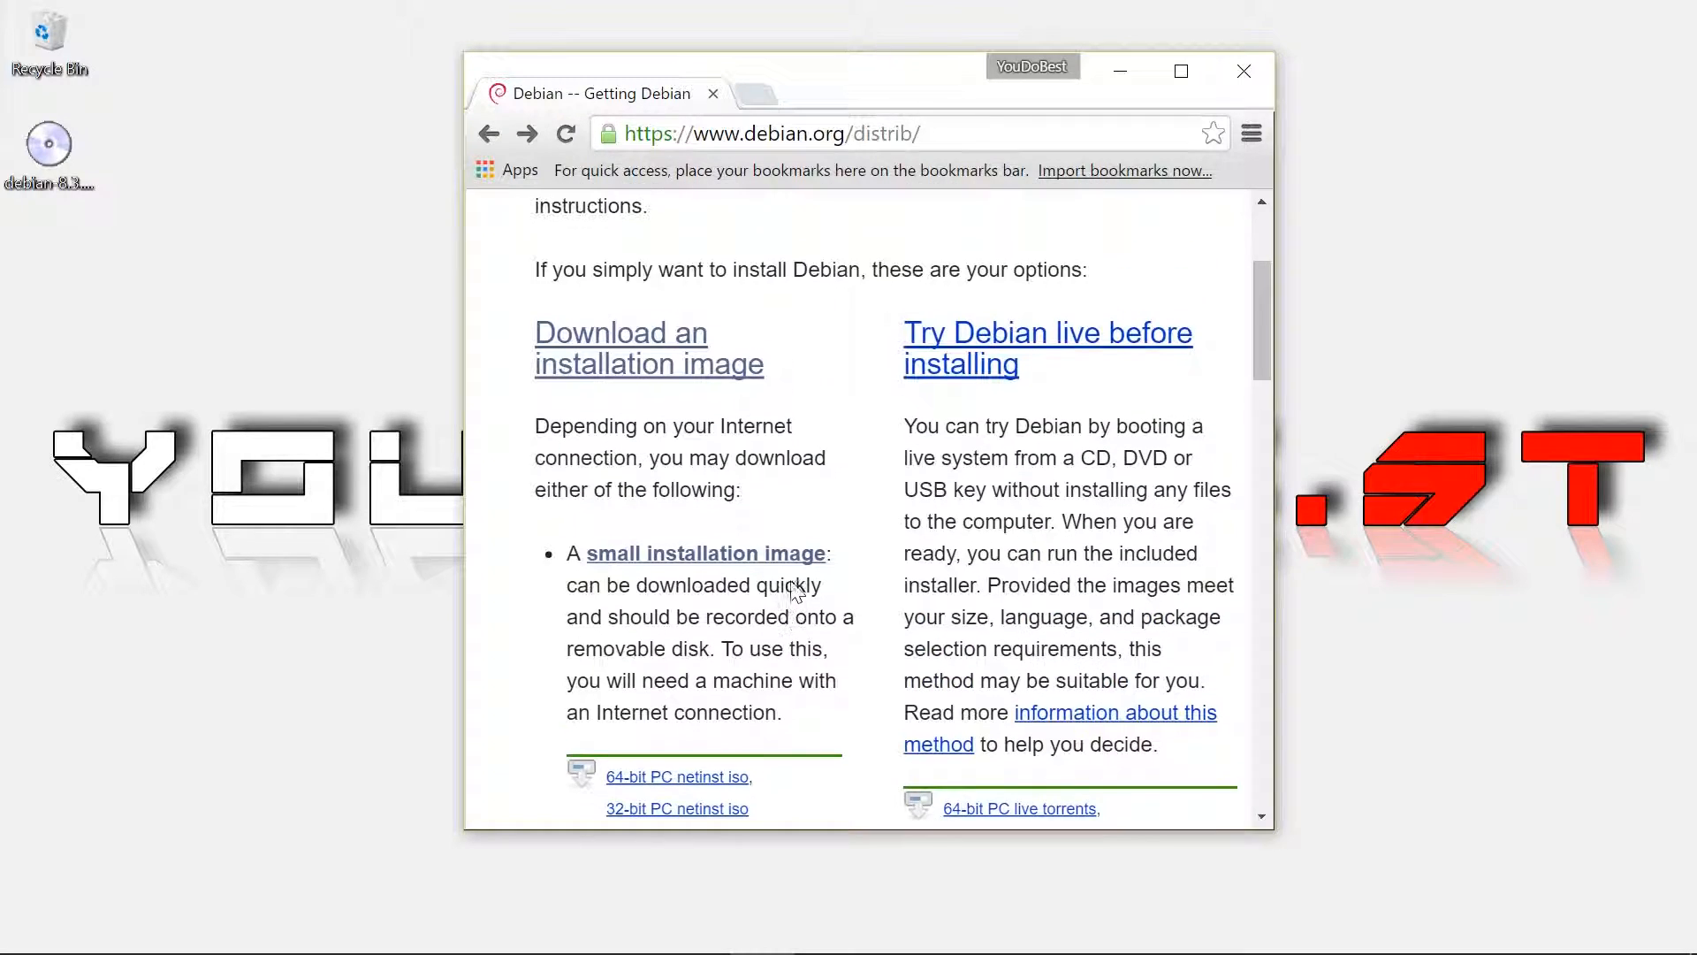
scroll(796, 592, down, 2)
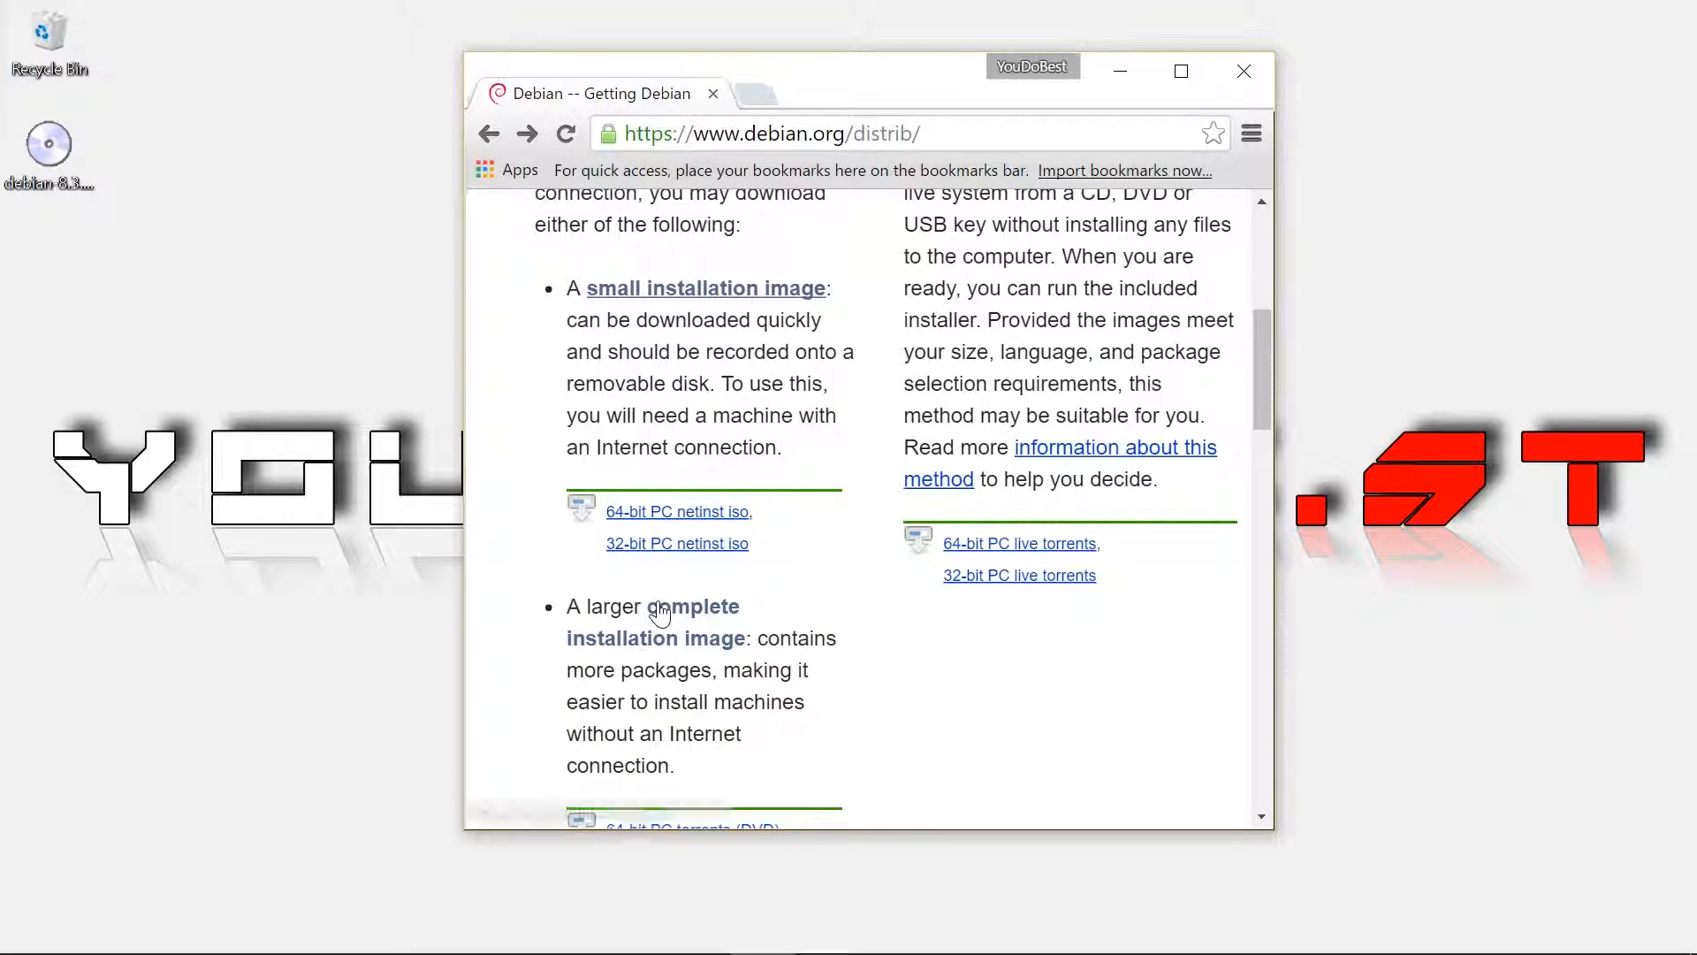
click(688, 618)
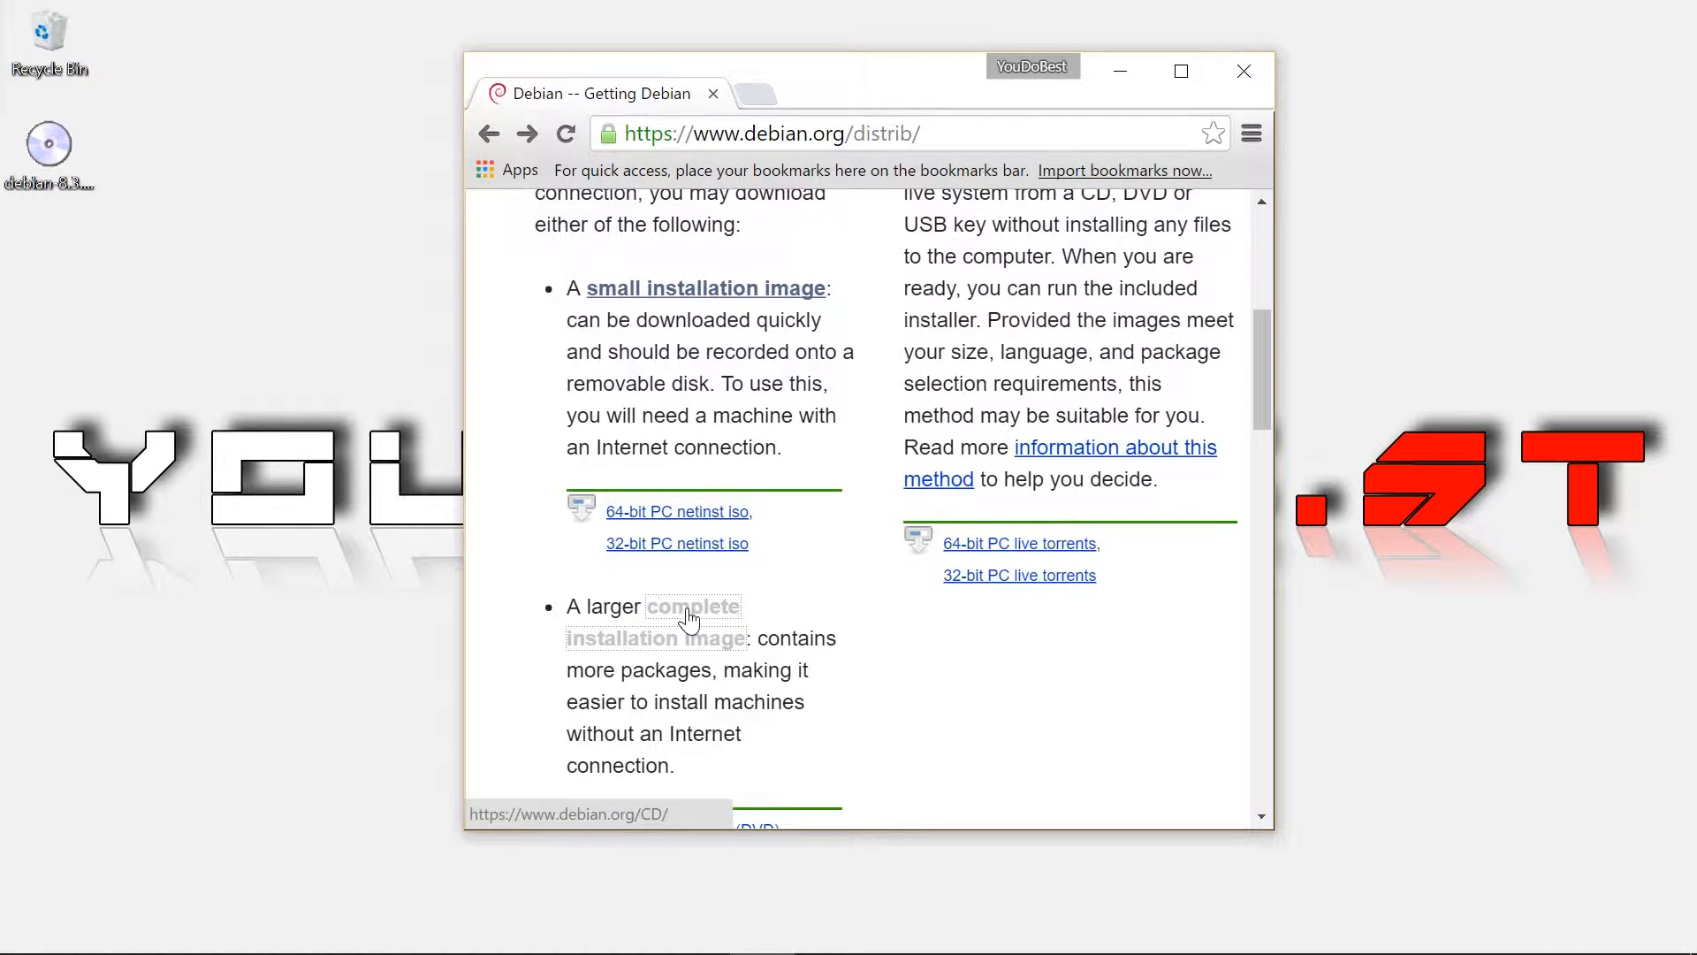
scroll(767, 568, down, 5)
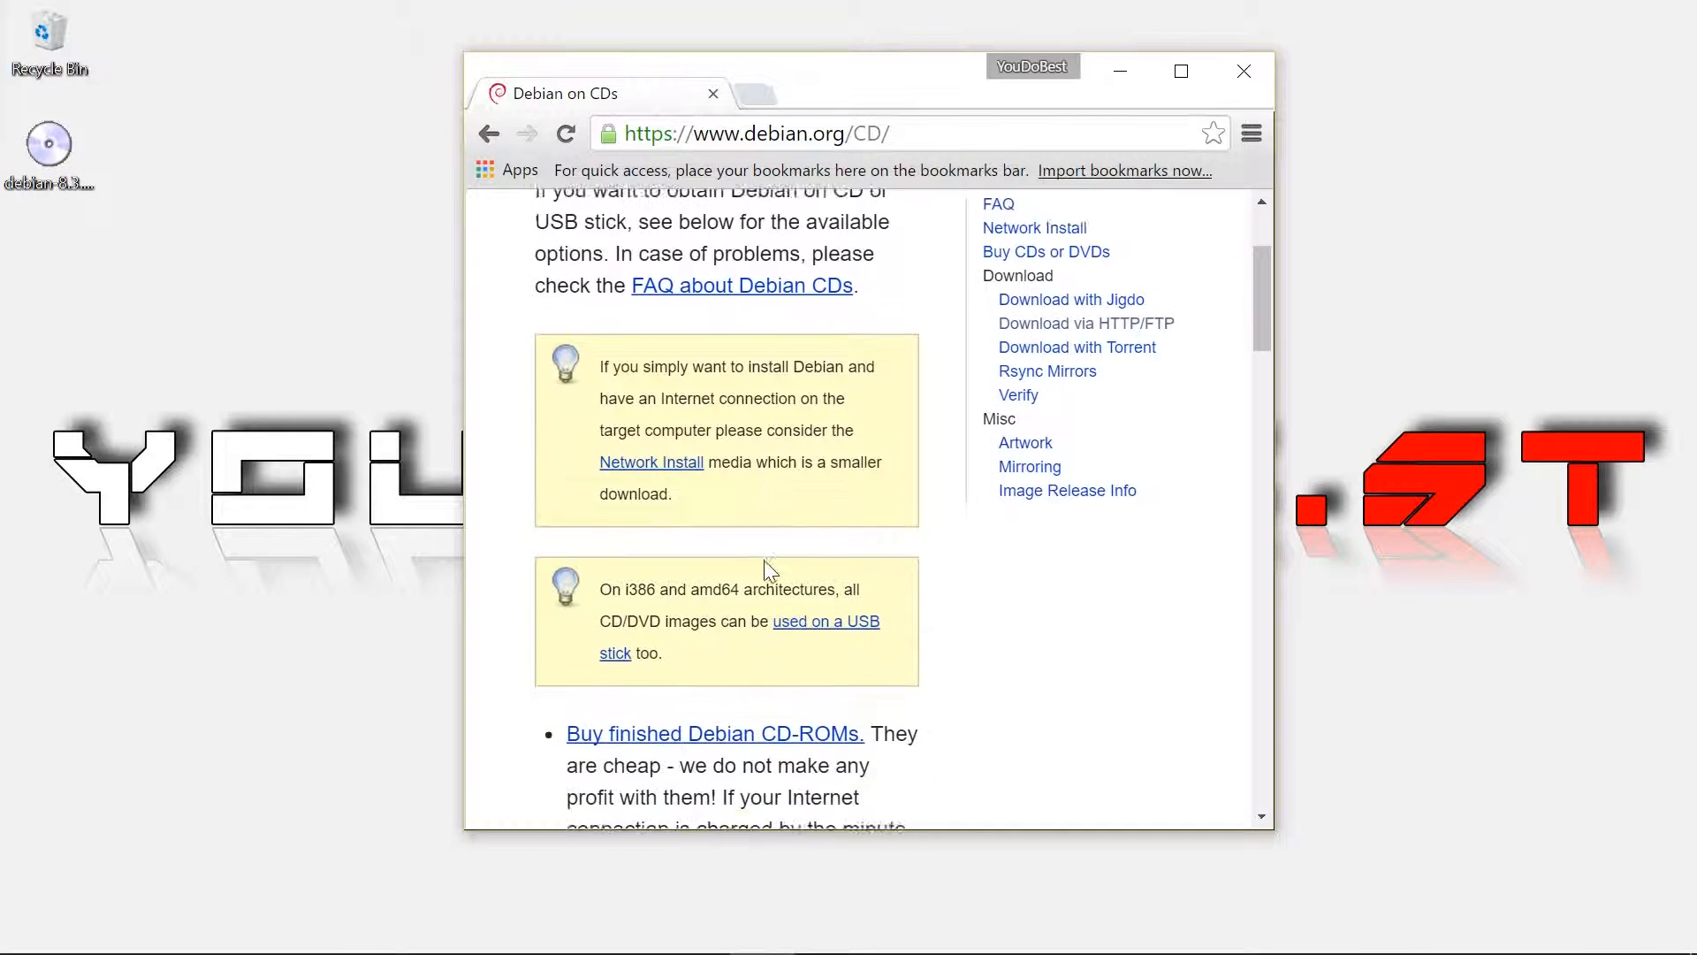
scroll(760, 568, down, 6)
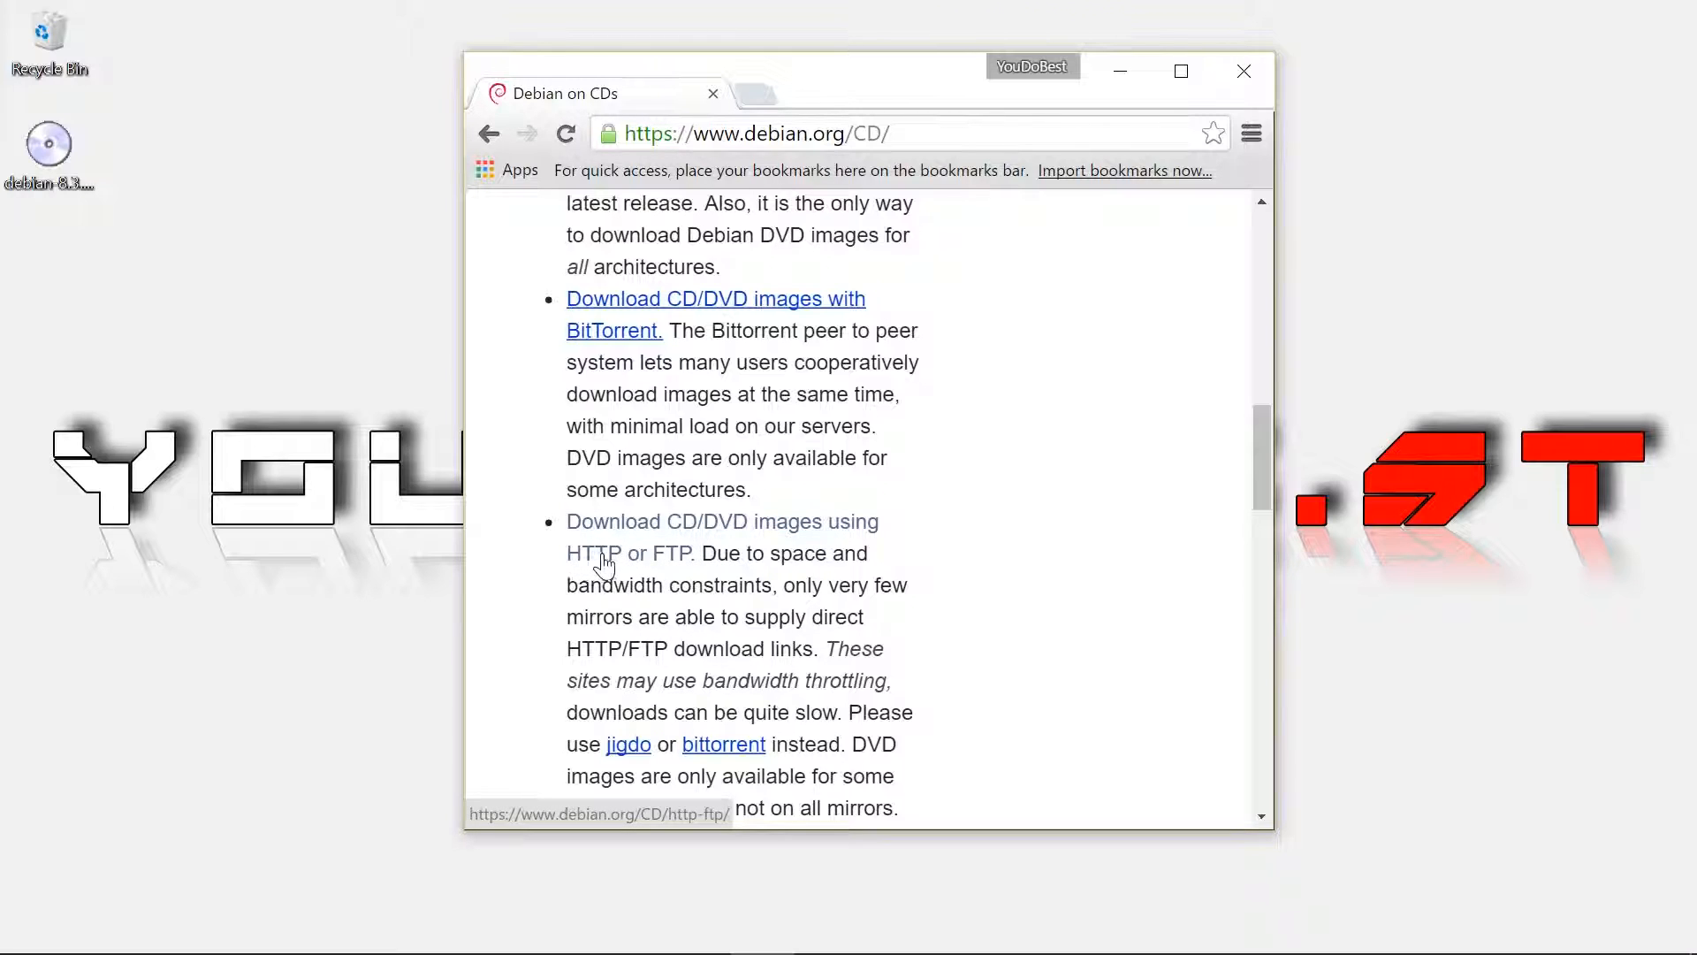
click(656, 564)
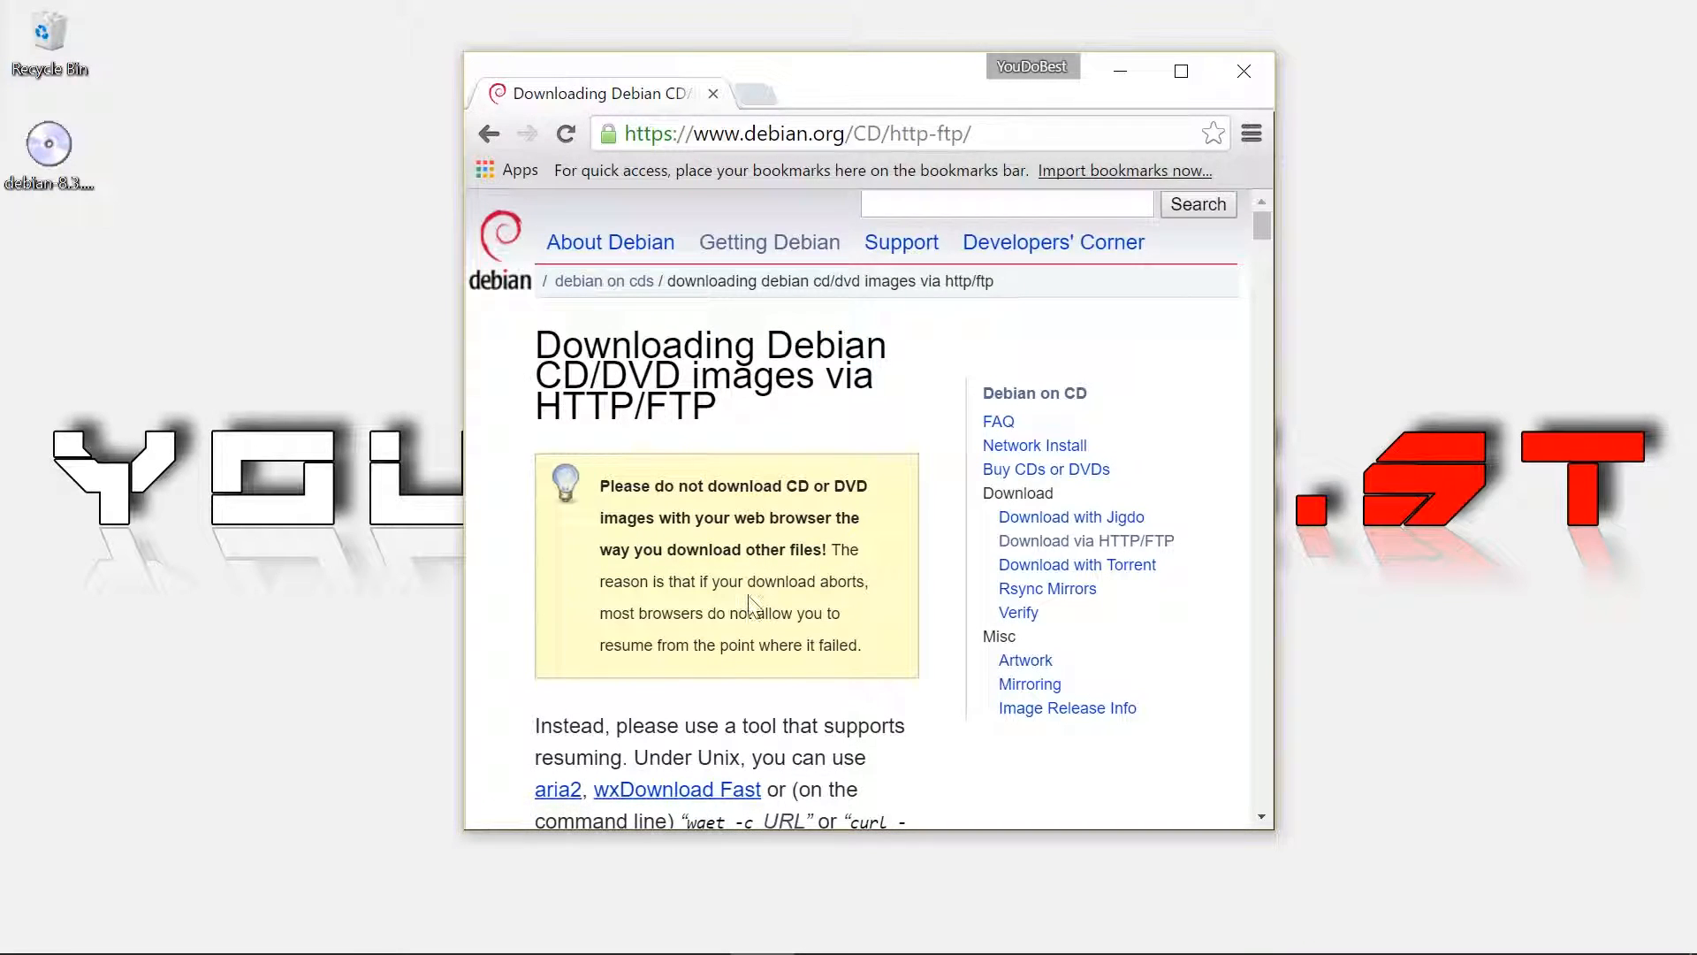
Jump to the stable release images and open the amd64 DVD directory for Debian 8.3.0
scroll(707, 566, down, 10)
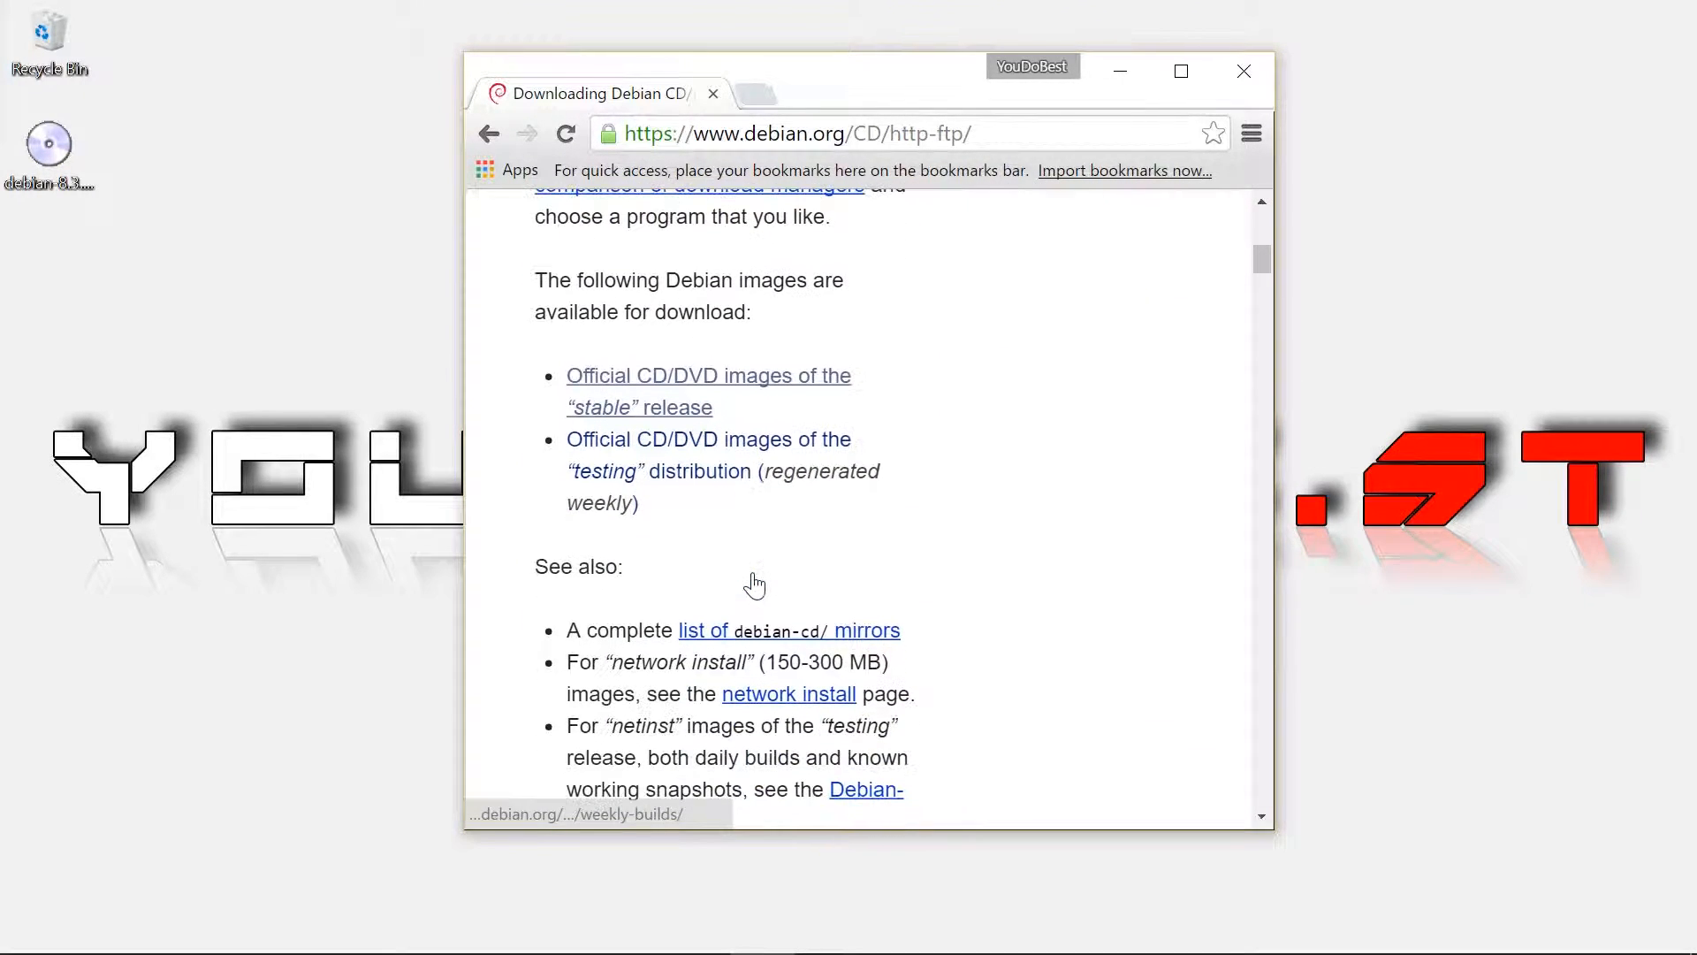
click(705, 393)
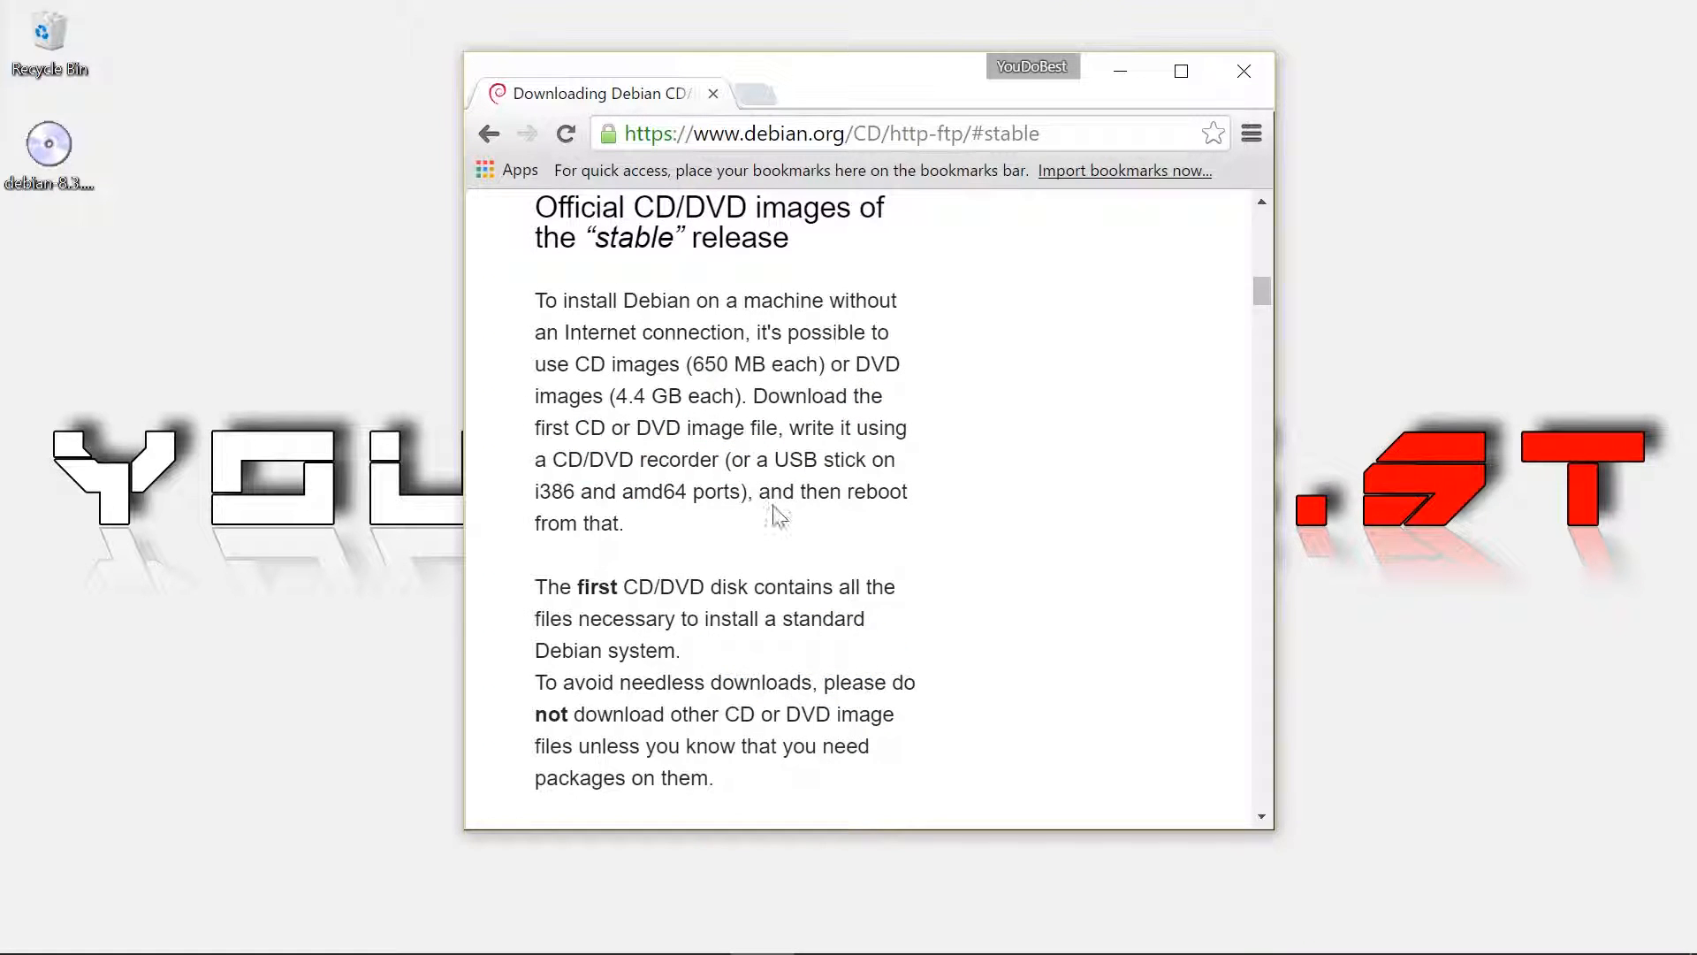
scroll(776, 513, down, 6)
scroll(776, 513, down, 7)
scroll(782, 495, up, 4)
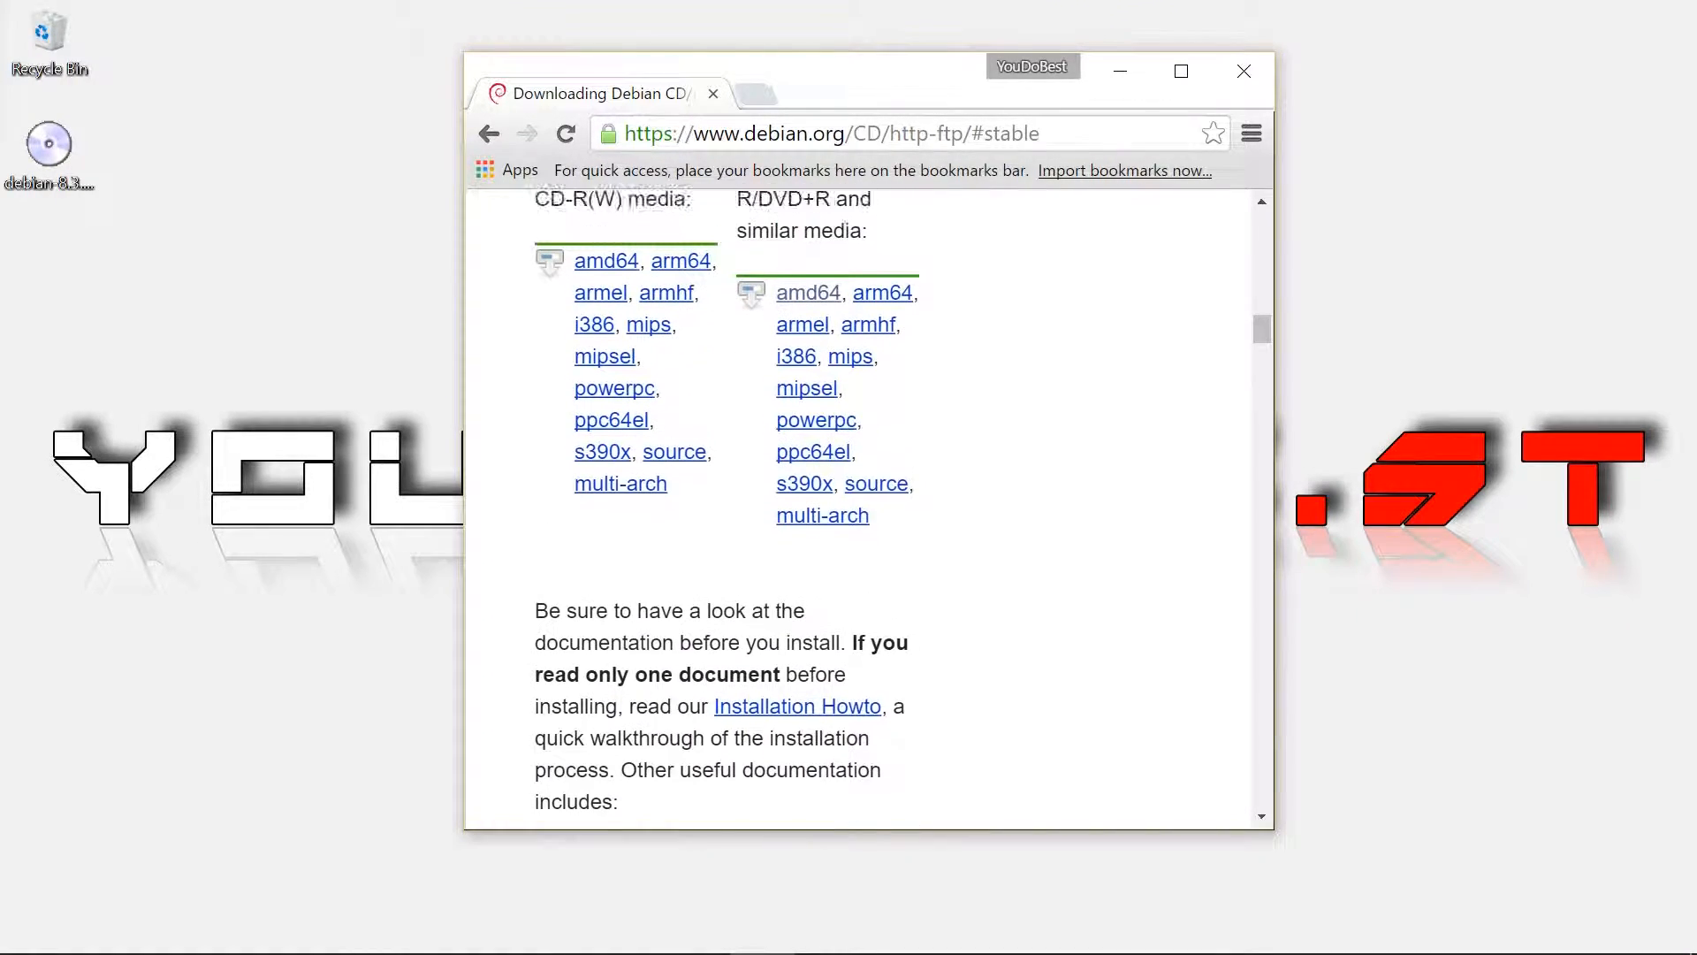
scroll(814, 424, up, 3)
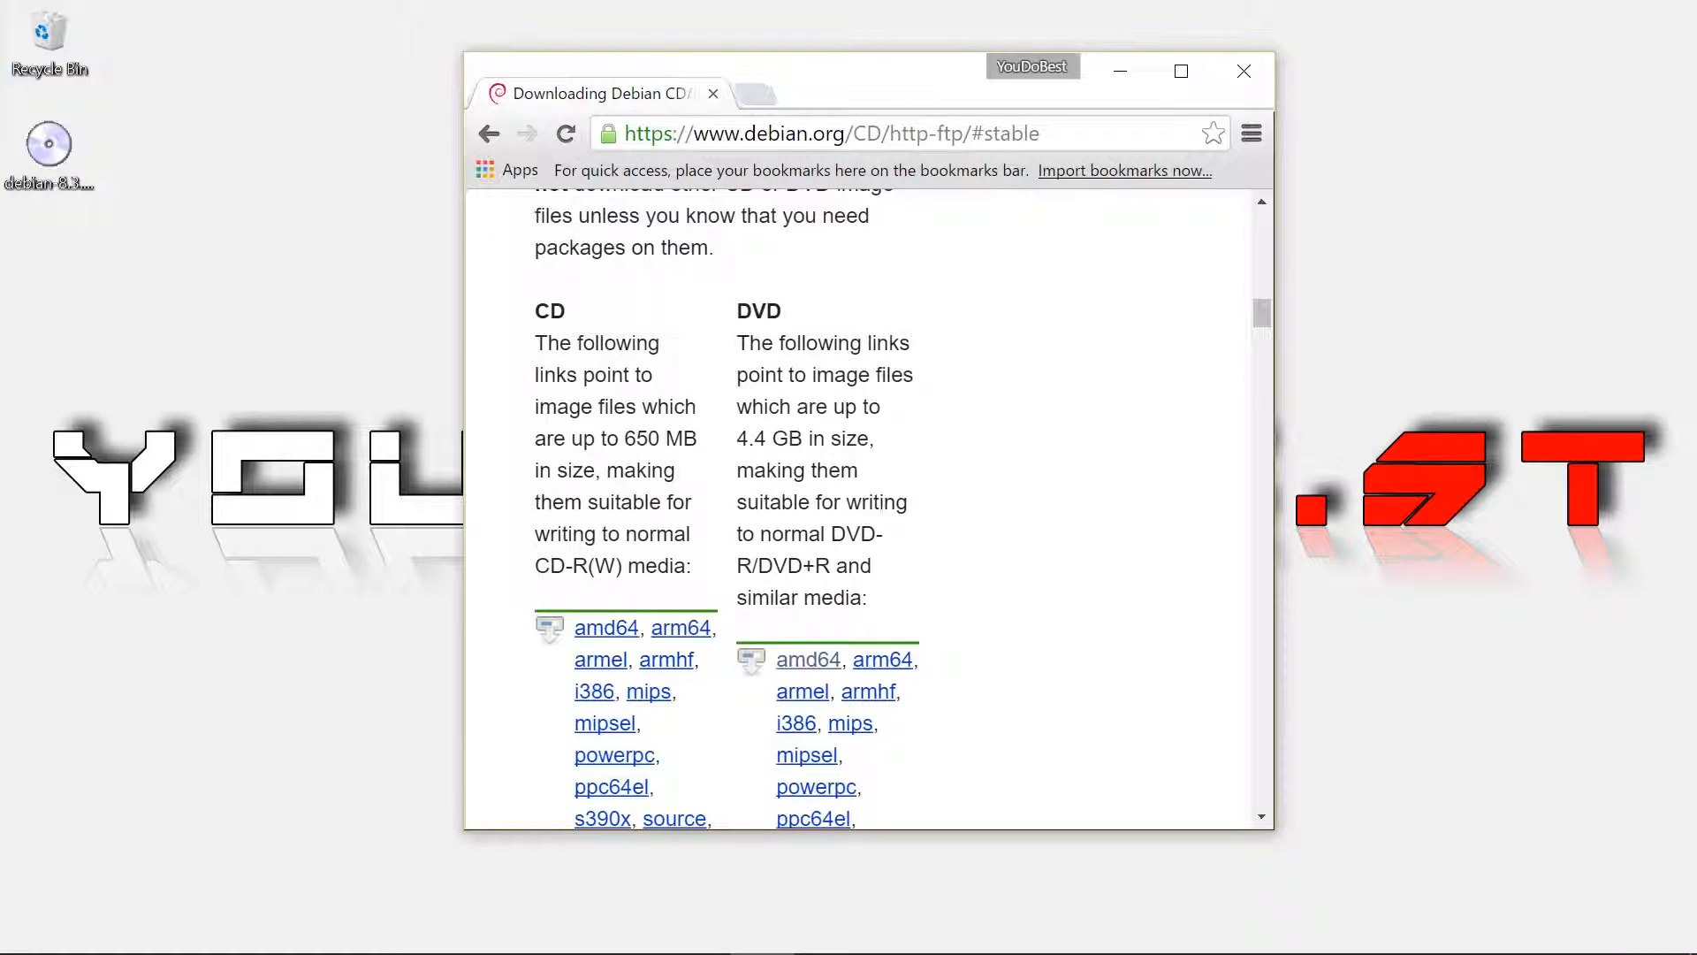
scroll(772, 336, down, 2)
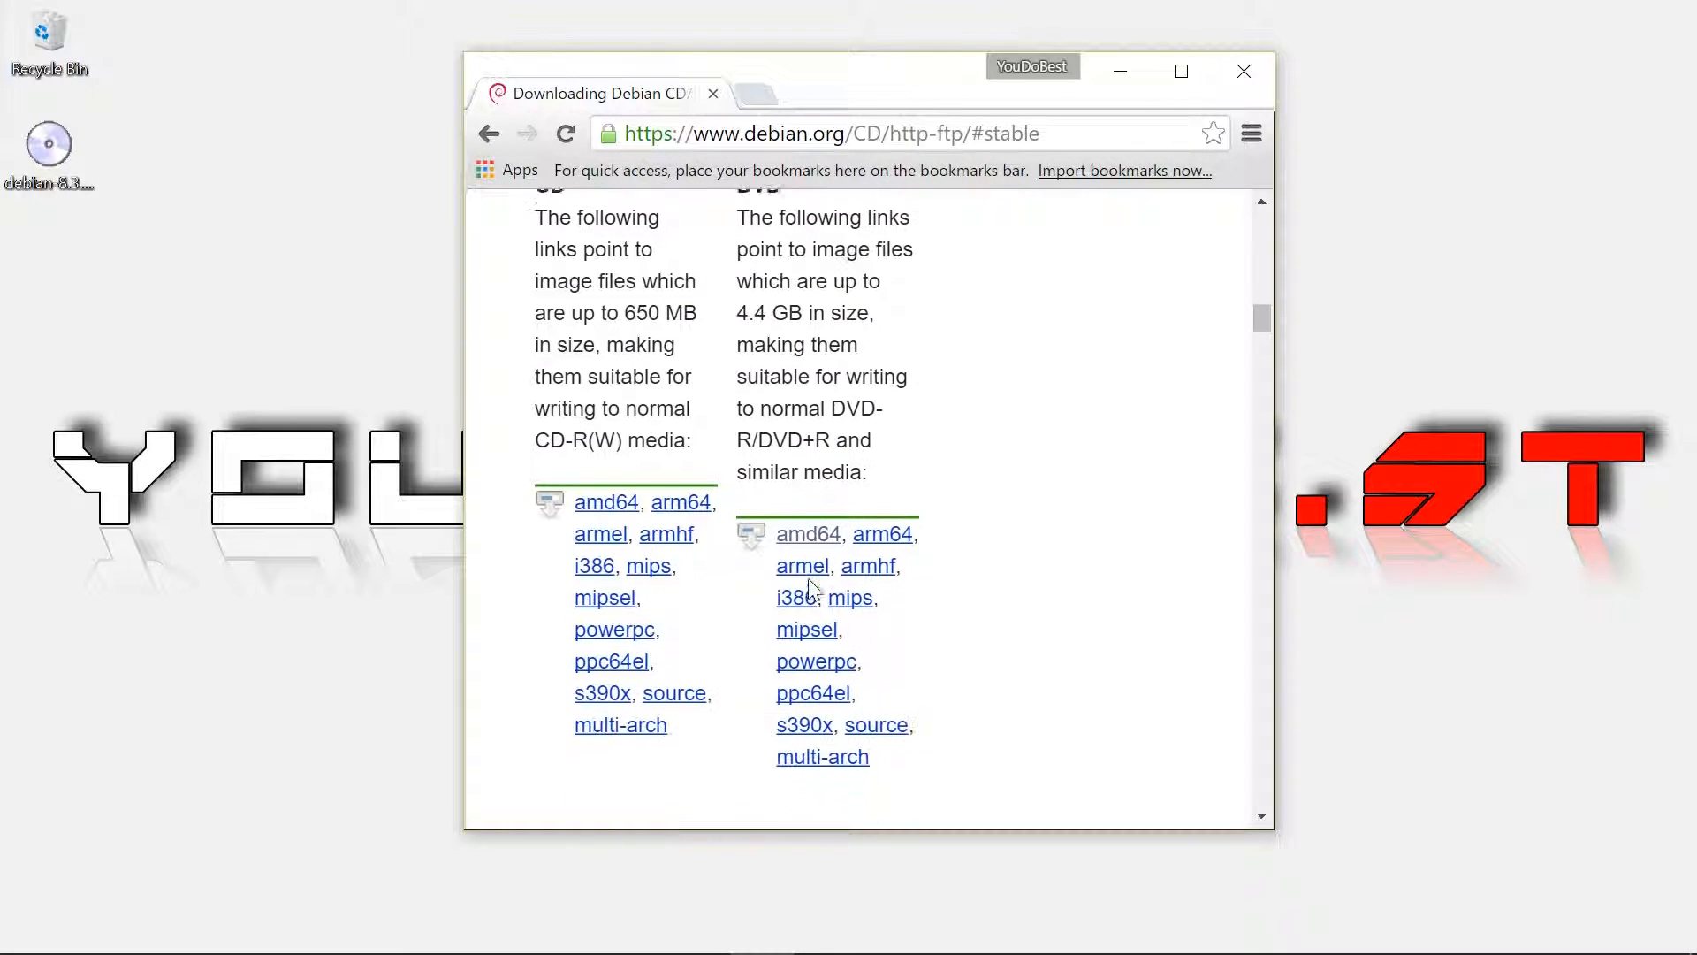
click(822, 530)
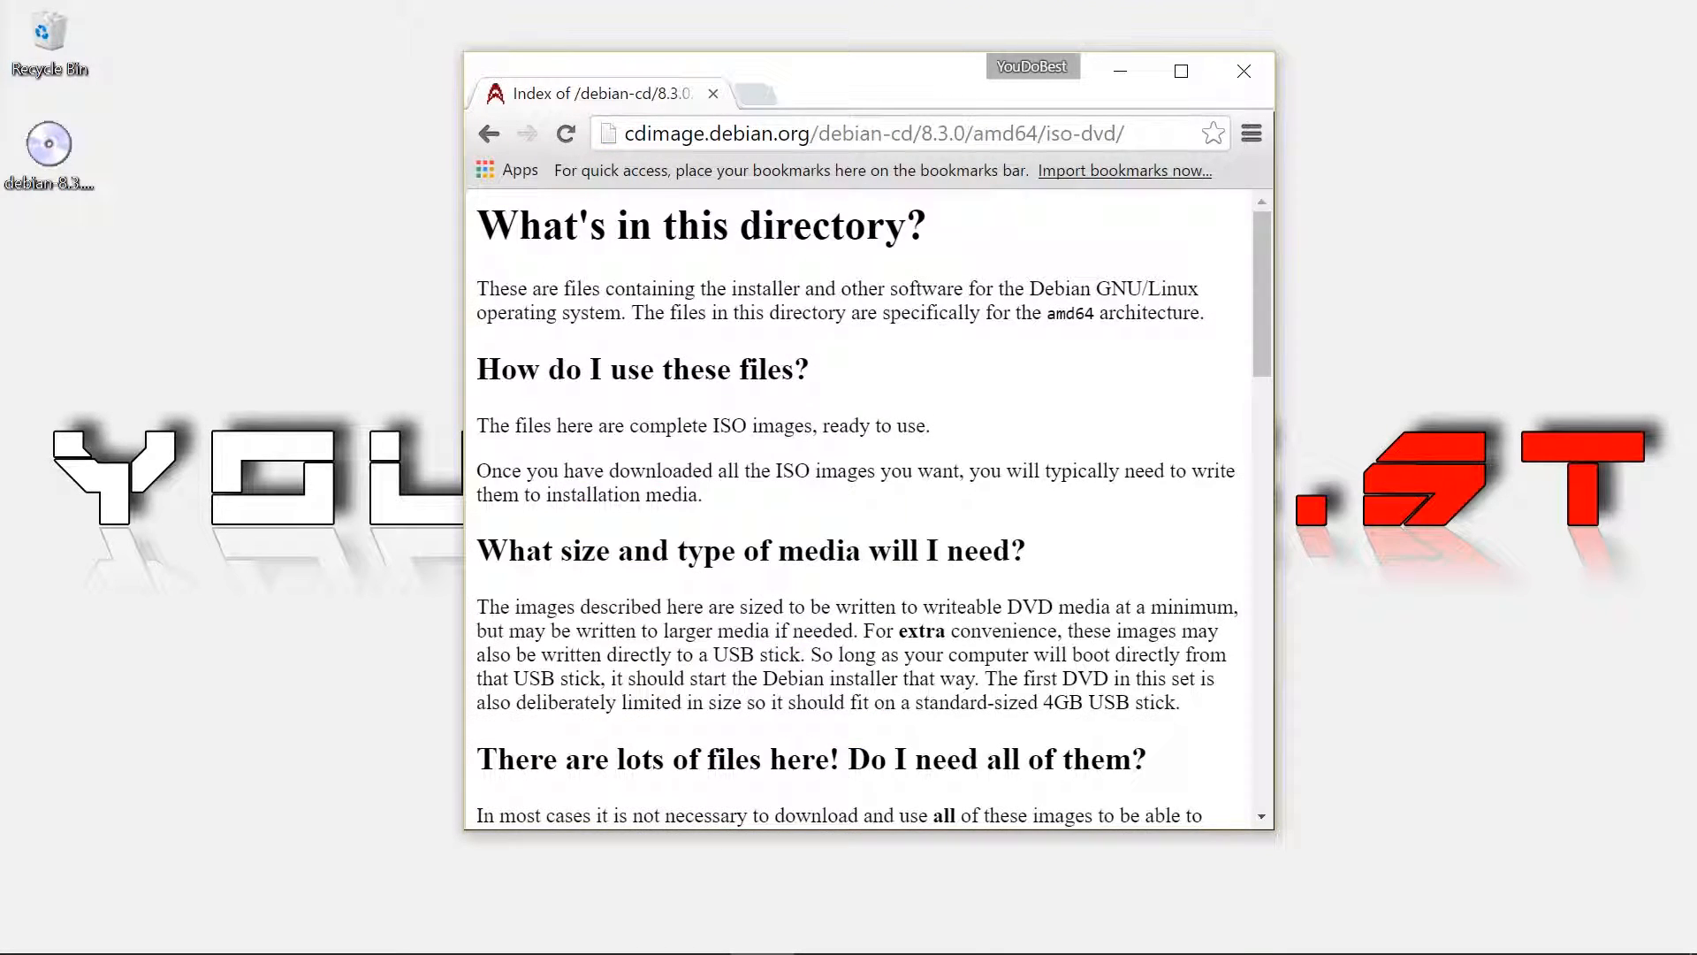
Find debian-8.3.0-amd64-DVD-1.iso (3.7G) in the listing, point out the desktop ISO and minimize Chrome
scroll(869, 512, down, 15)
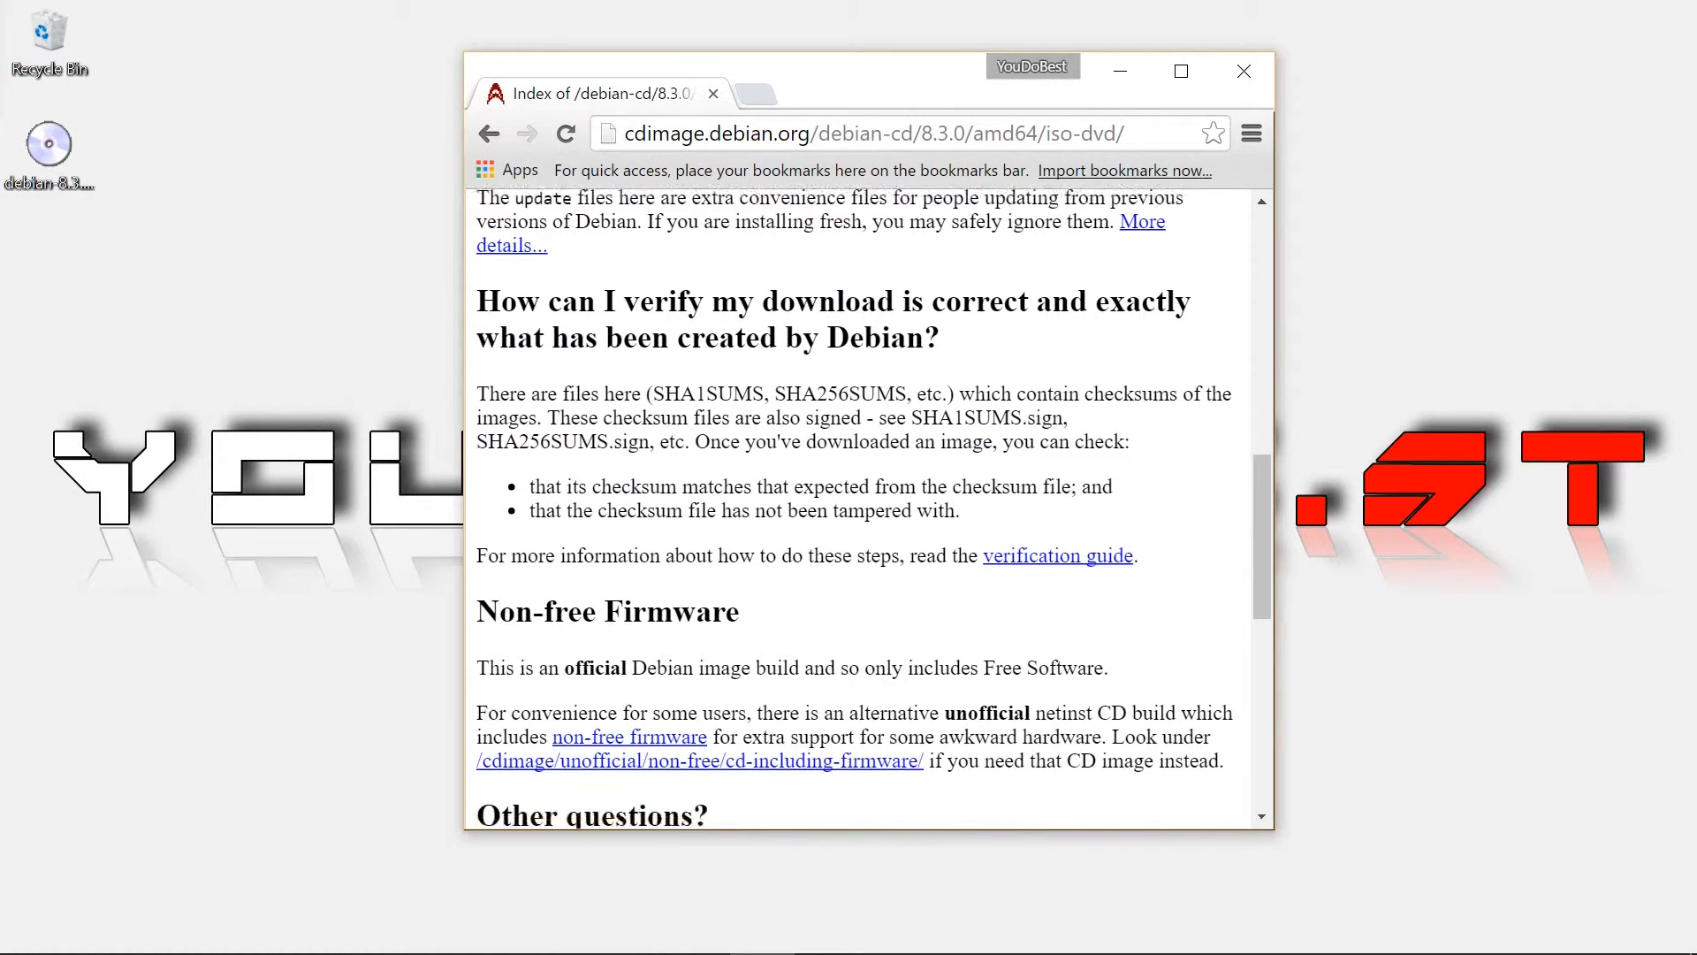
scroll(868, 513, down, 4)
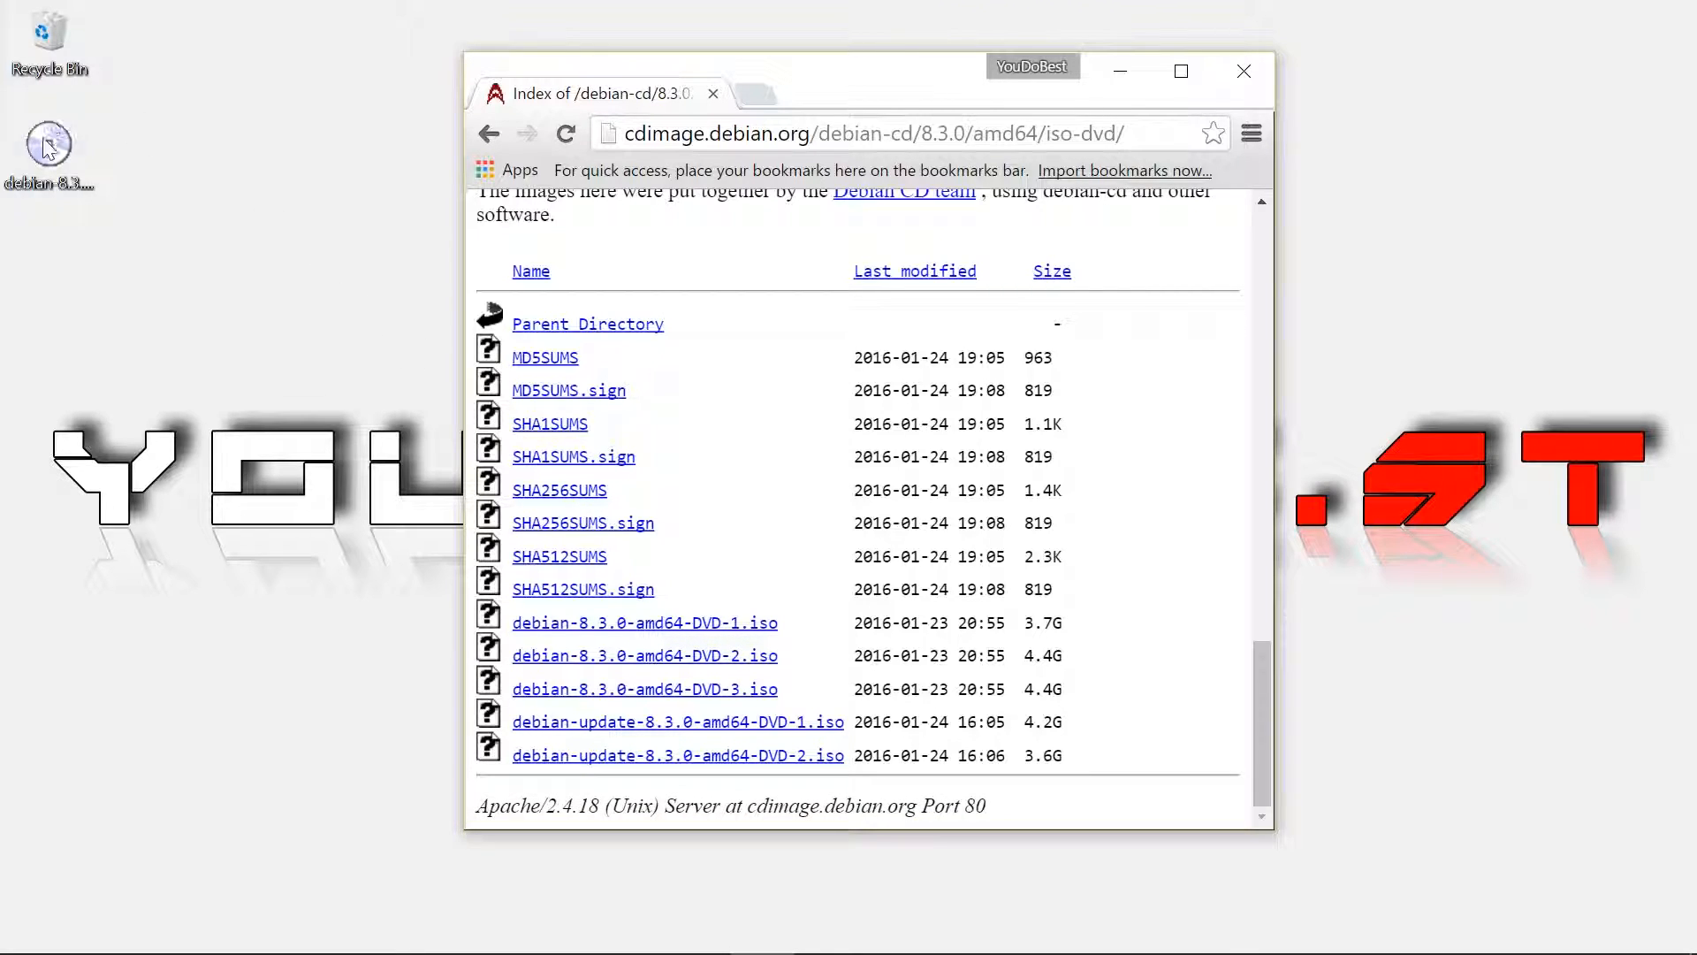
click(51, 175)
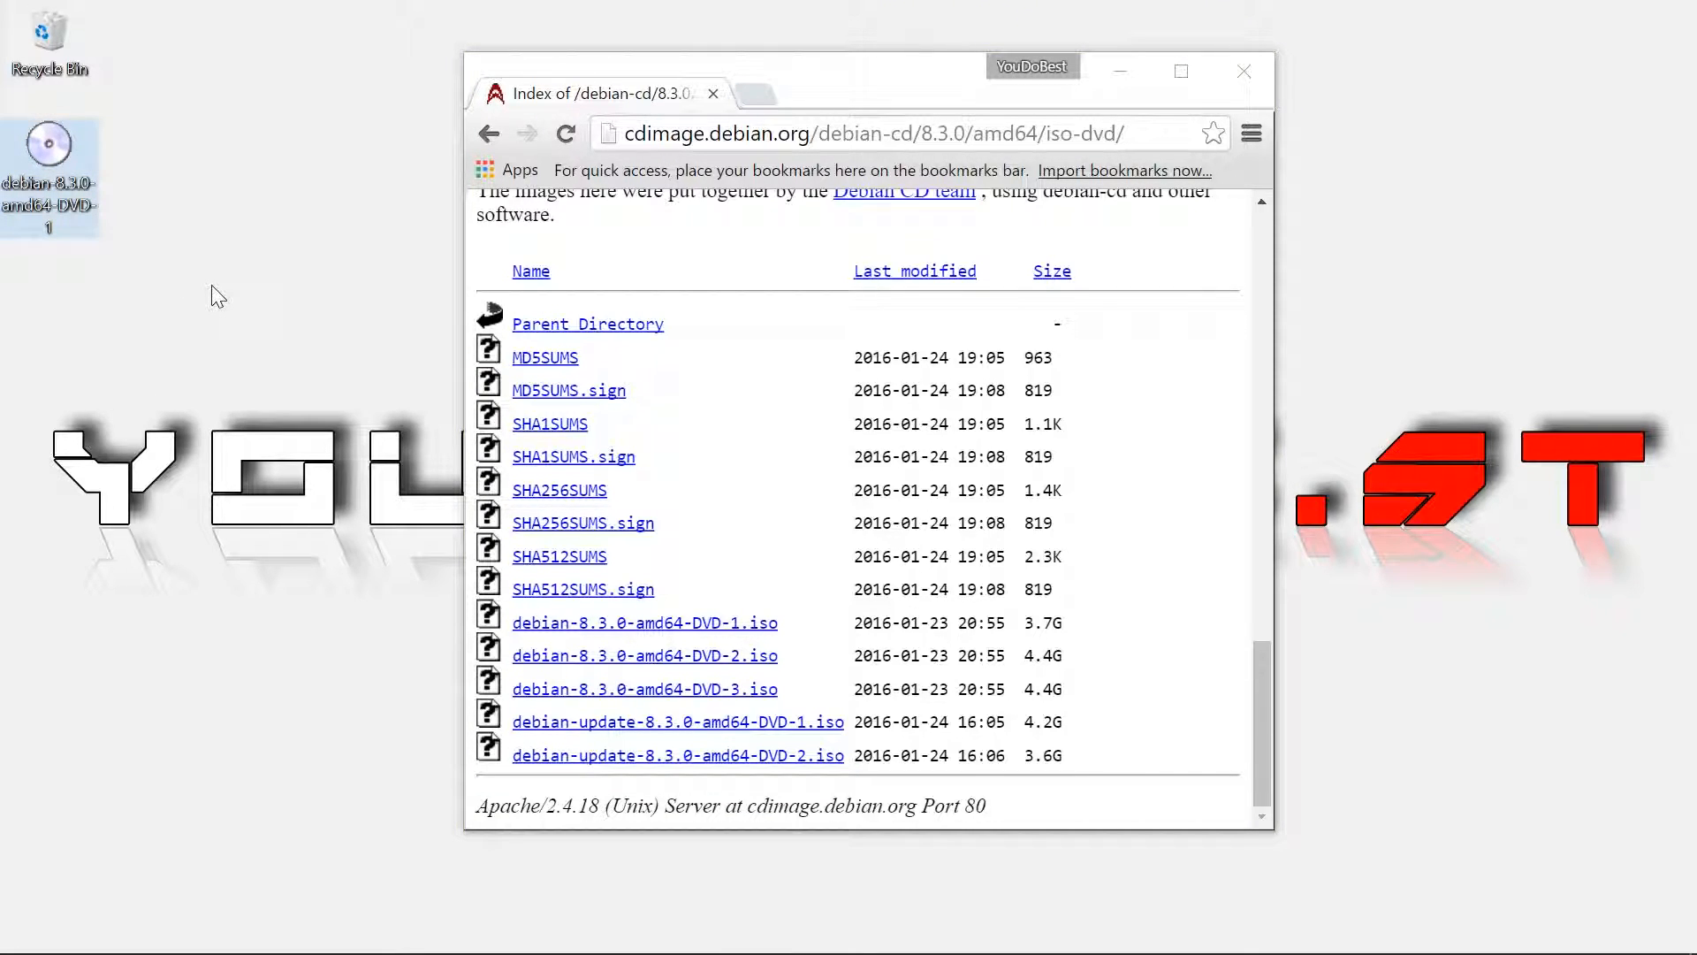
click(1111, 71)
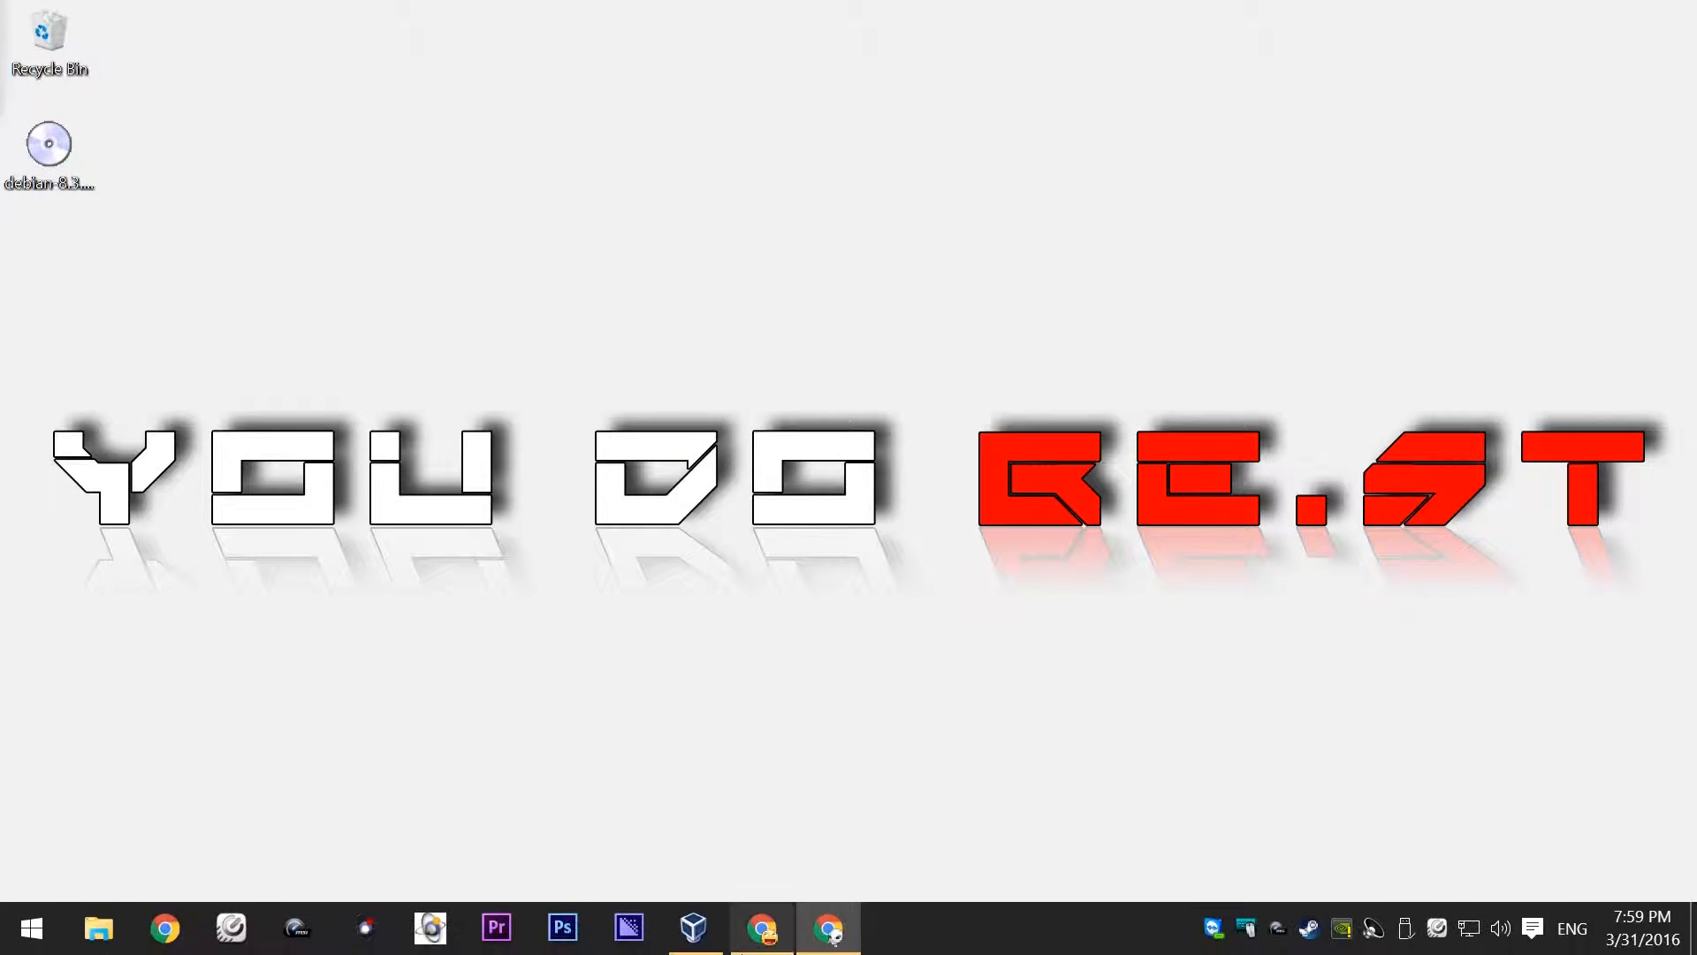
Start a new VirtualBox machine named DEBIAN of type Linux, Debian (64-bit)
click(693, 935)
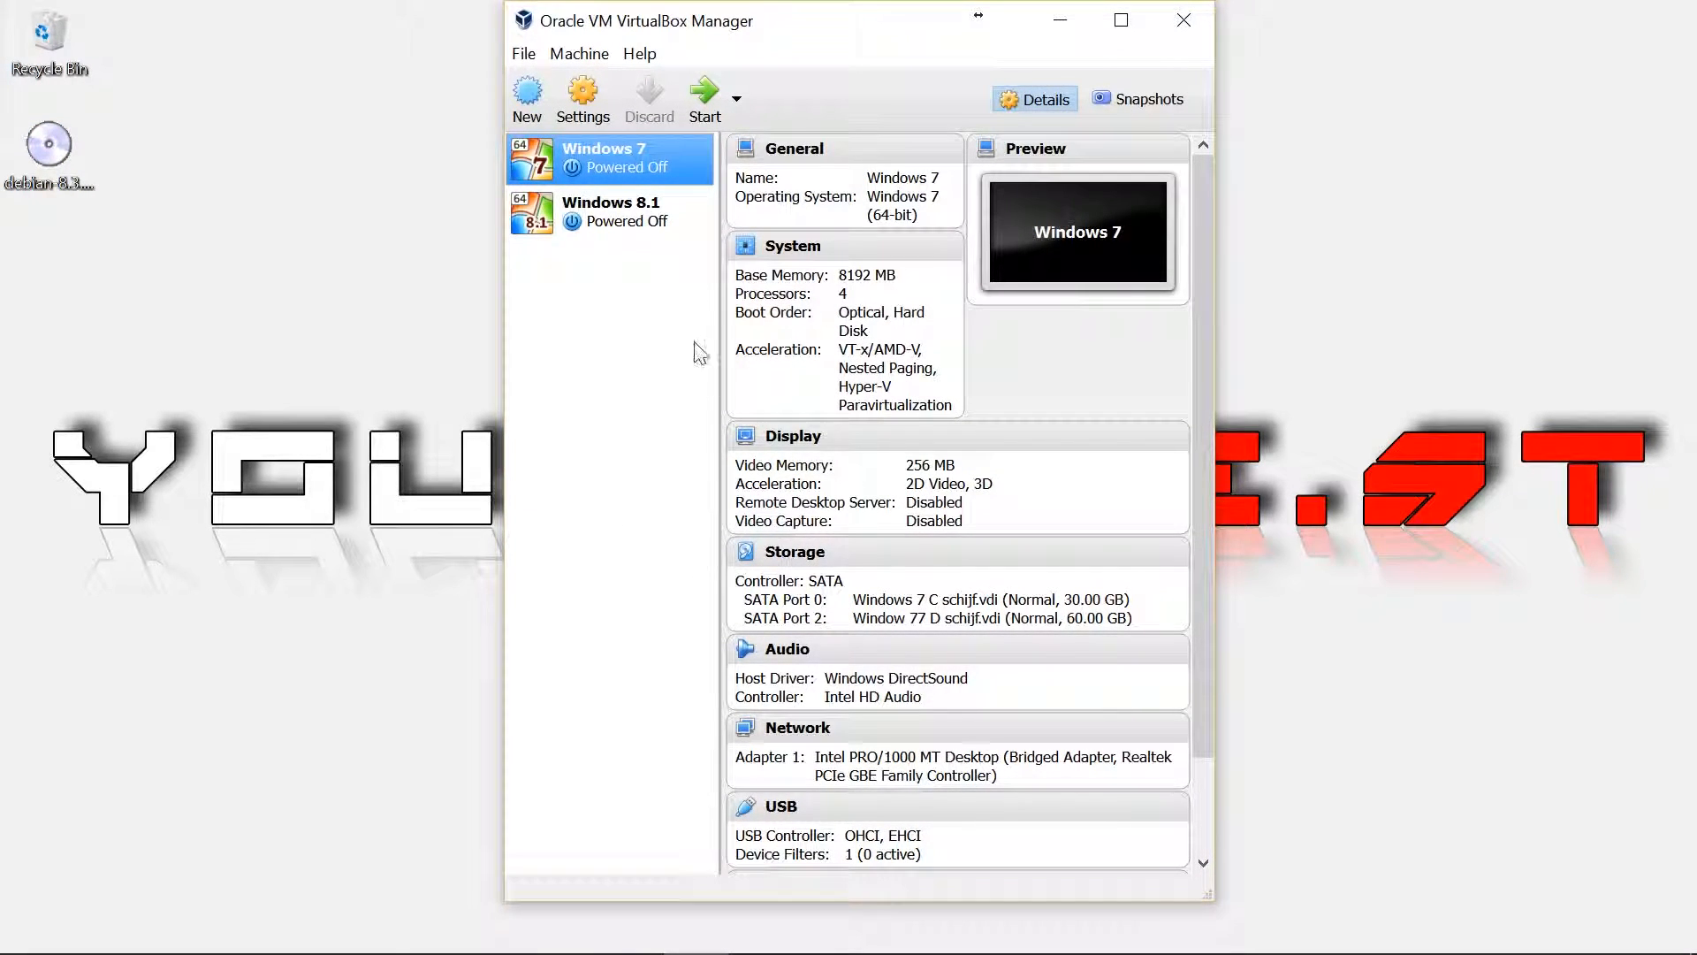
click(527, 99)
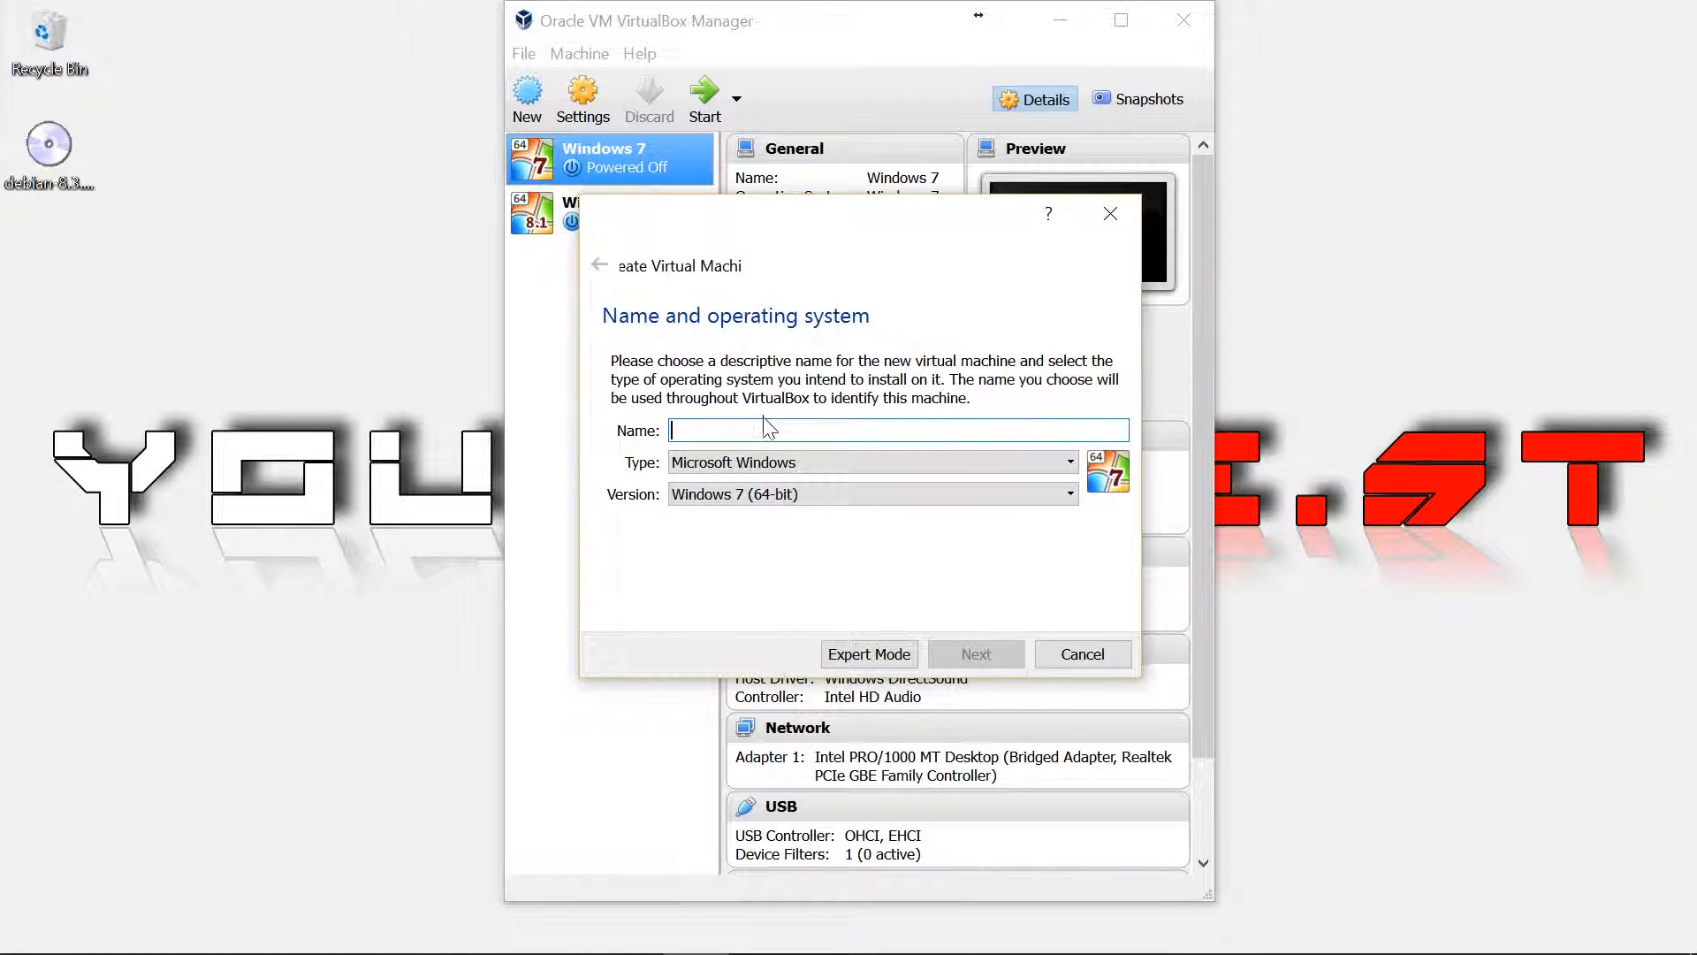
text(DEBIAN)
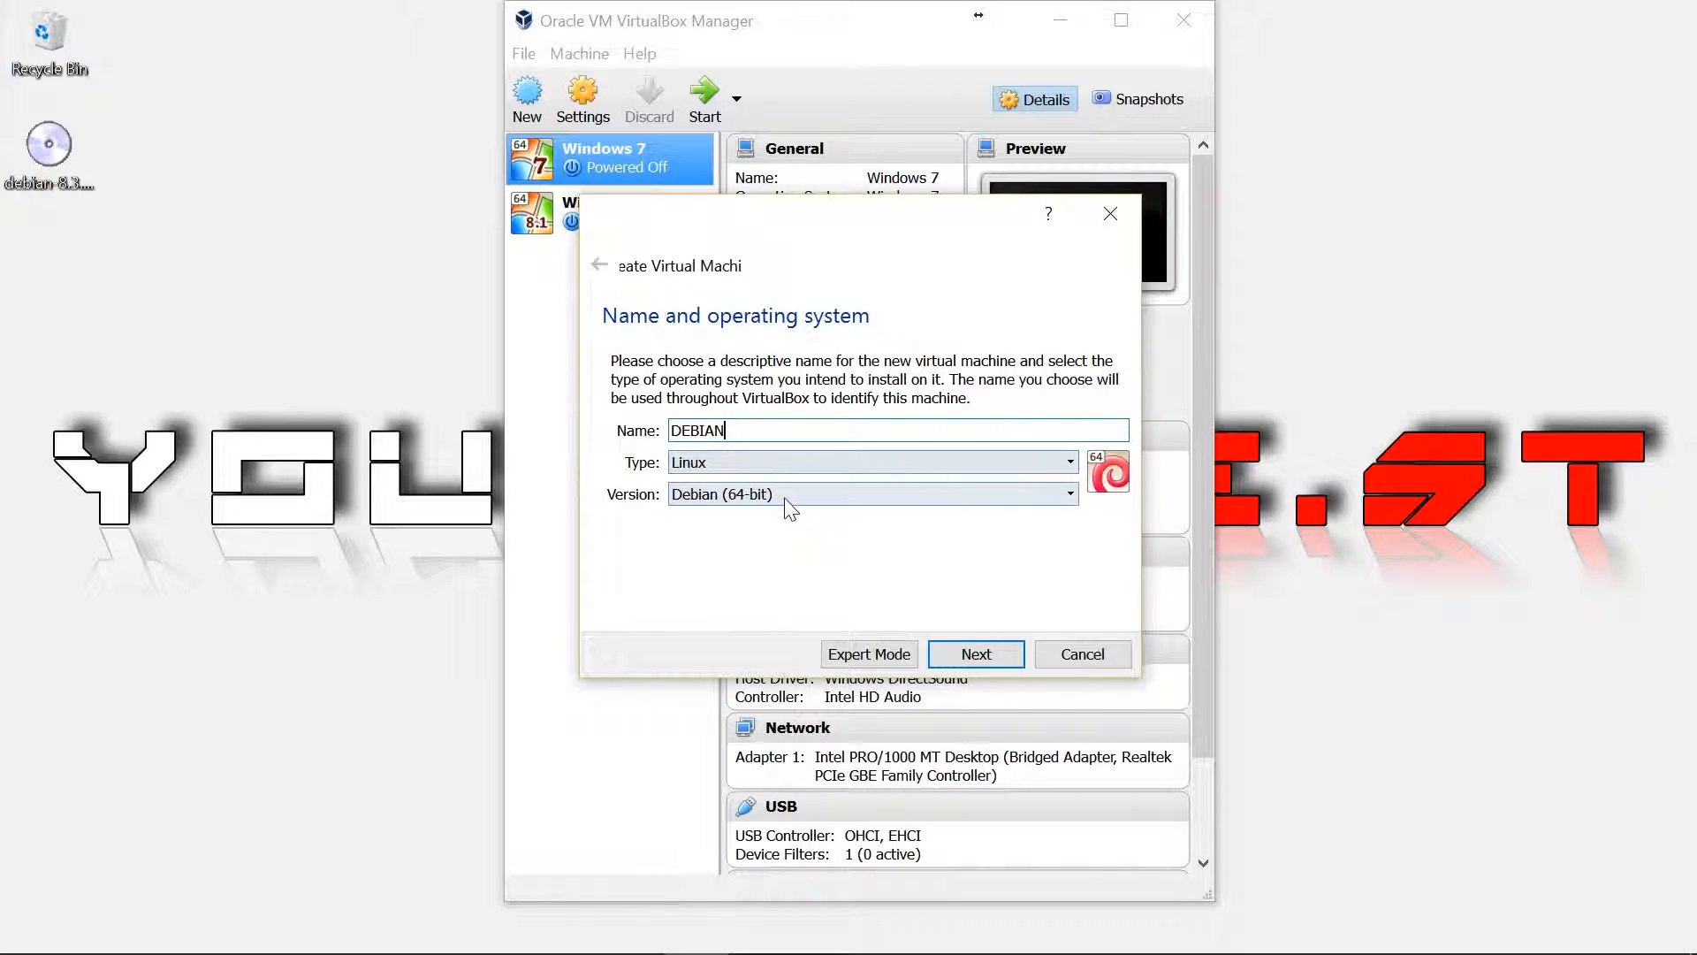
click(973, 652)
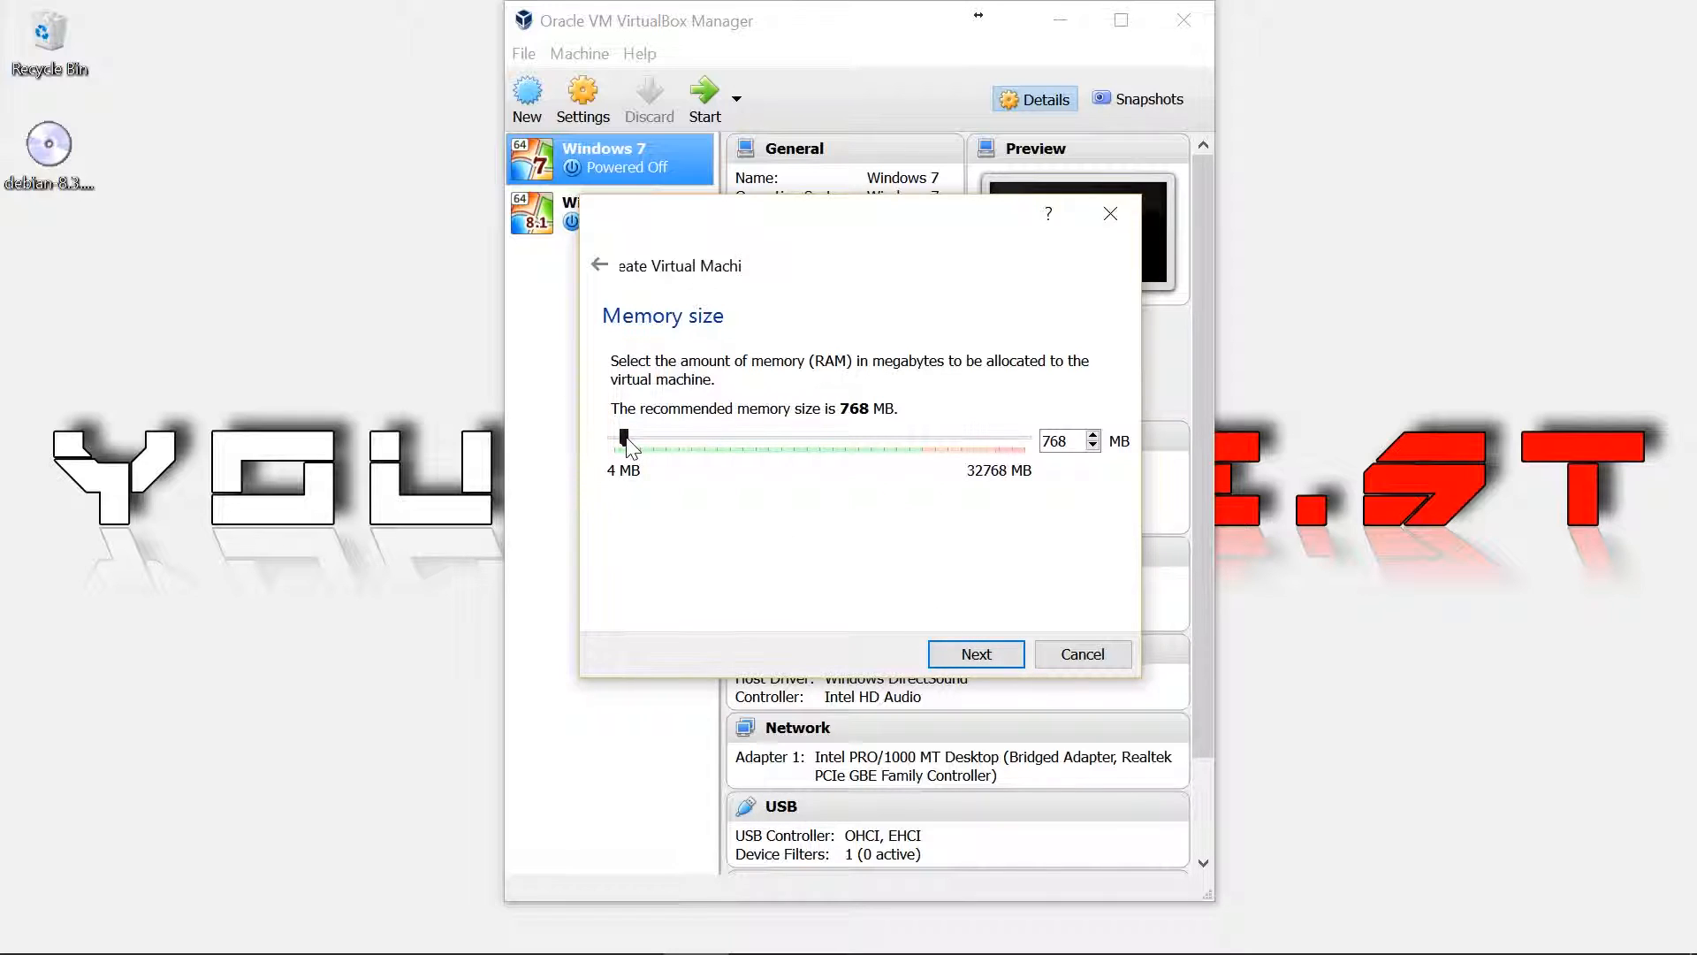
Give it 4096 MB of memory and choose to create a new virtual hard disk
drag(625, 438, 670, 441)
click(975, 654)
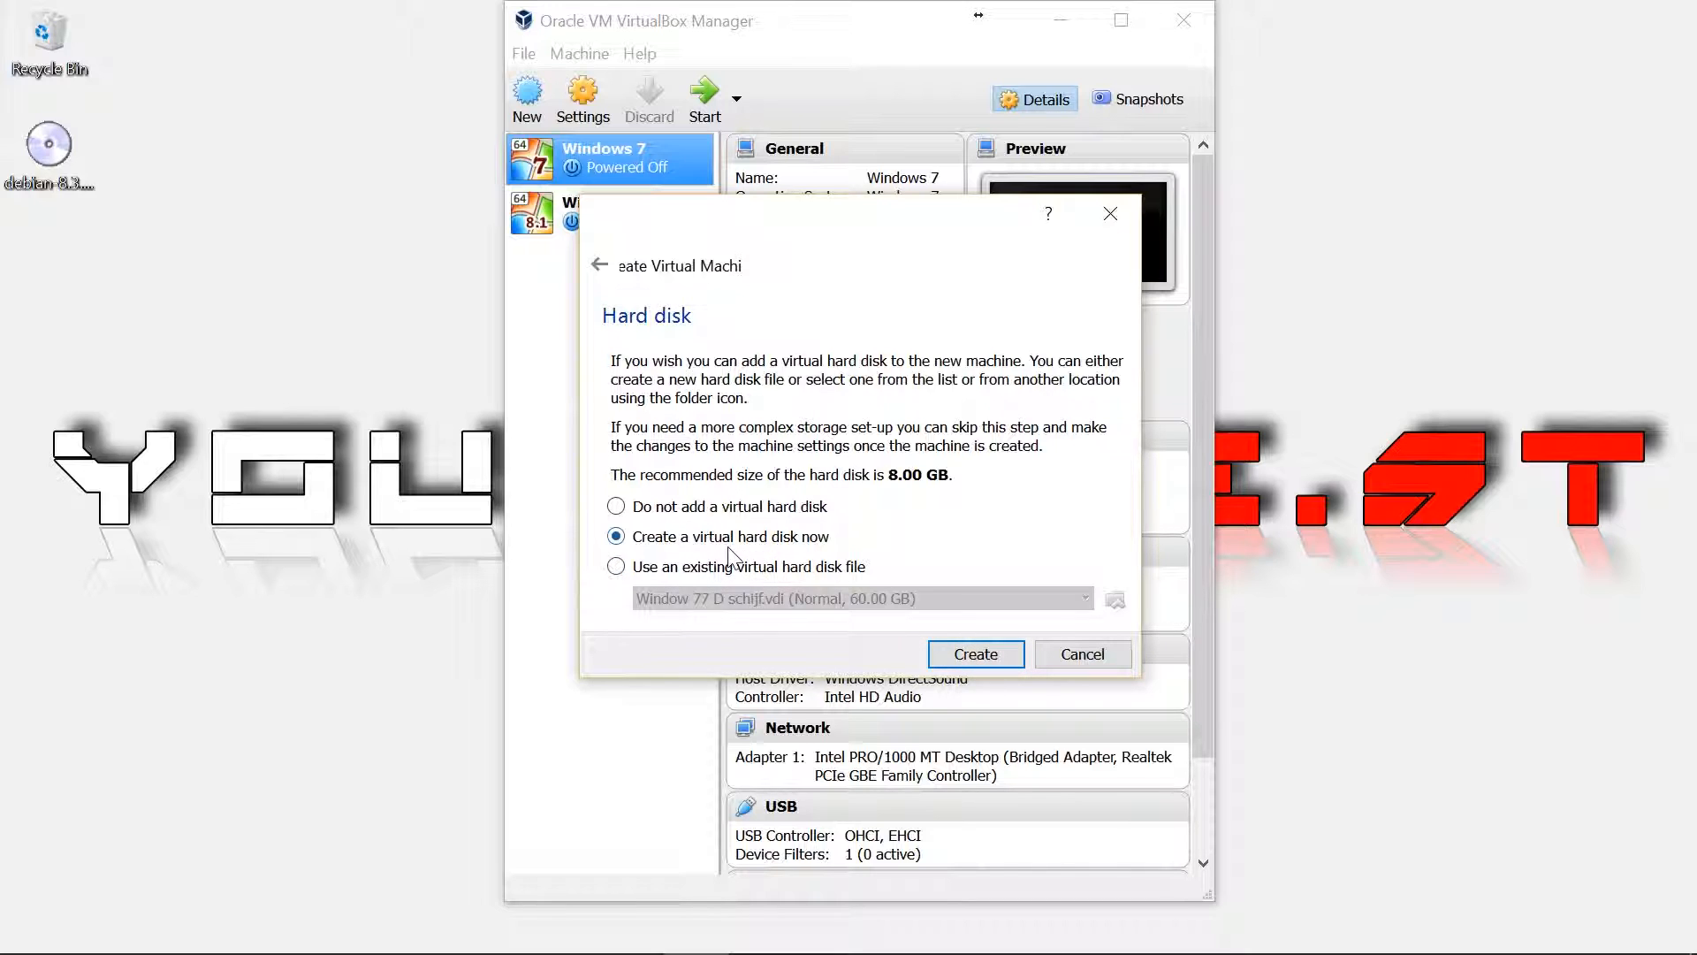
click(961, 650)
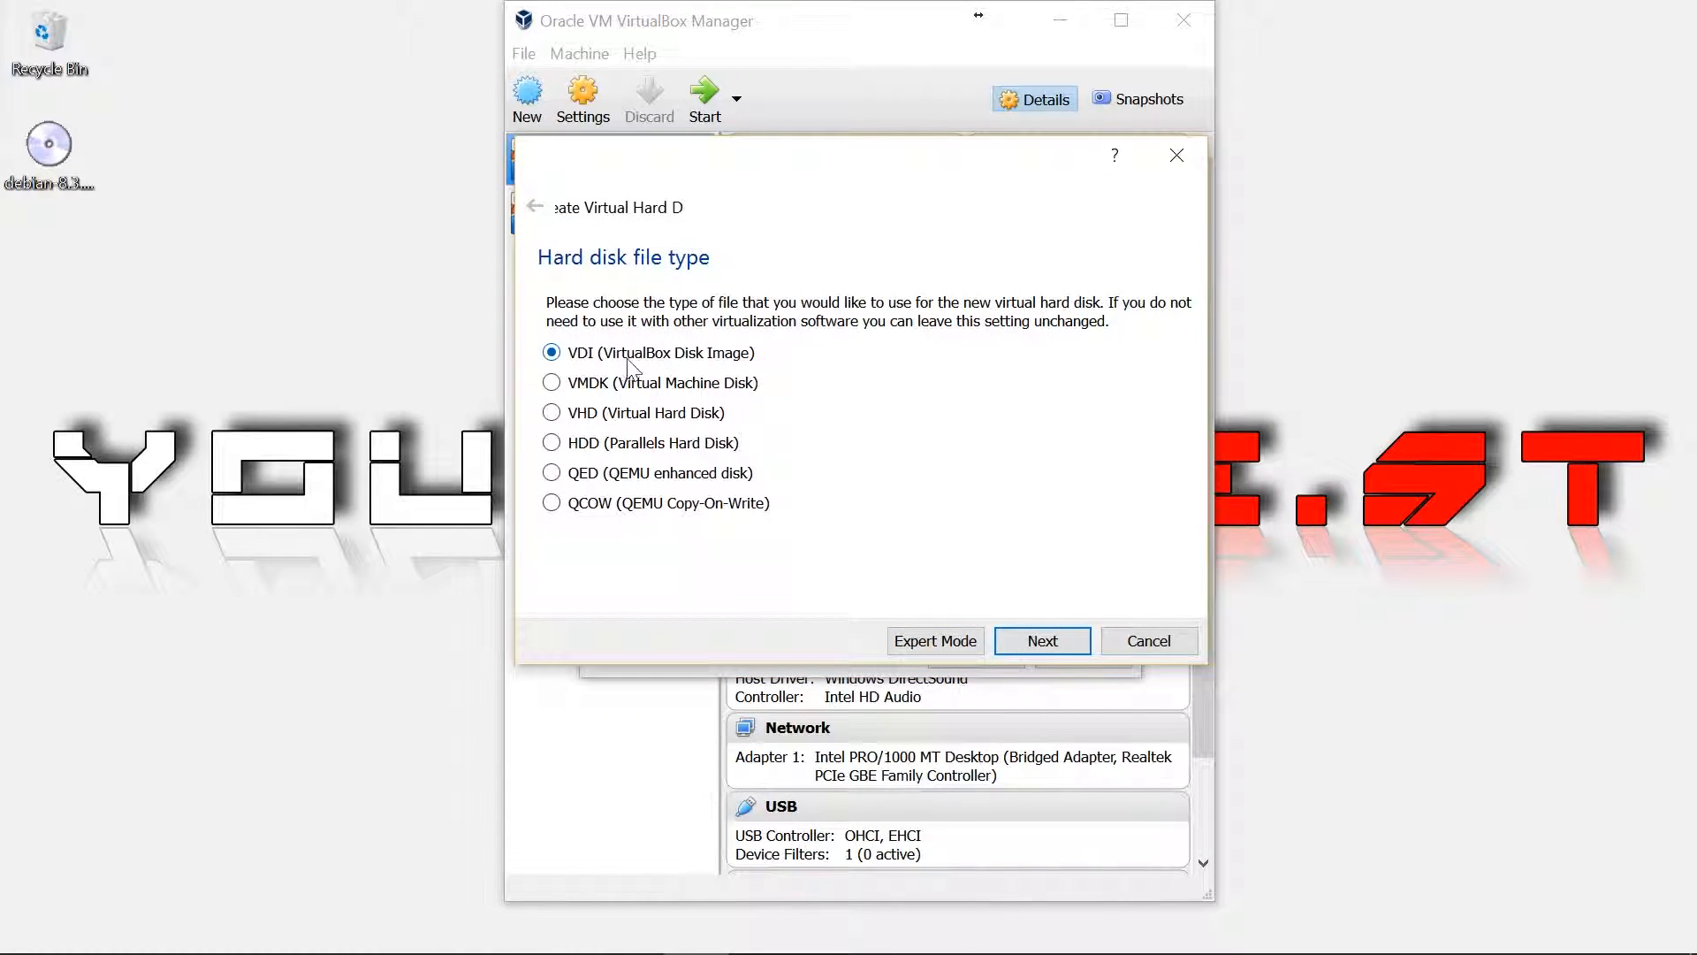
Keep a dynamically allocated VDI disk and size it to about 30.38 GB
click(1044, 642)
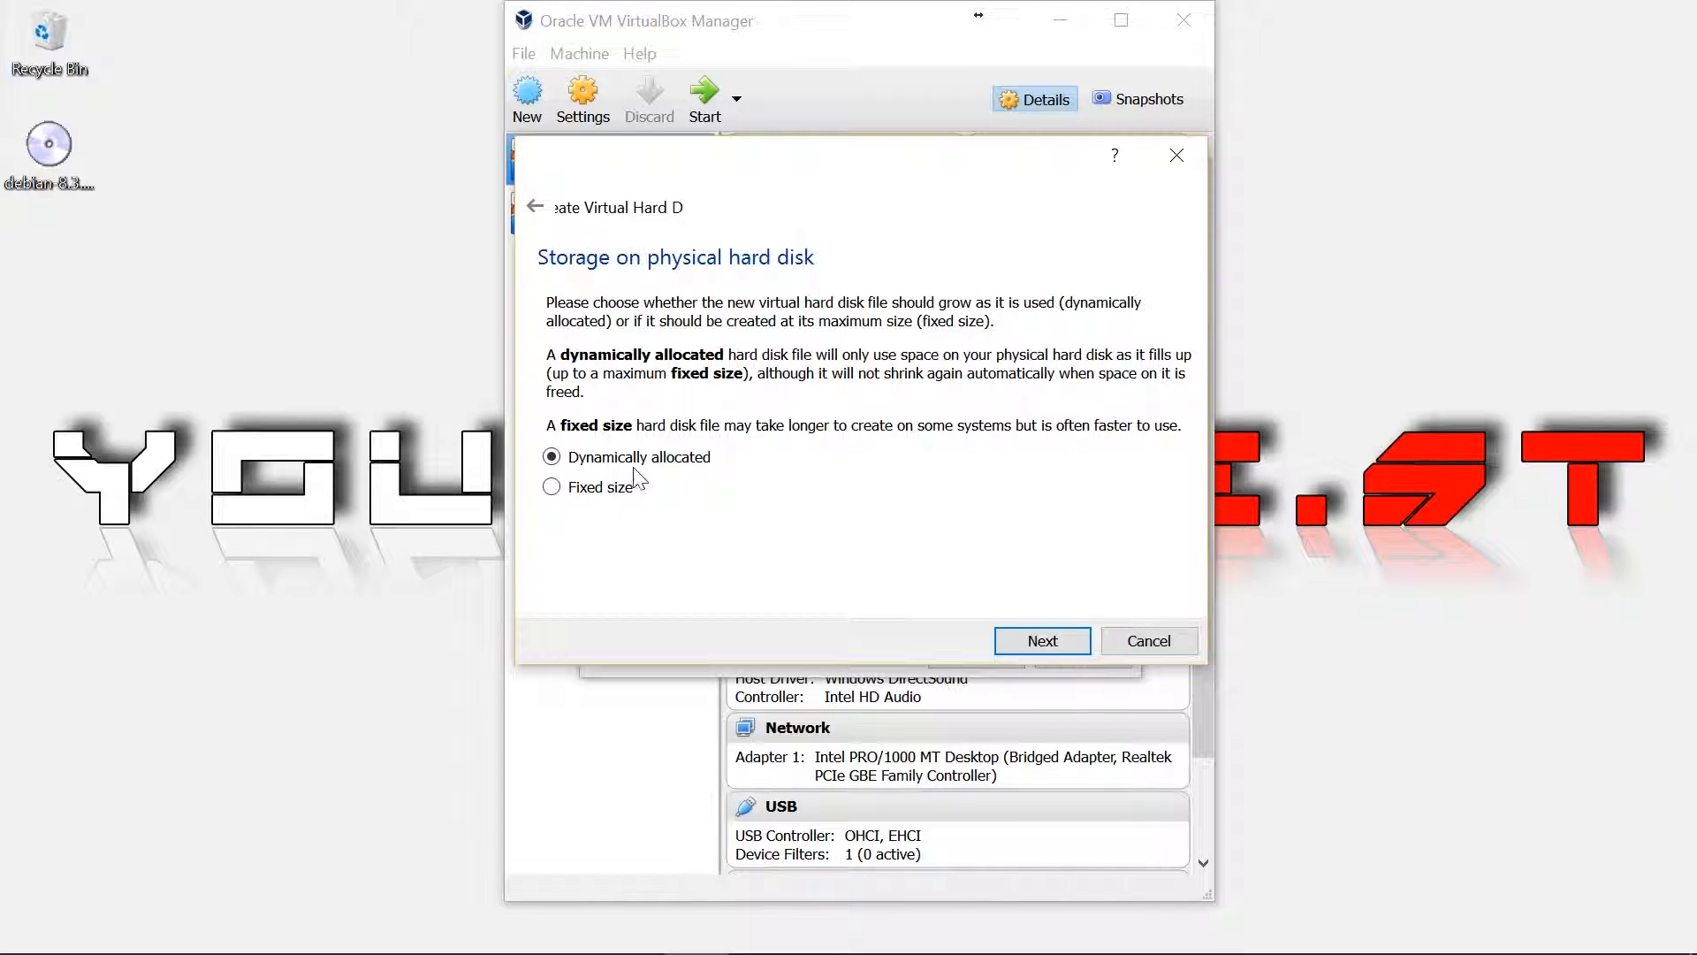
click(1050, 640)
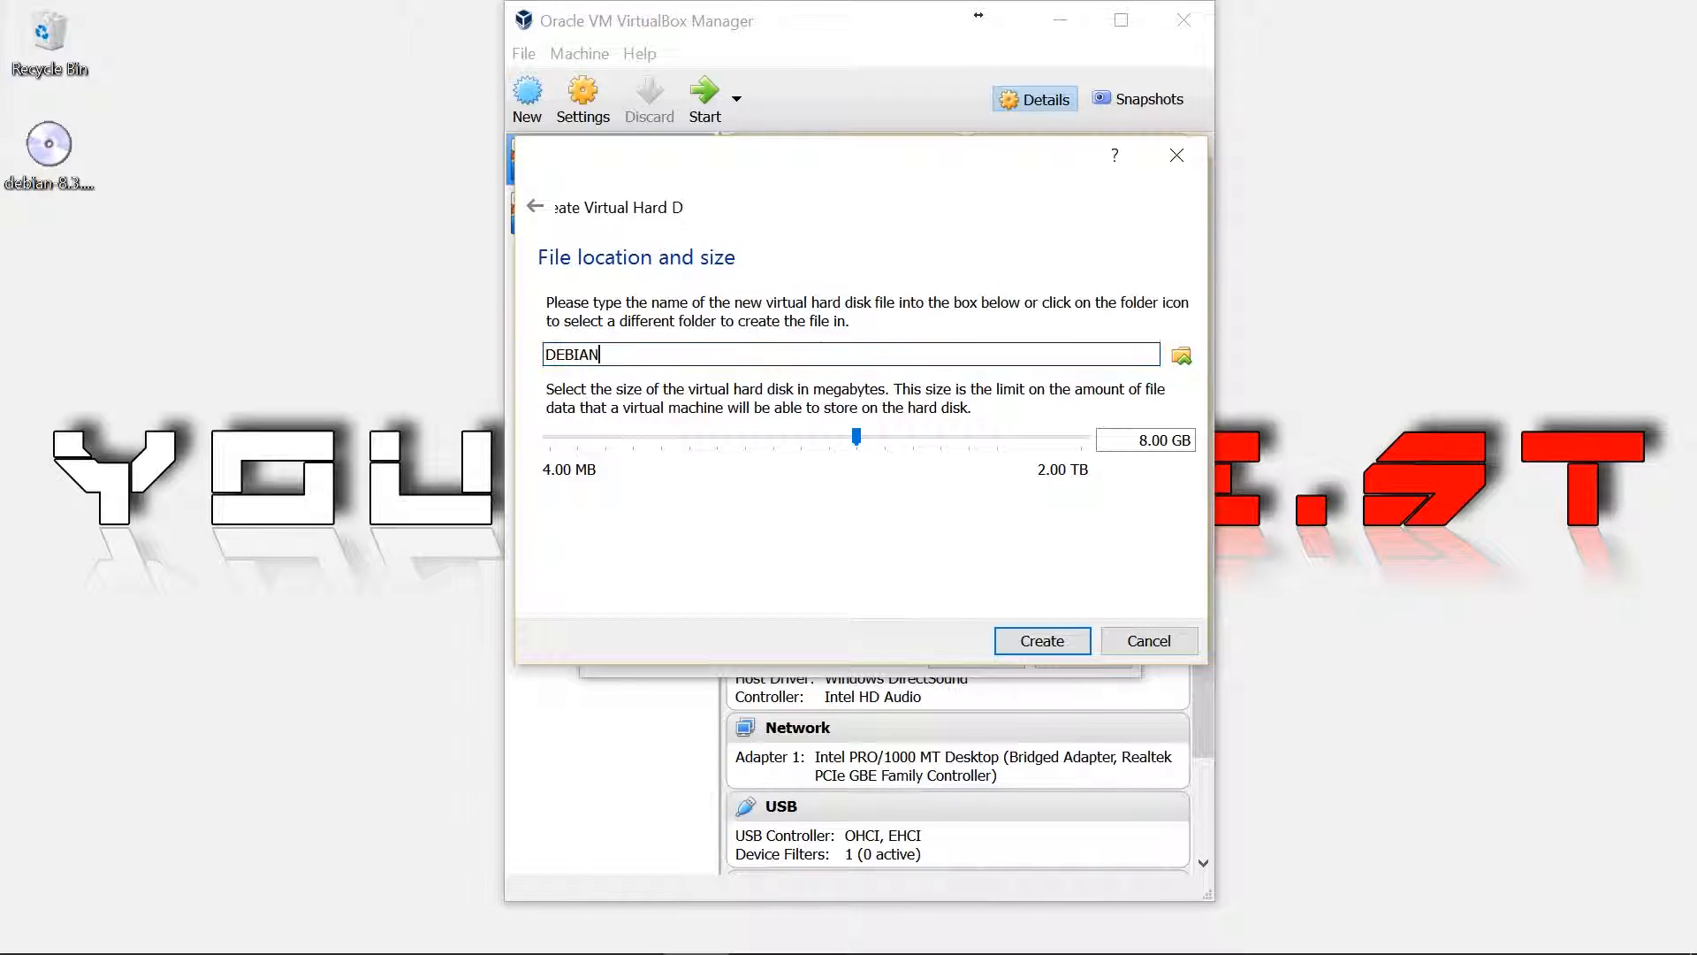
drag(861, 442, 915, 449)
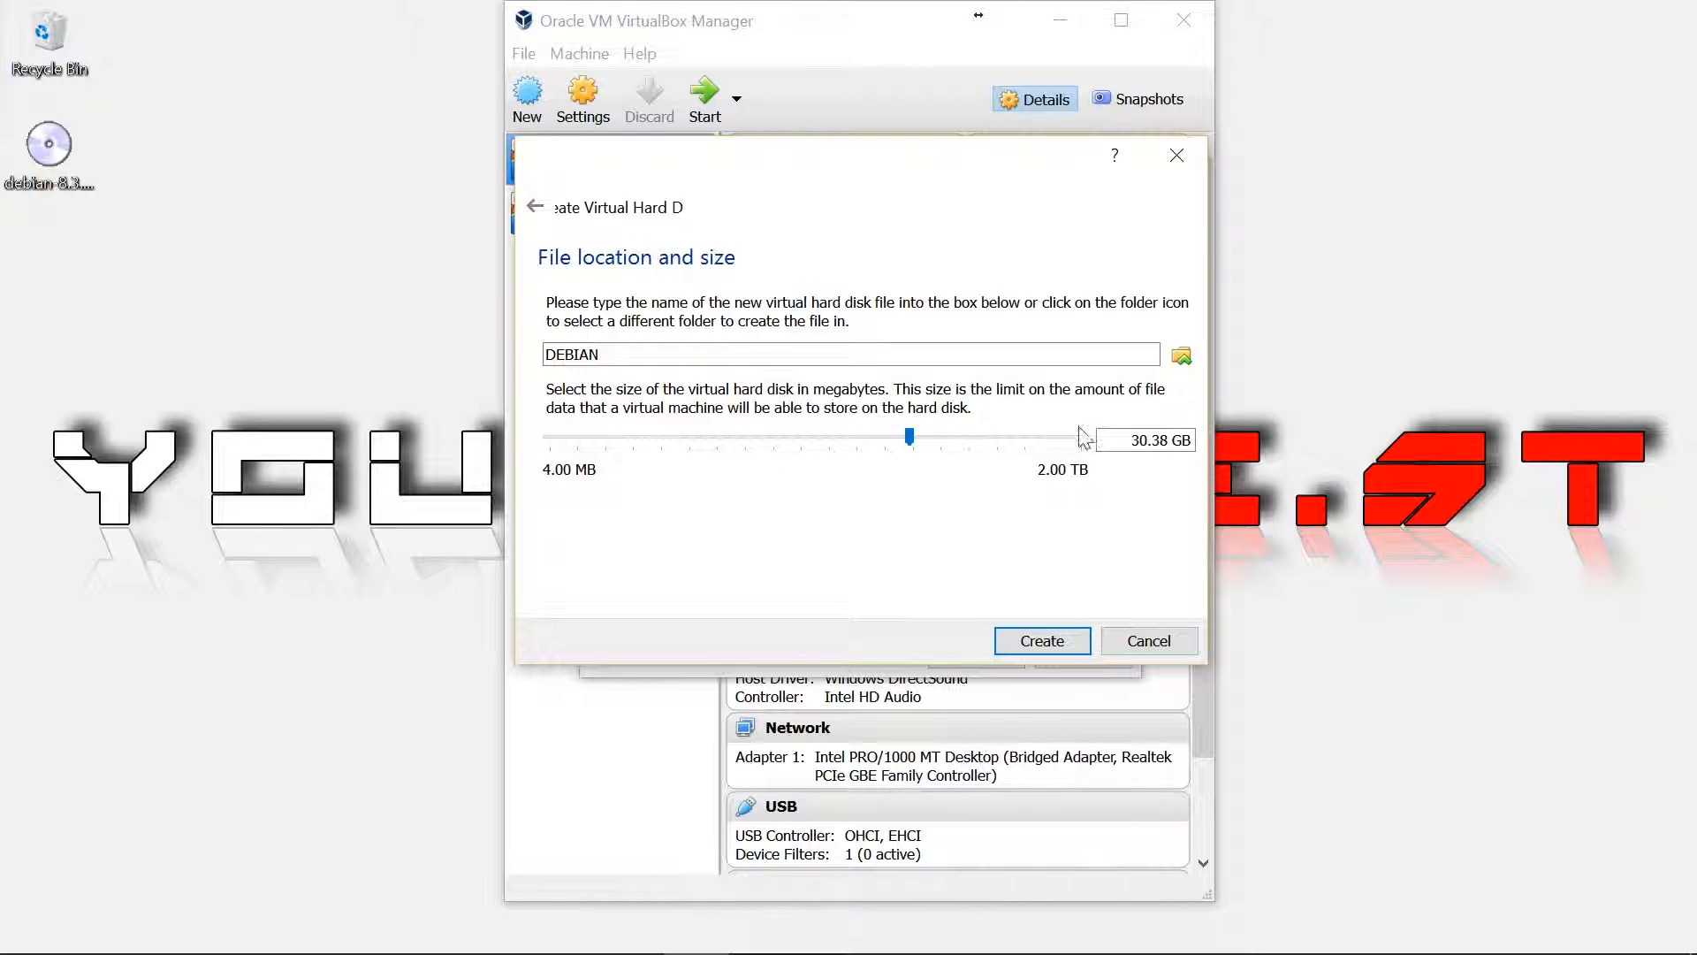
Save the disk file as DEBIAN.vdi on drive DATA (D:) and create it
click(1181, 355)
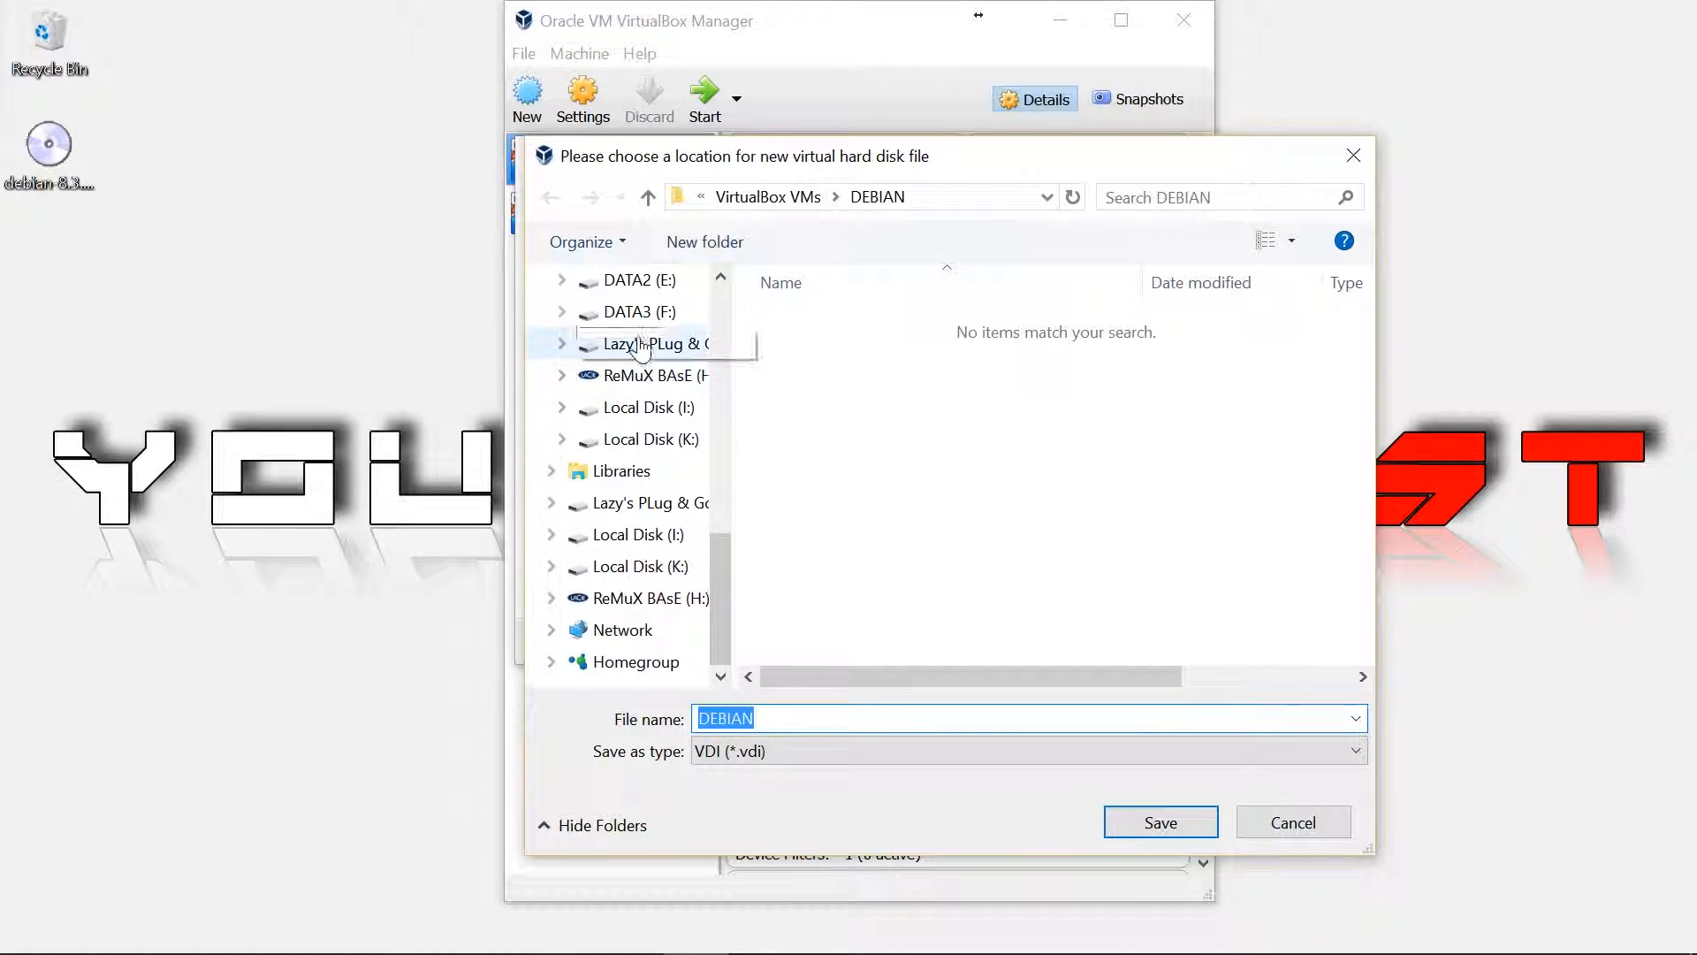
scroll(643, 373, up, 1)
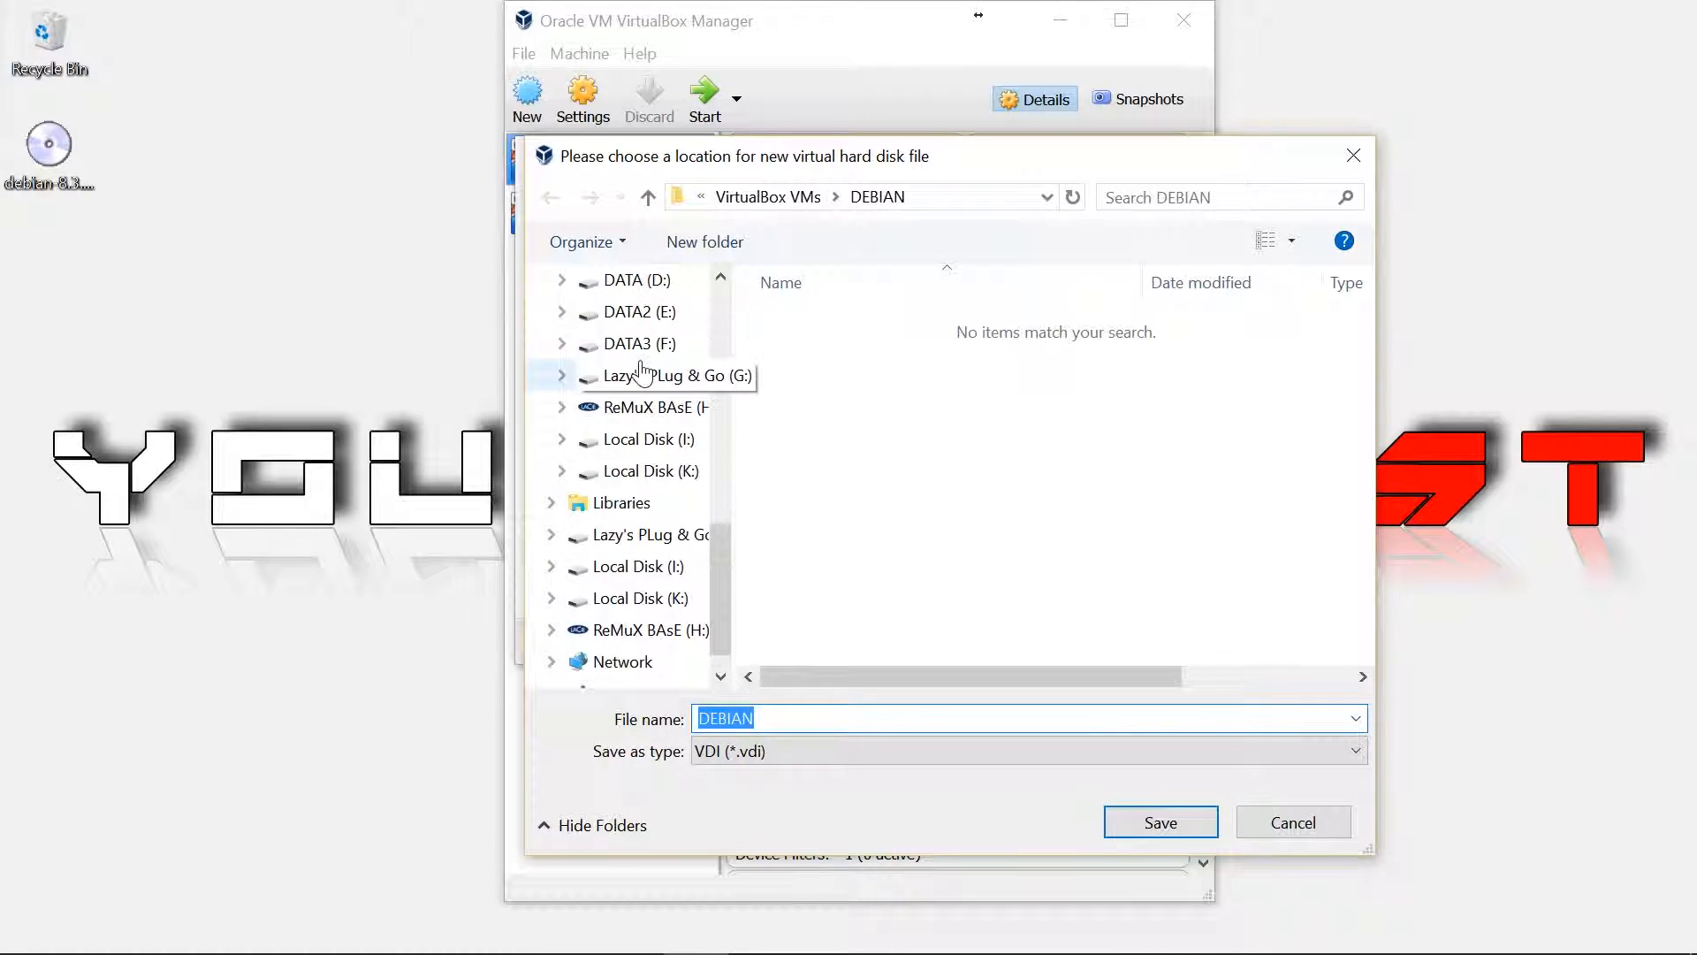
click(638, 280)
click(1114, 820)
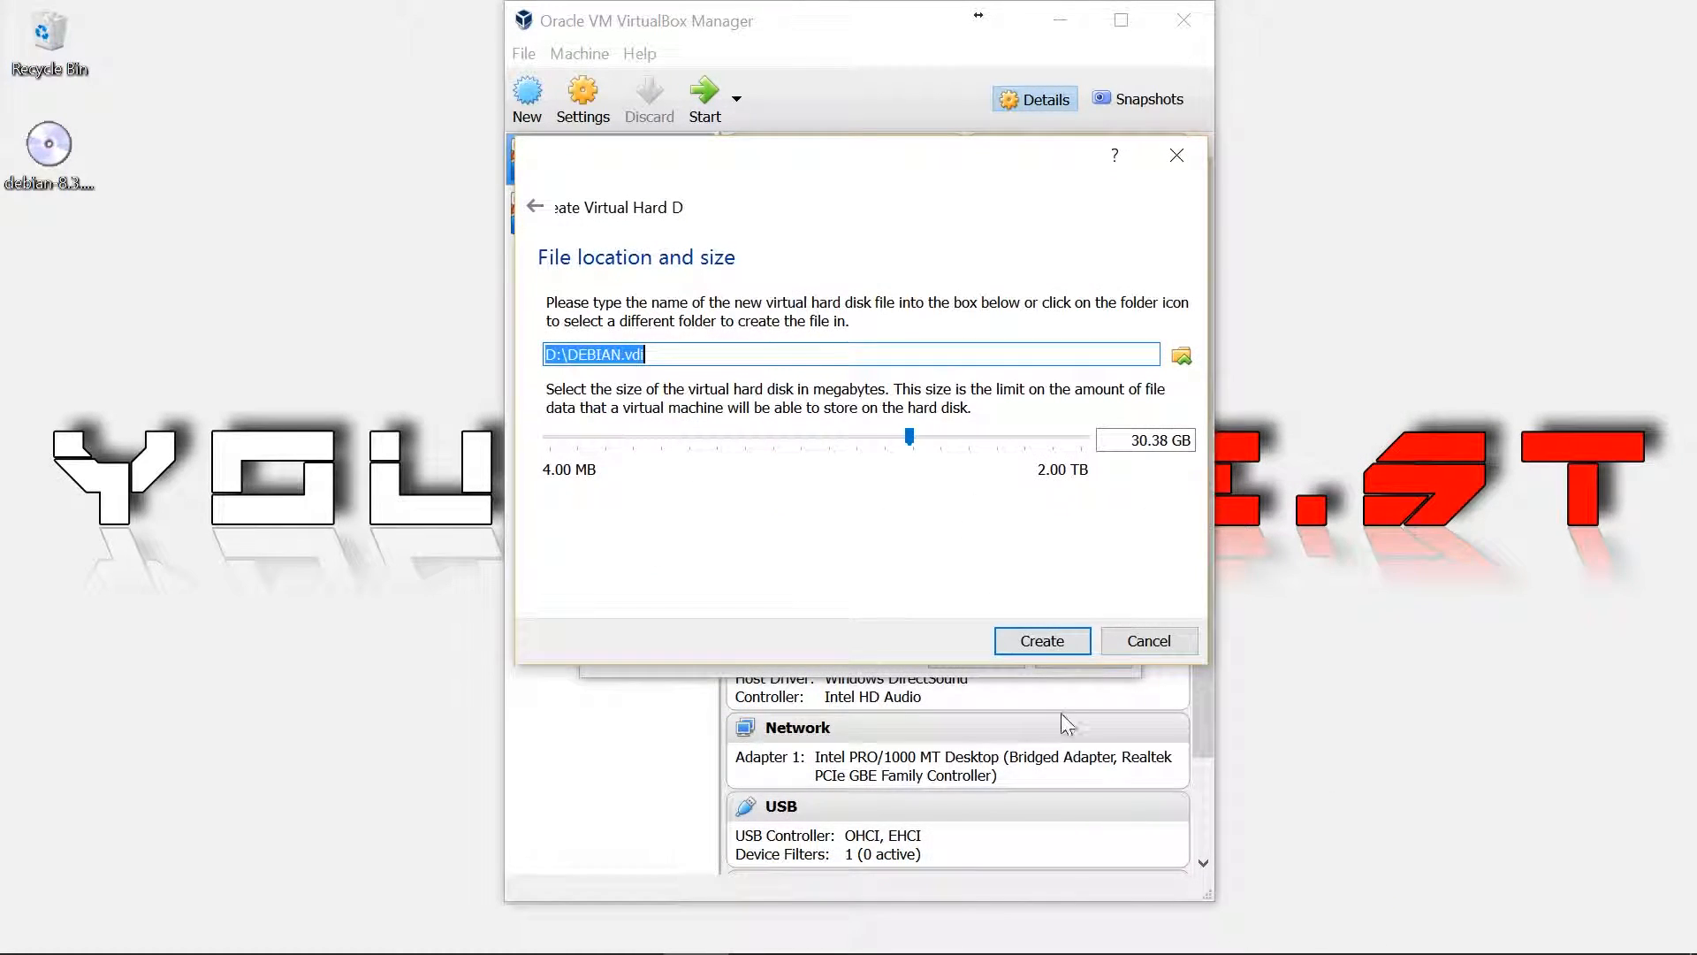
click(1058, 643)
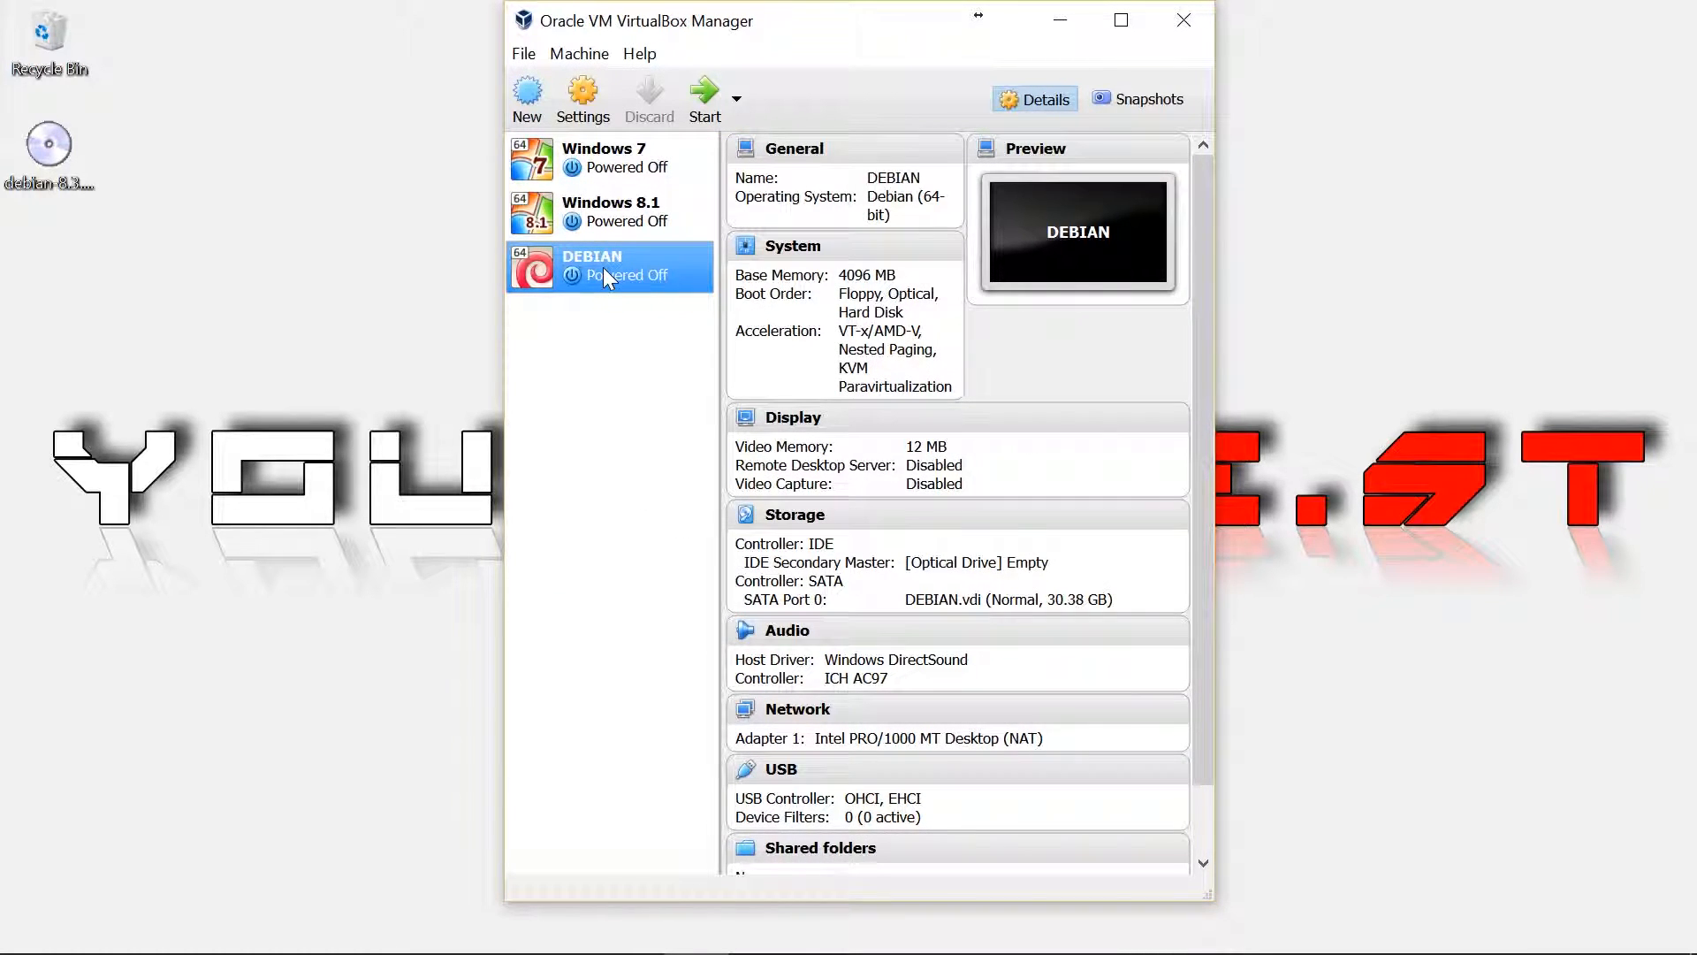
In DEBIAN's System settings, give the machine 4 processors
click(581, 113)
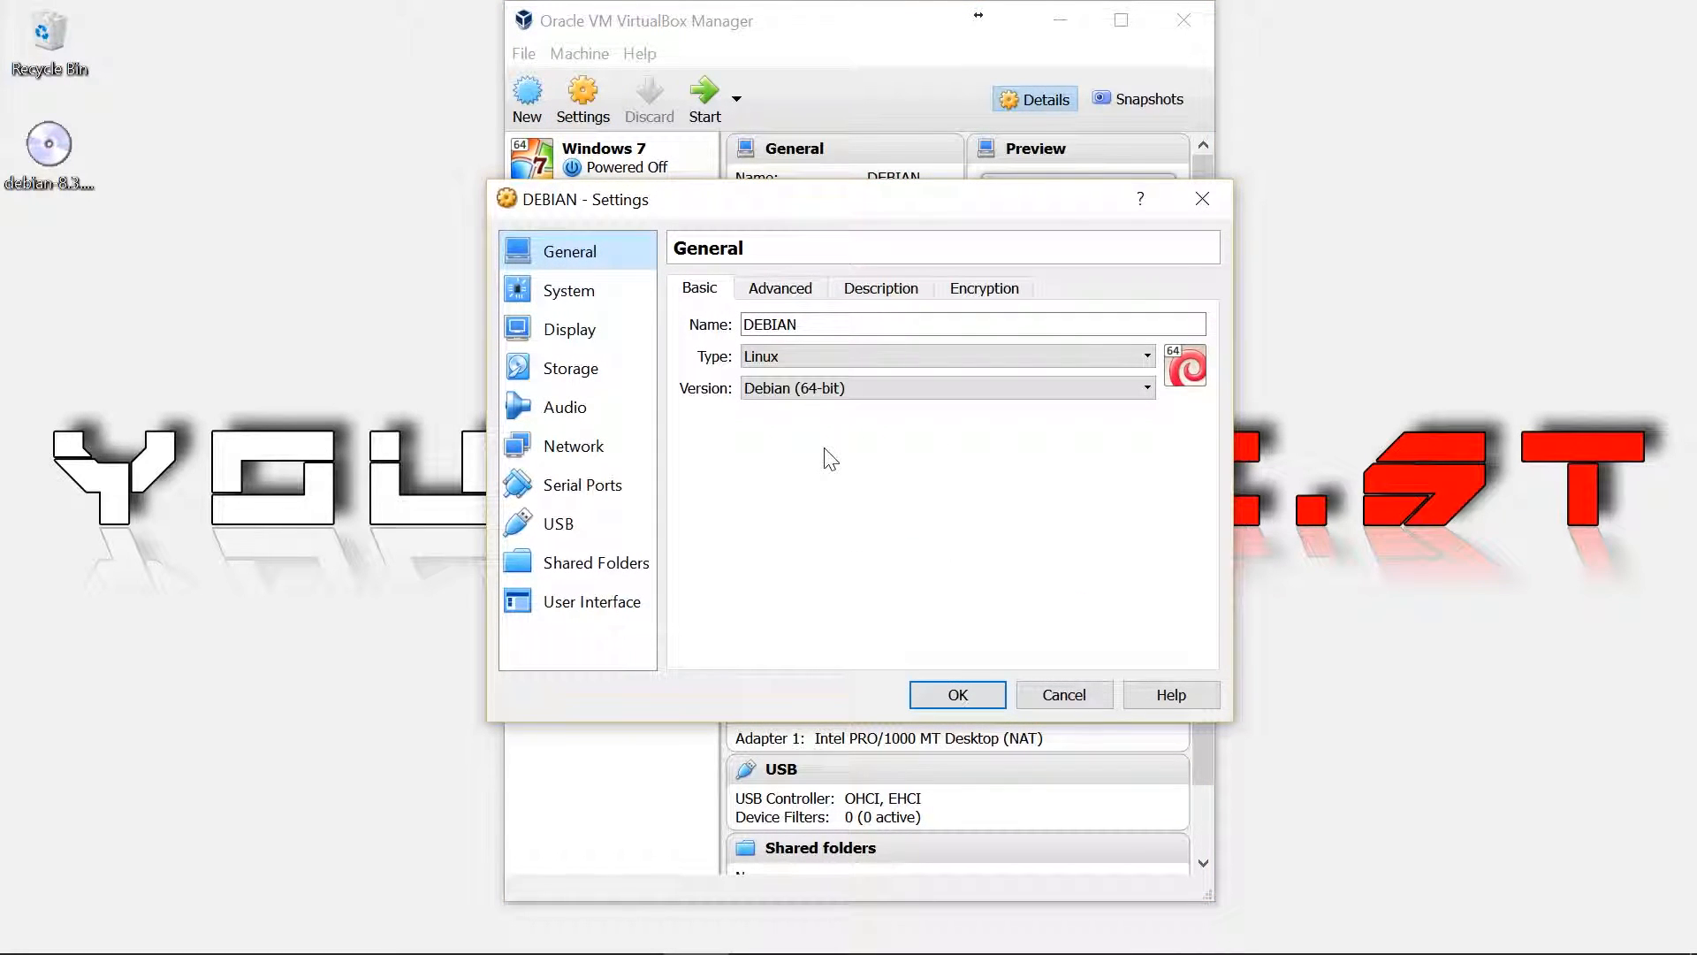
click(601, 294)
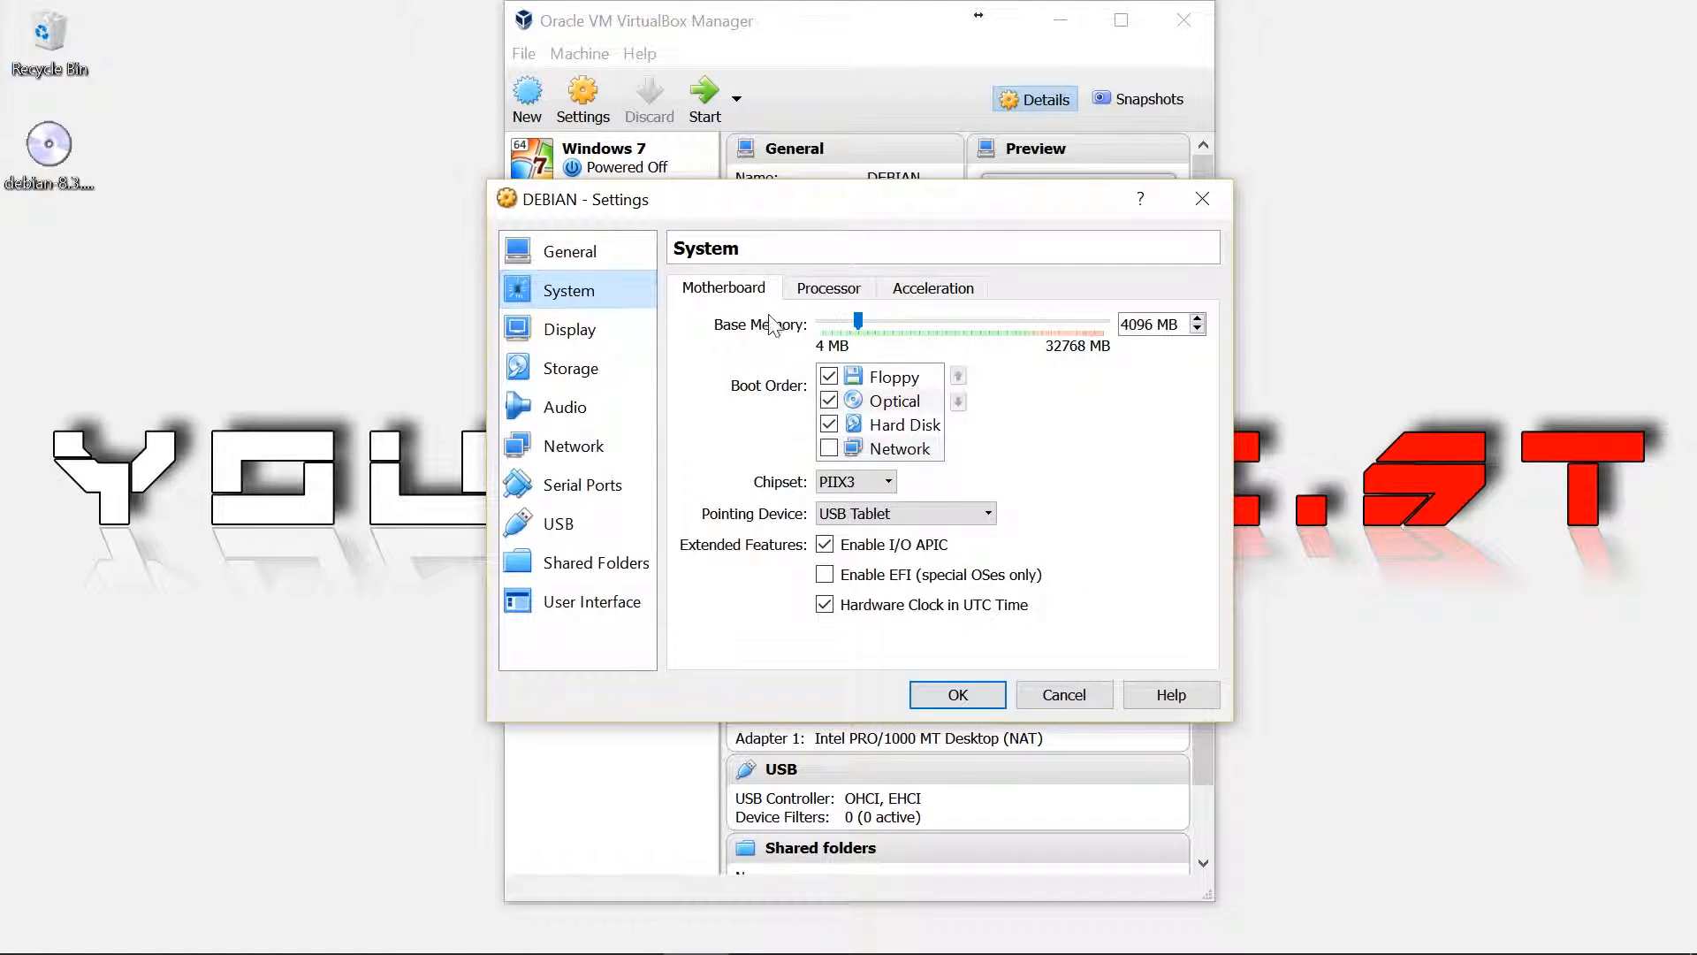
click(829, 290)
drag(827, 324, 950, 344)
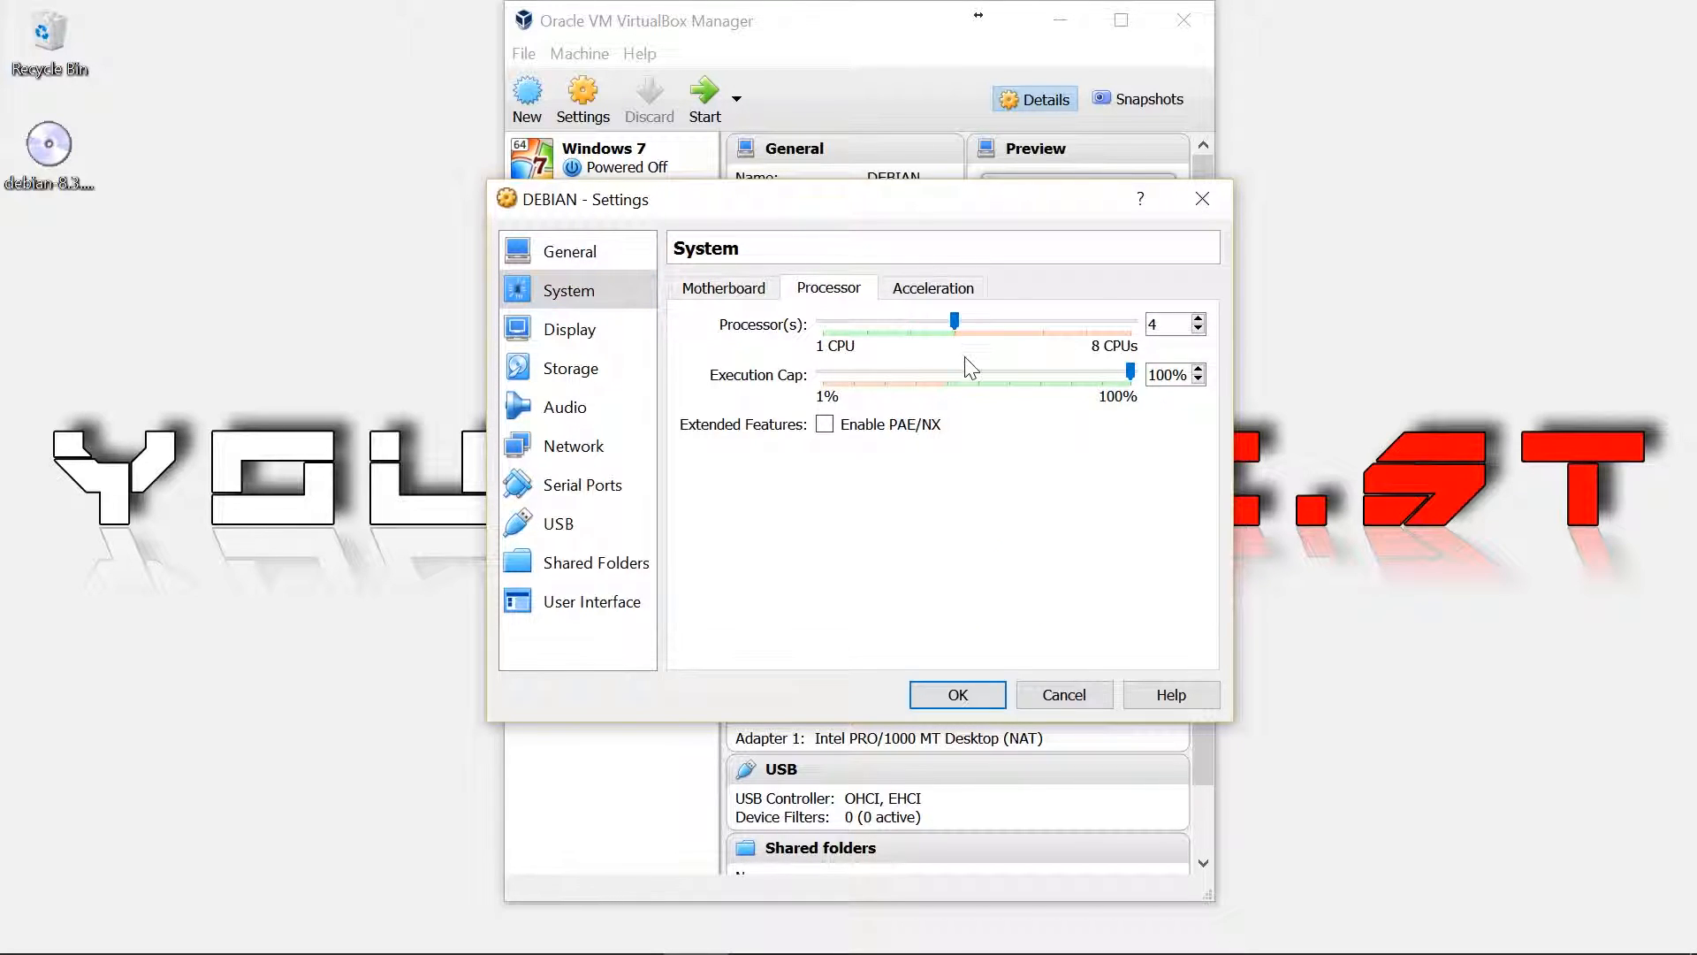
Set the paravirtualization interface to Hyper-V under Acceleration
click(908, 298)
click(915, 326)
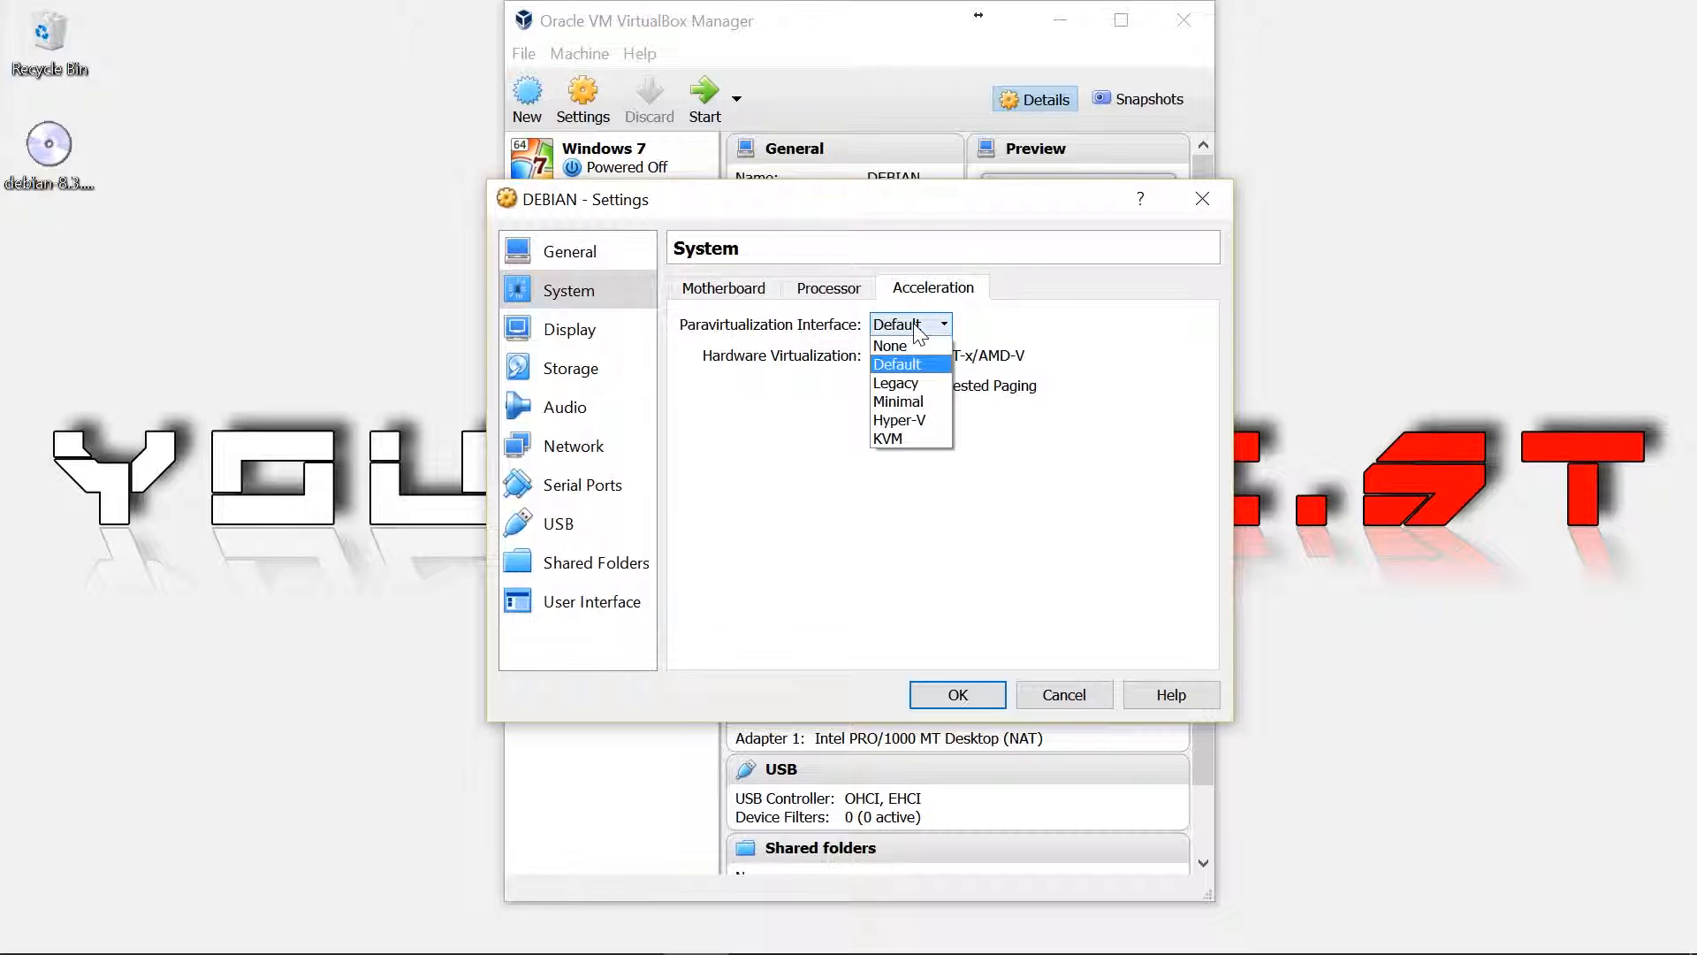
click(913, 421)
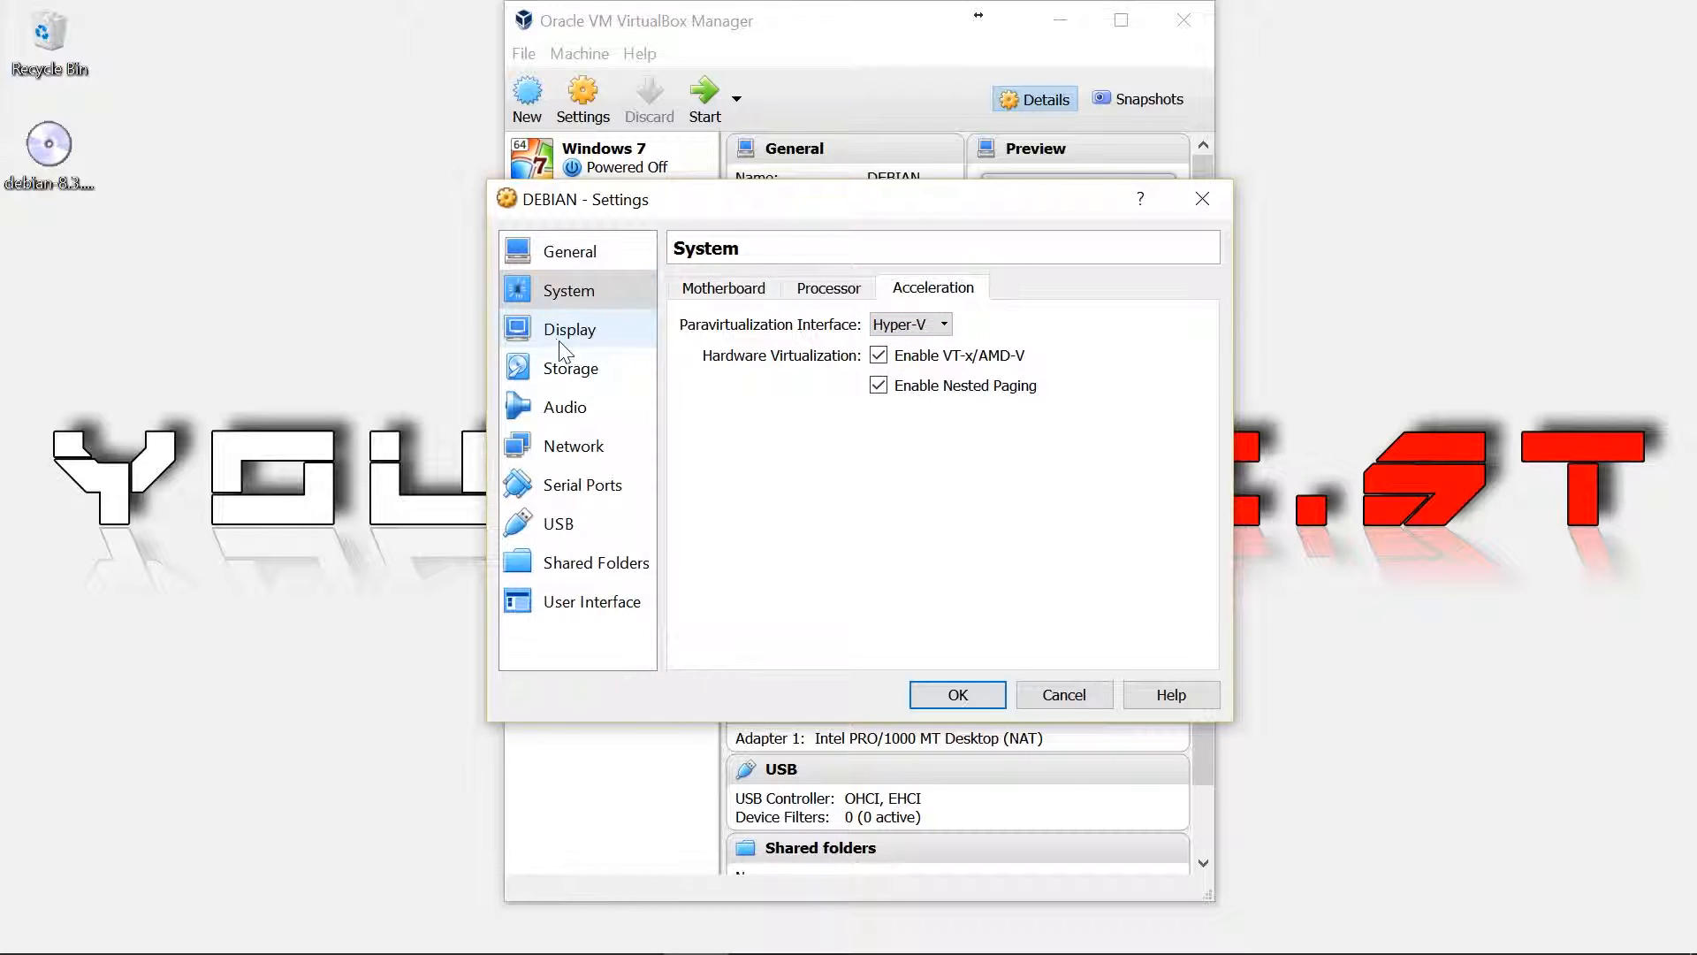
click(909, 325)
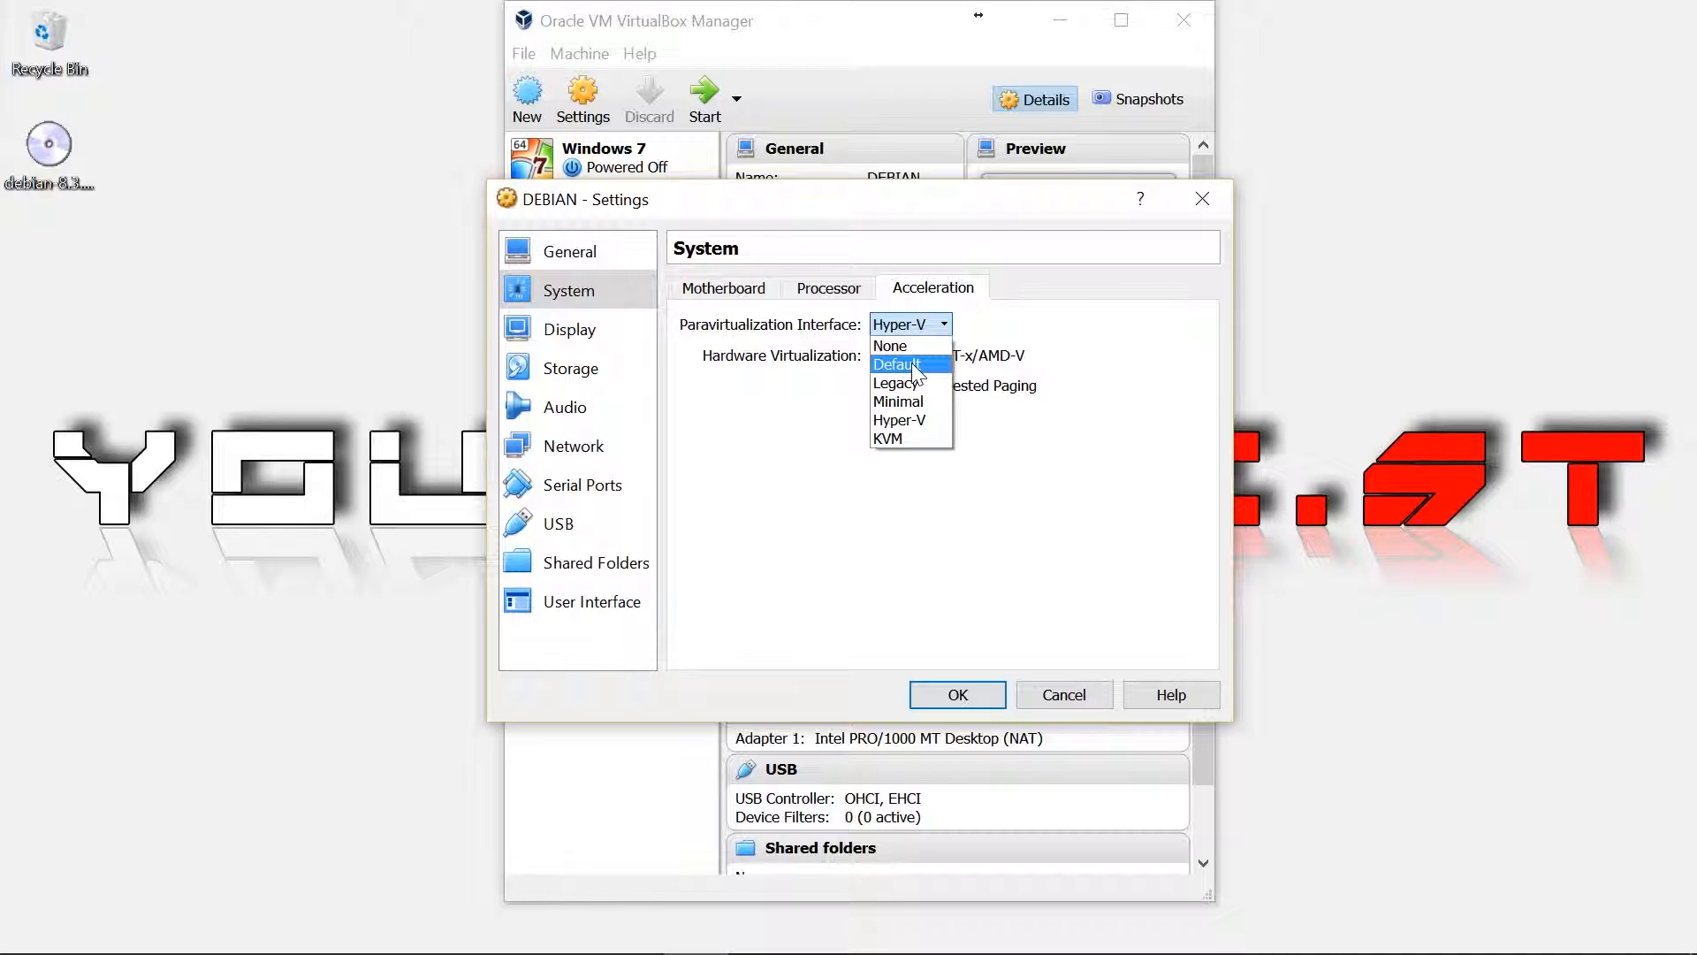
click(1065, 346)
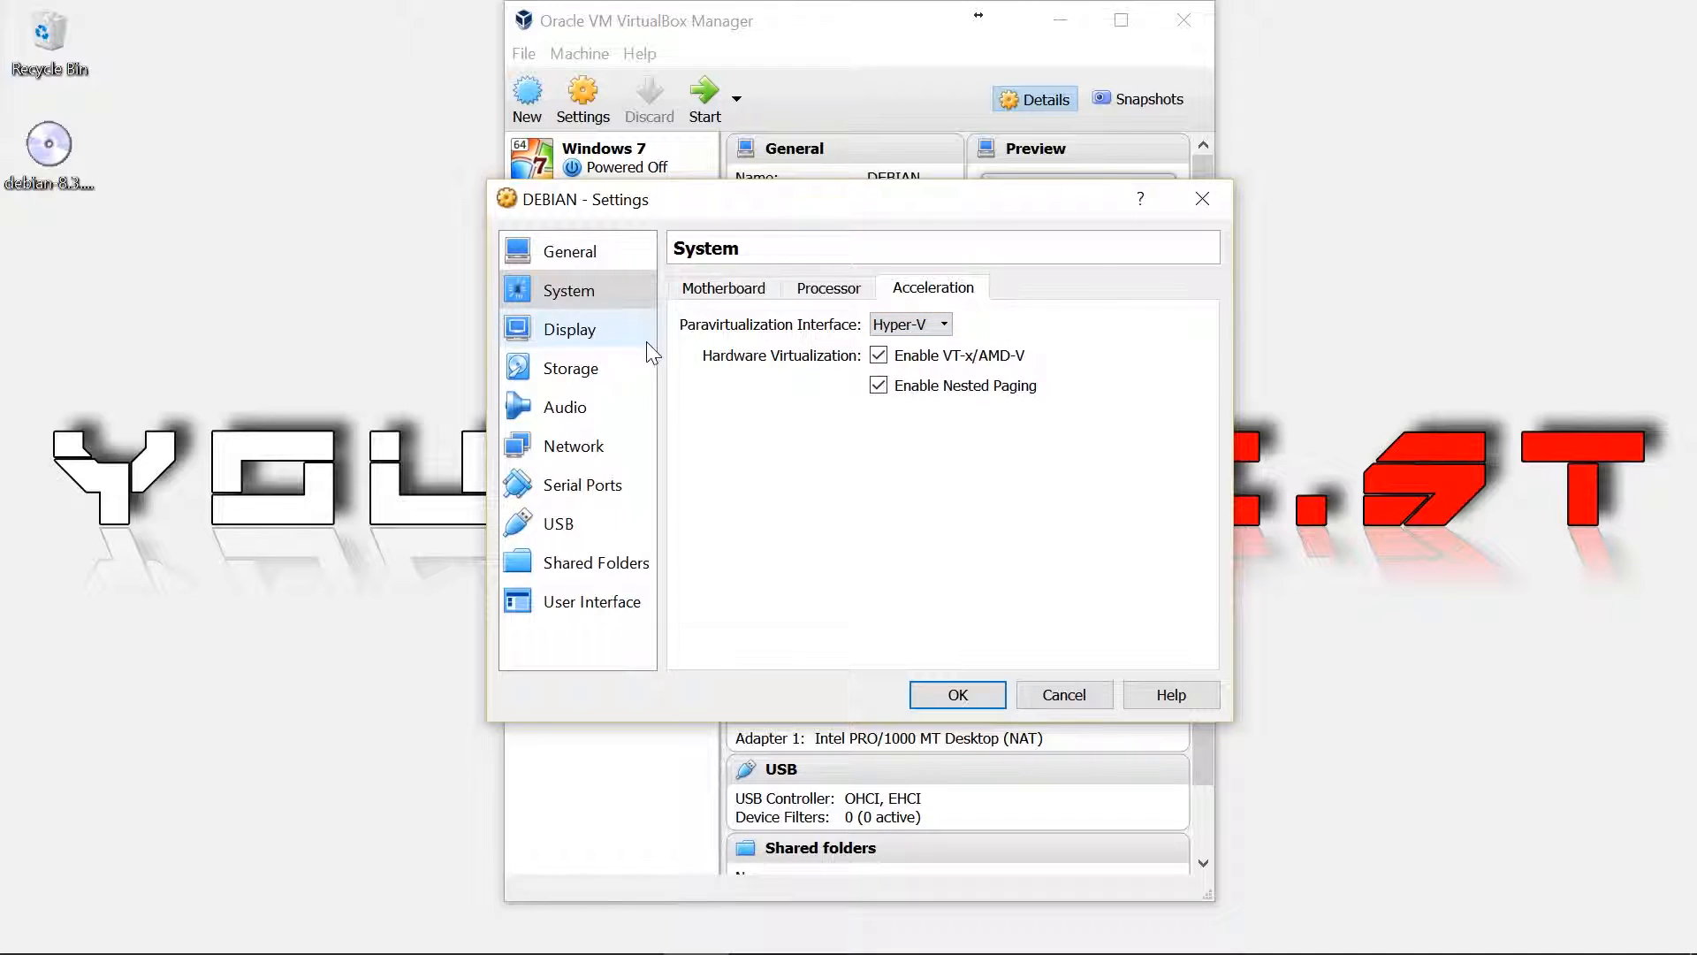
Raise video memory to 128 MB and mount debian-8.3.0-amd64-DVD-1.iso in the empty IDE optical drive
click(605, 338)
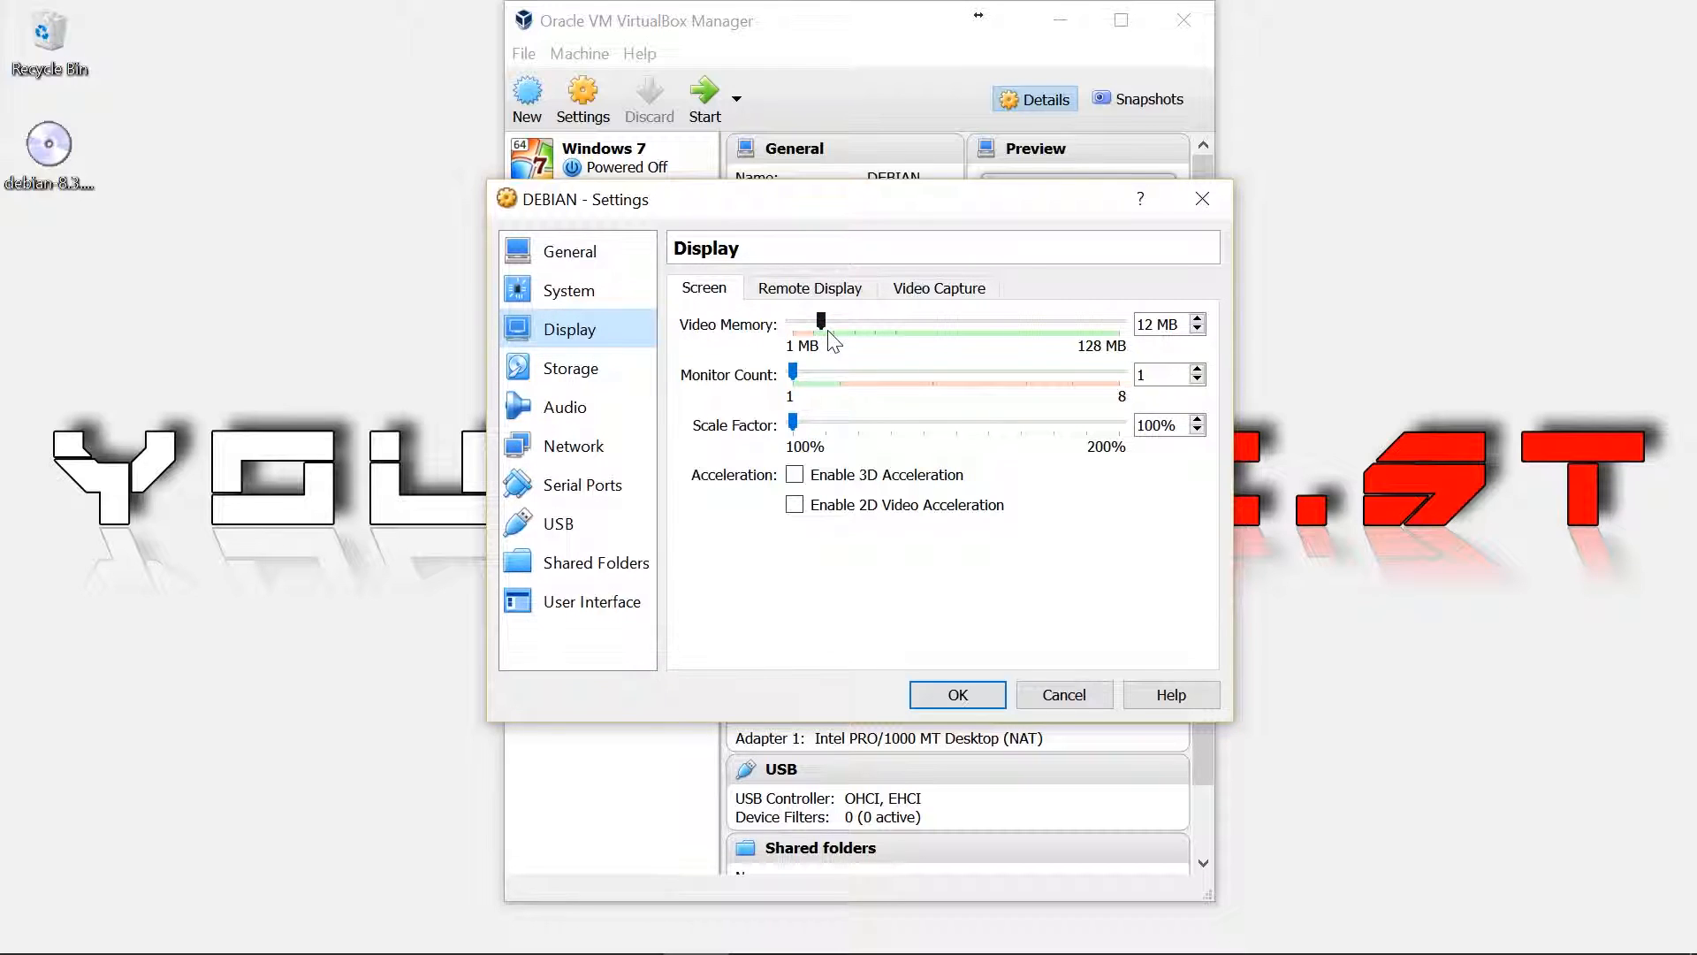
drag(821, 321, 1206, 340)
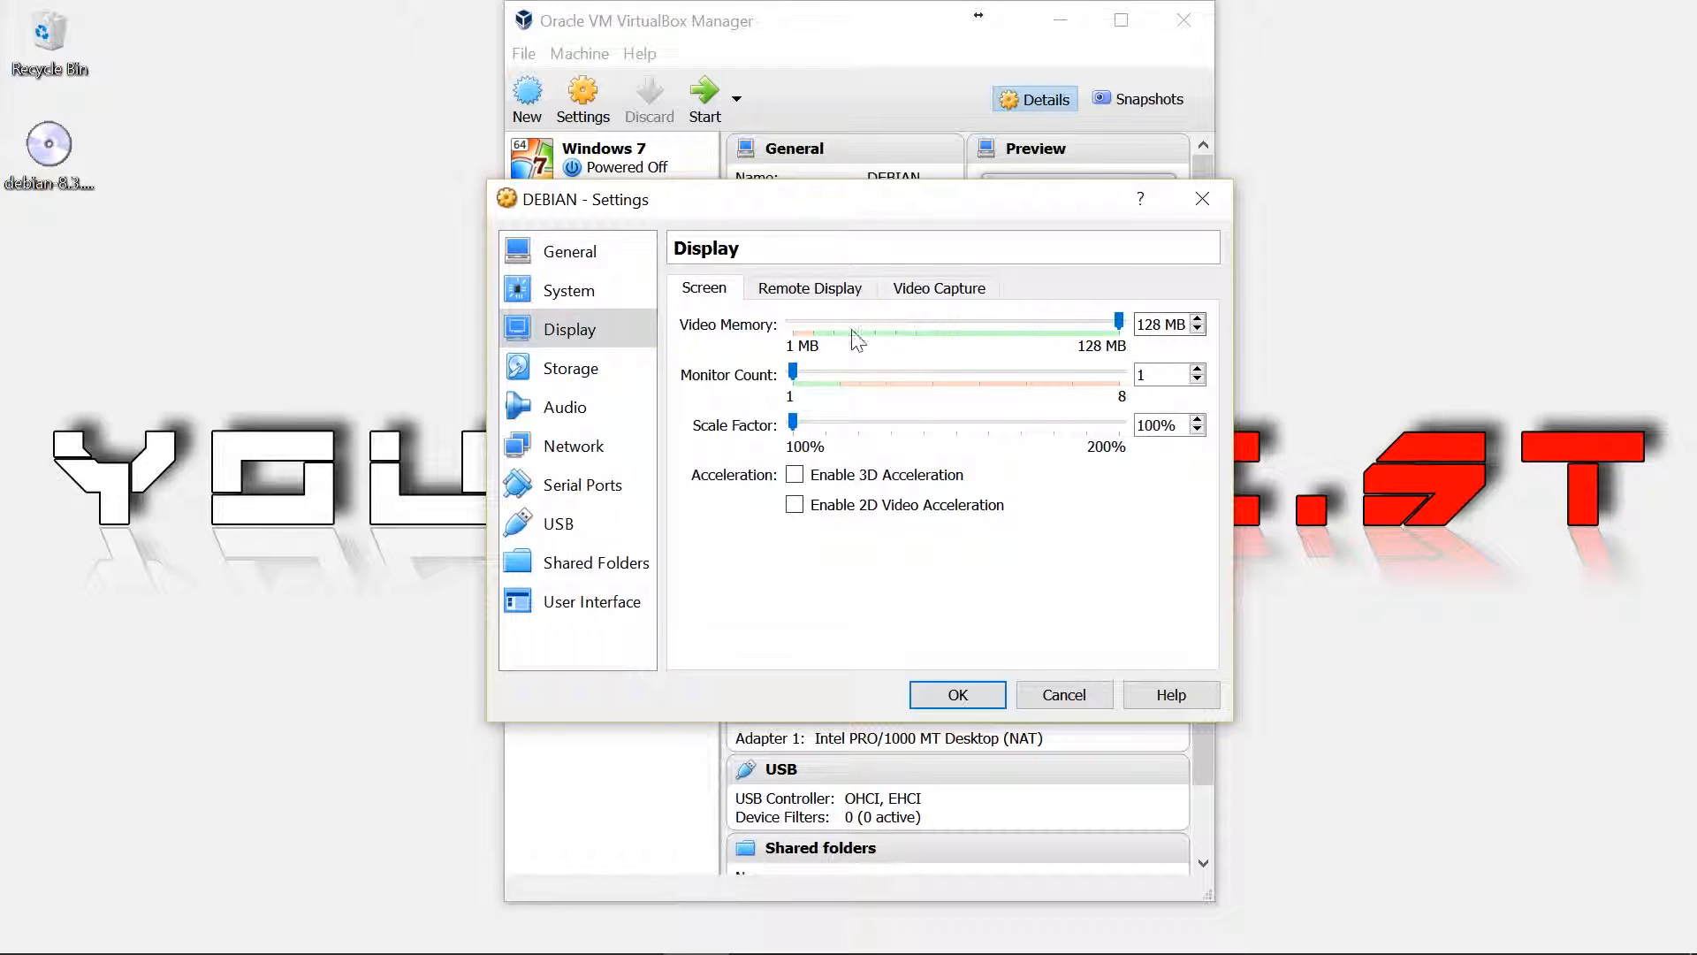
click(597, 380)
click(743, 348)
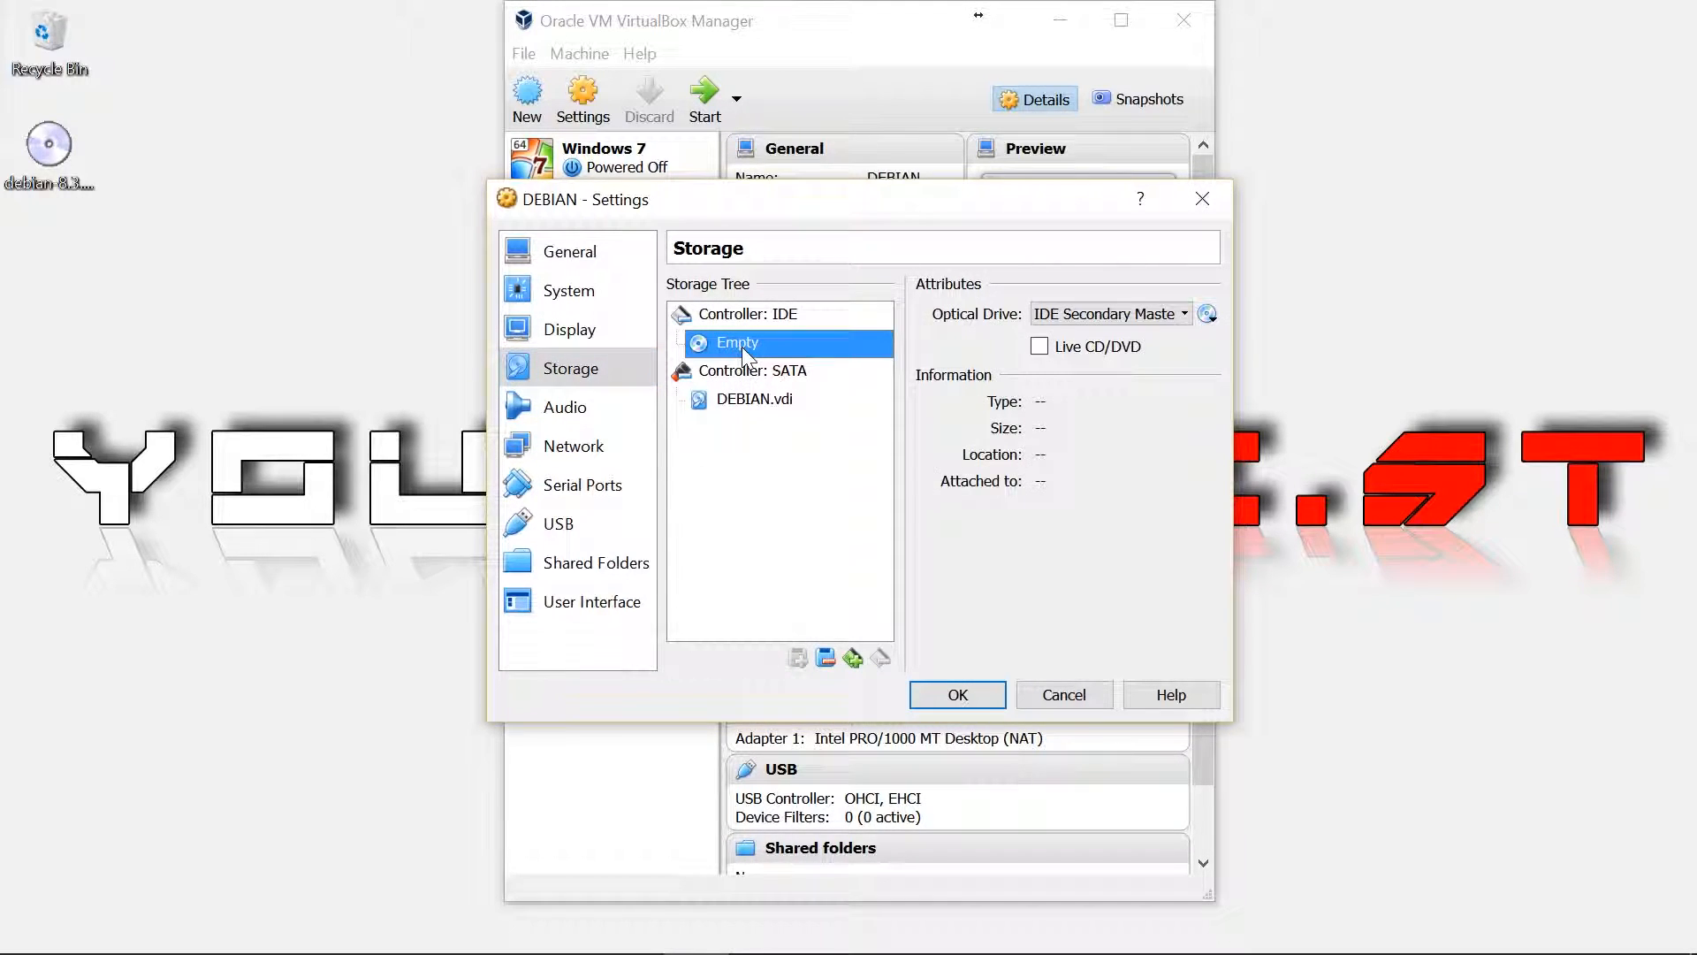
click(1208, 315)
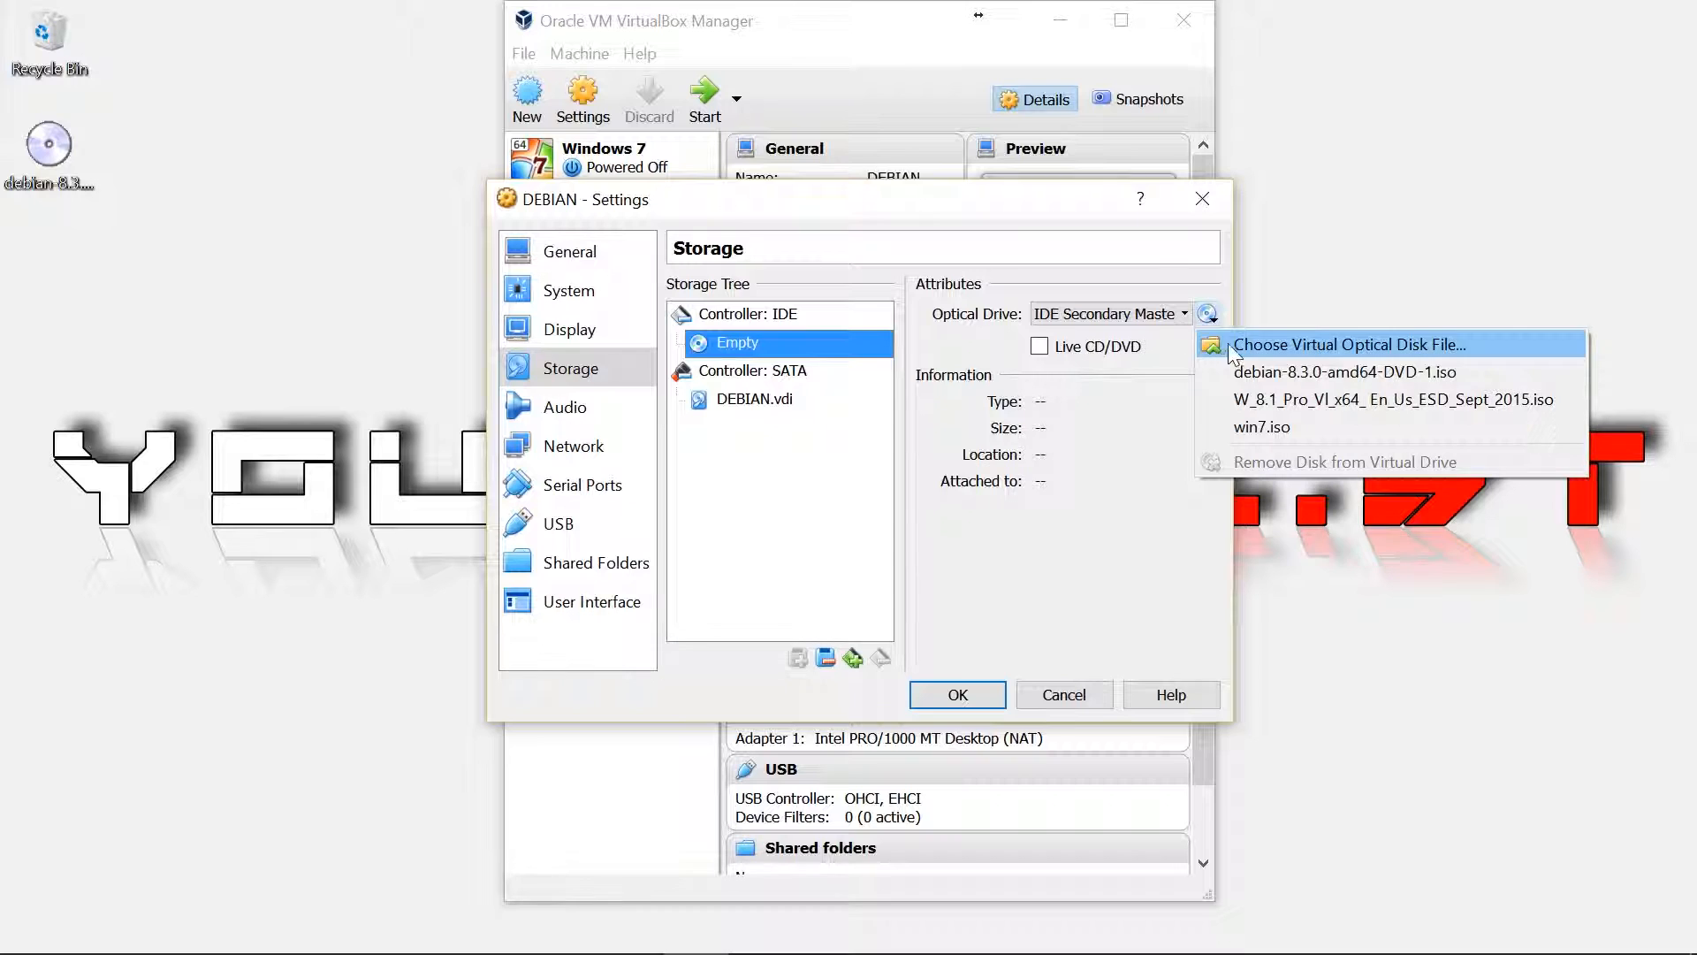
click(1255, 372)
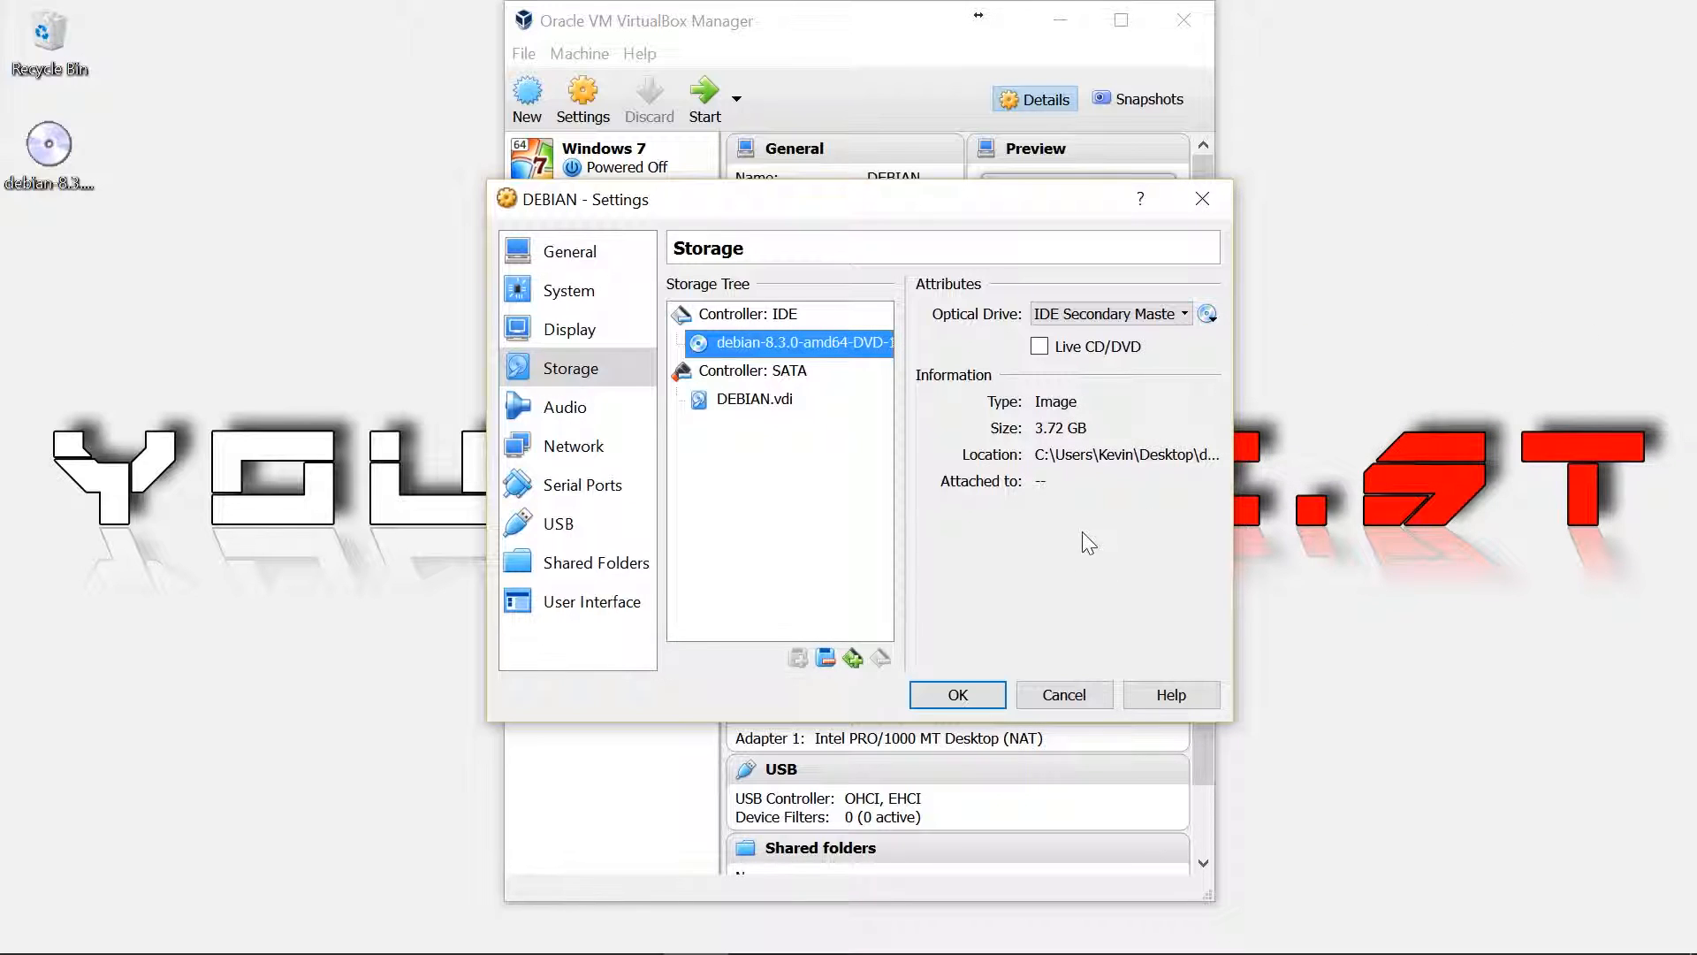
click(605, 447)
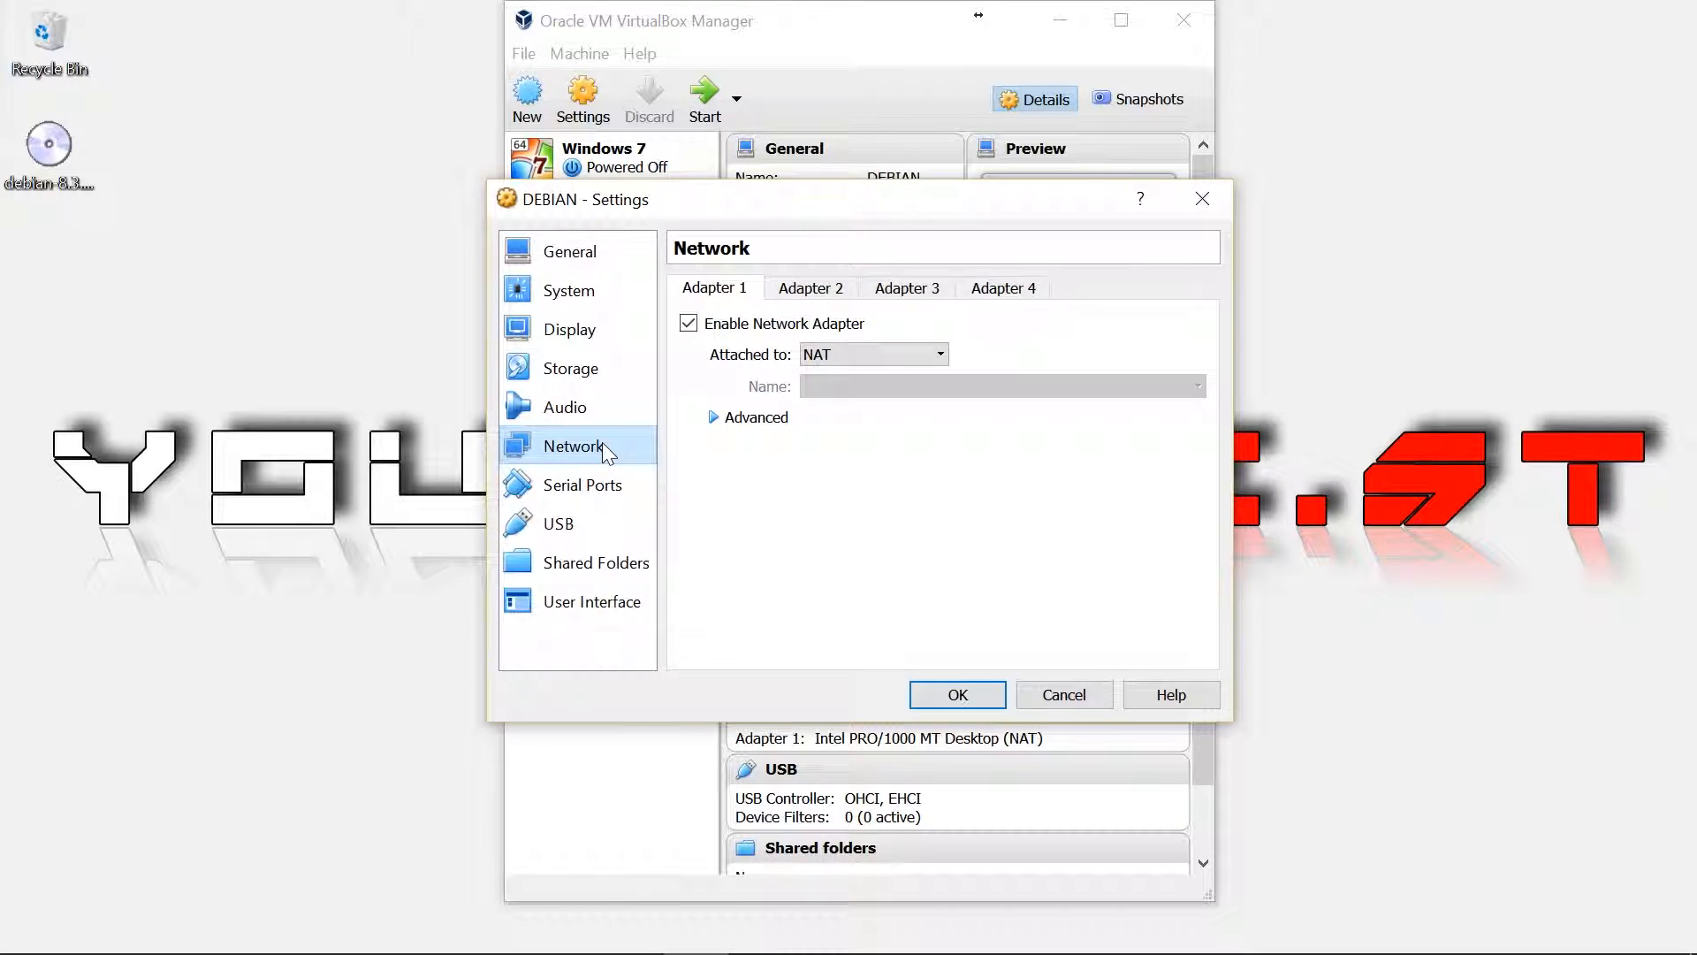
Attach the network adapter as Bridged Adapter and select the USB 3.0 (xHCI) controller
click(847, 353)
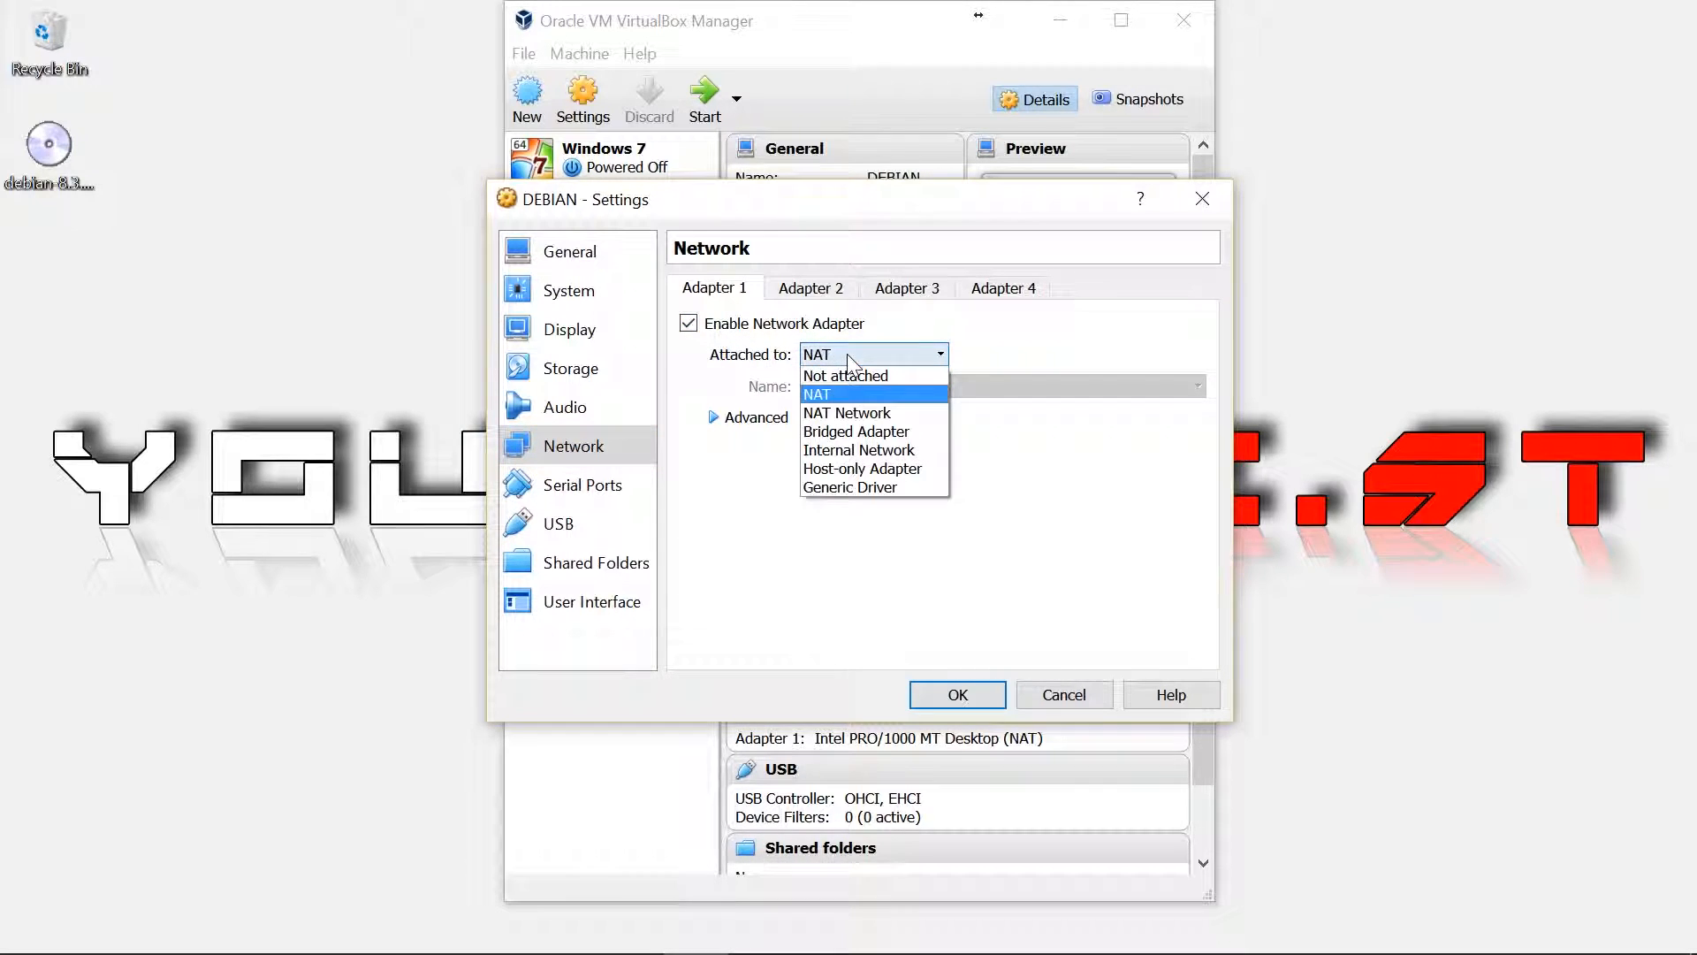
click(852, 432)
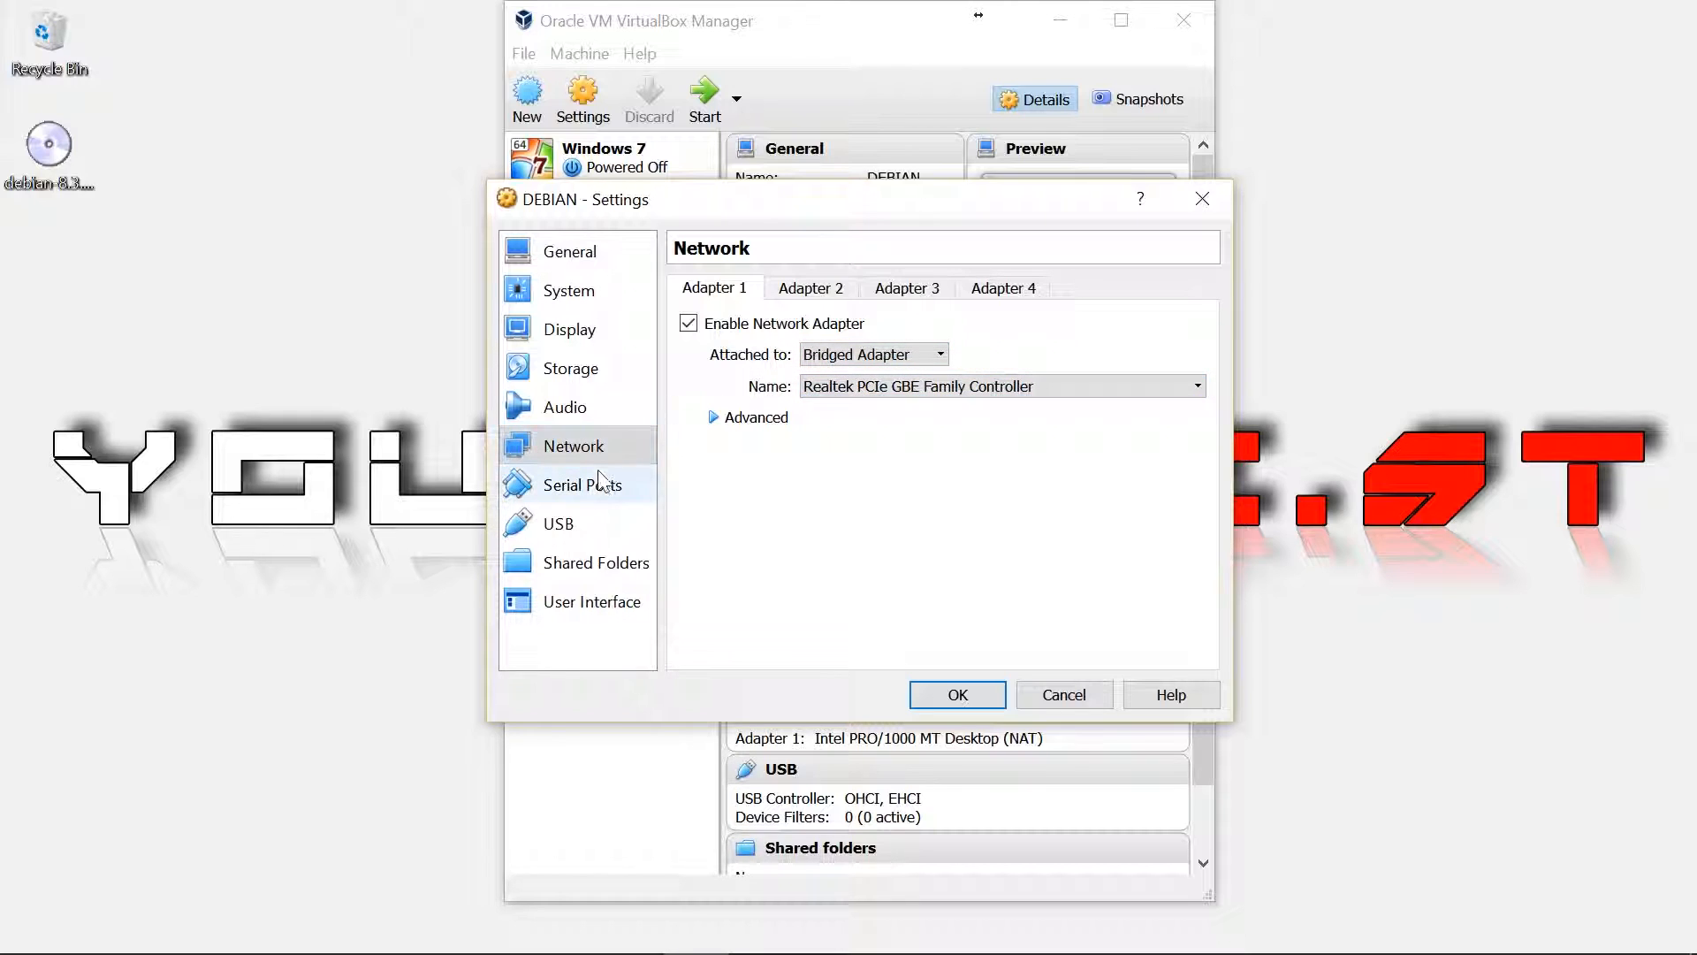
click(586, 517)
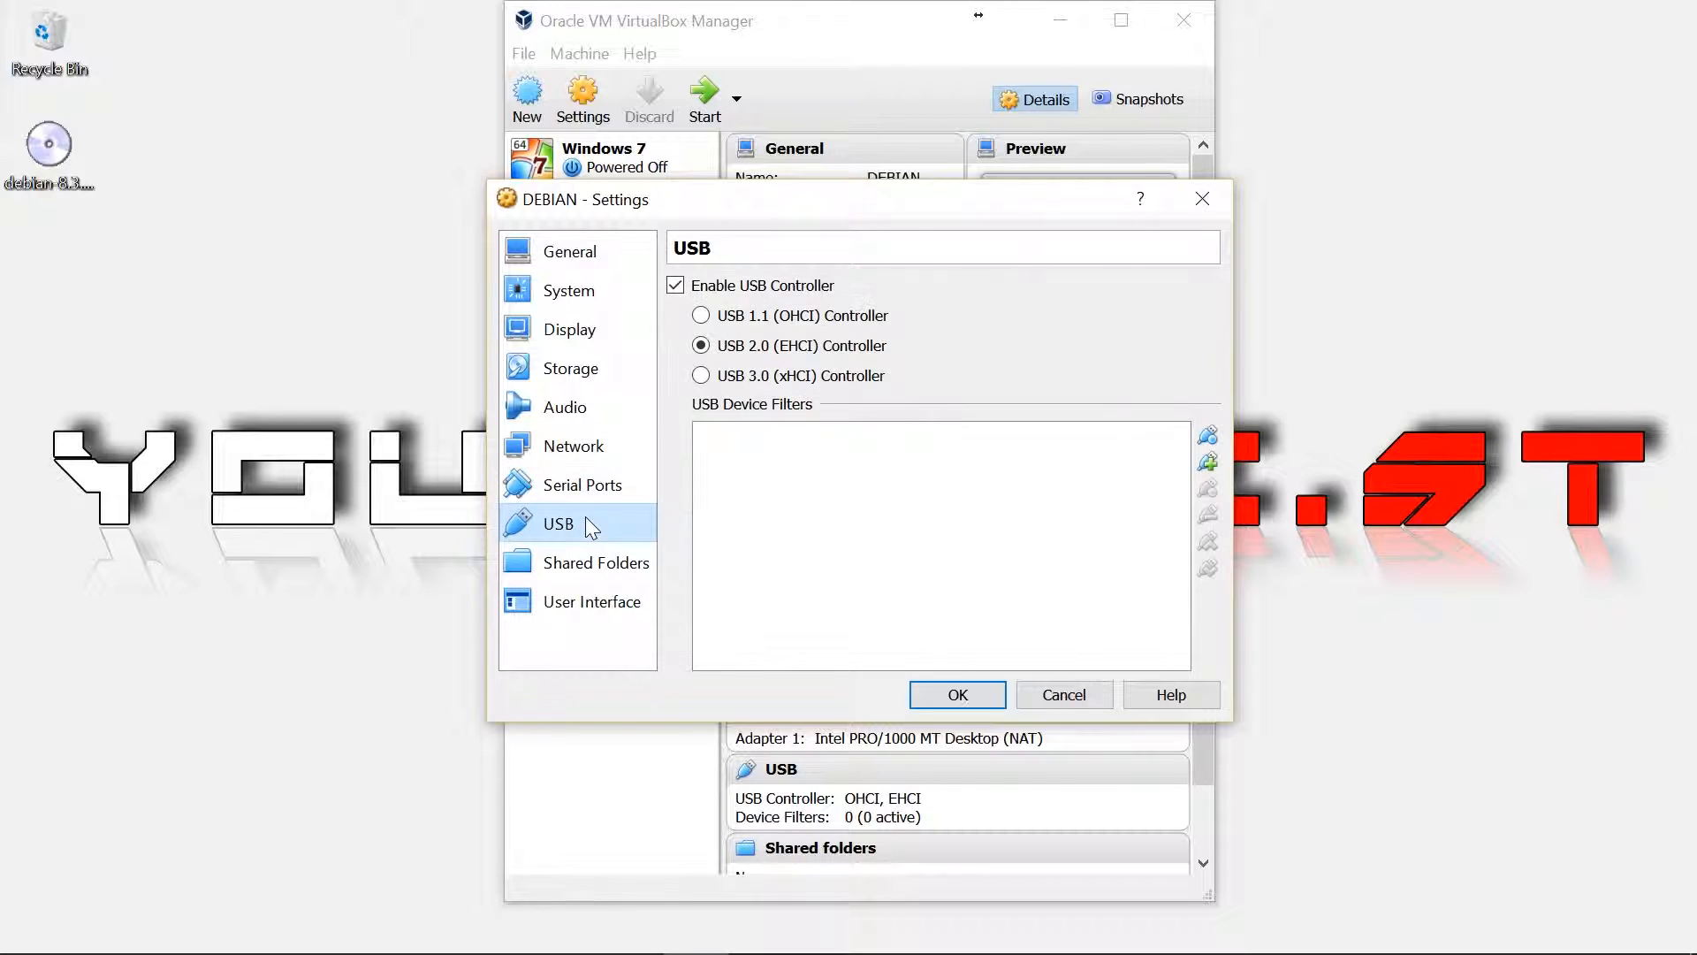
click(734, 380)
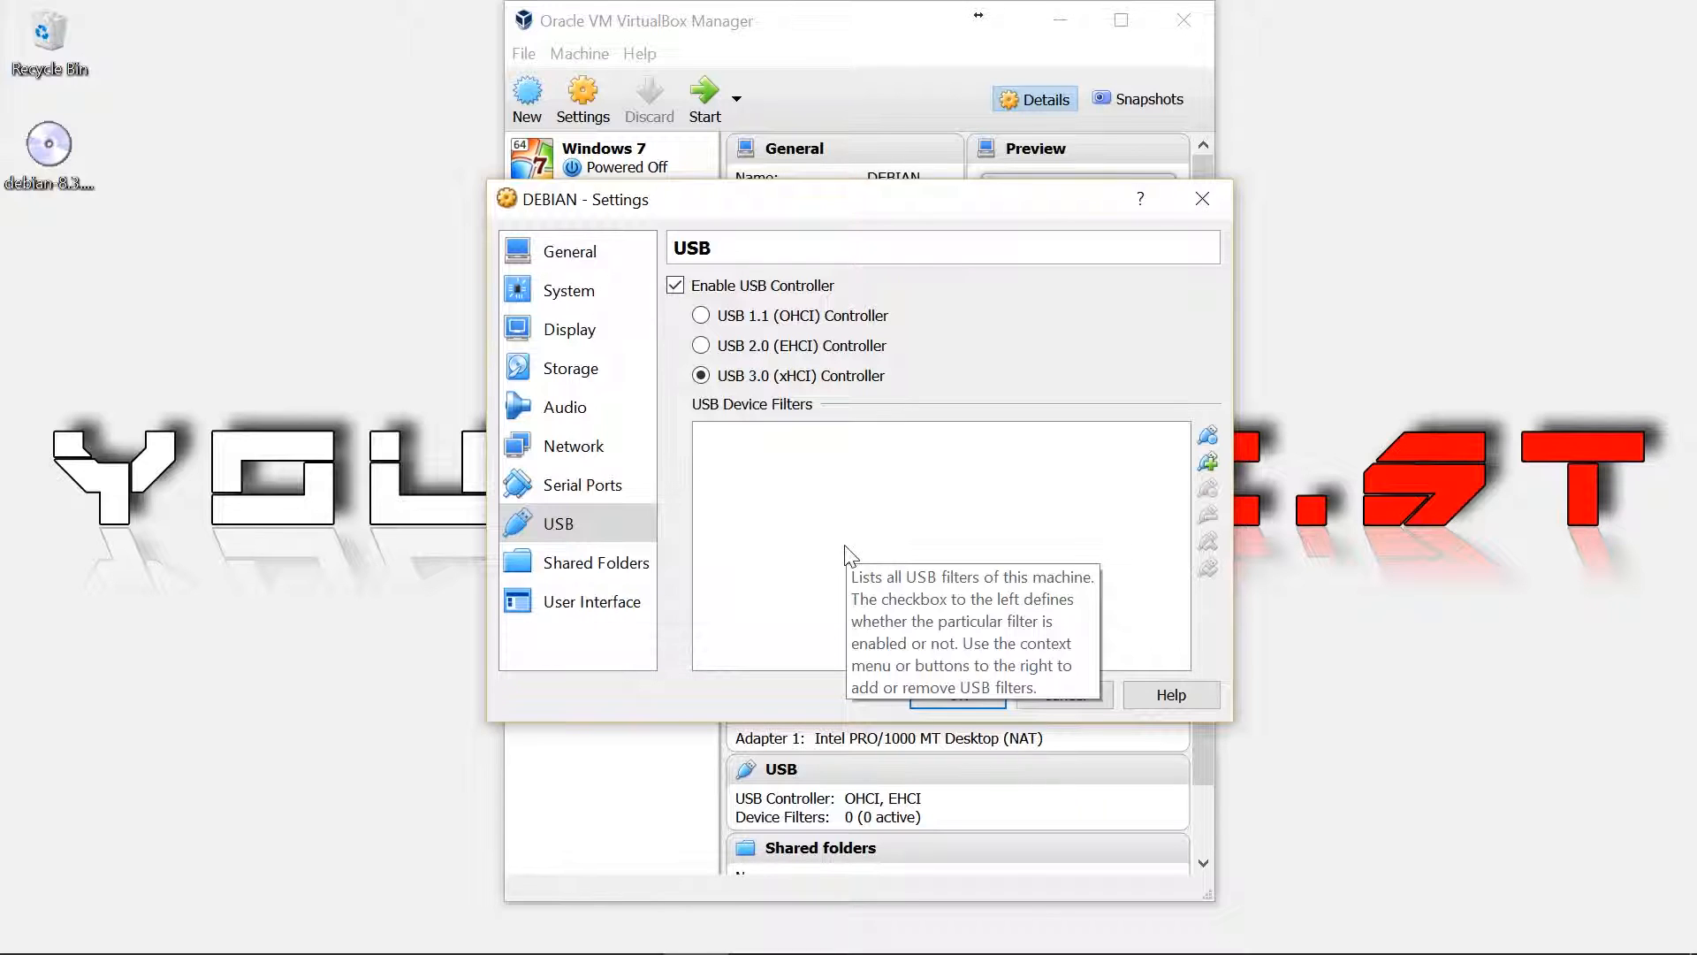
Search Google for VIRTUALBOX and go to the official VirtualBox website
click(762, 928)
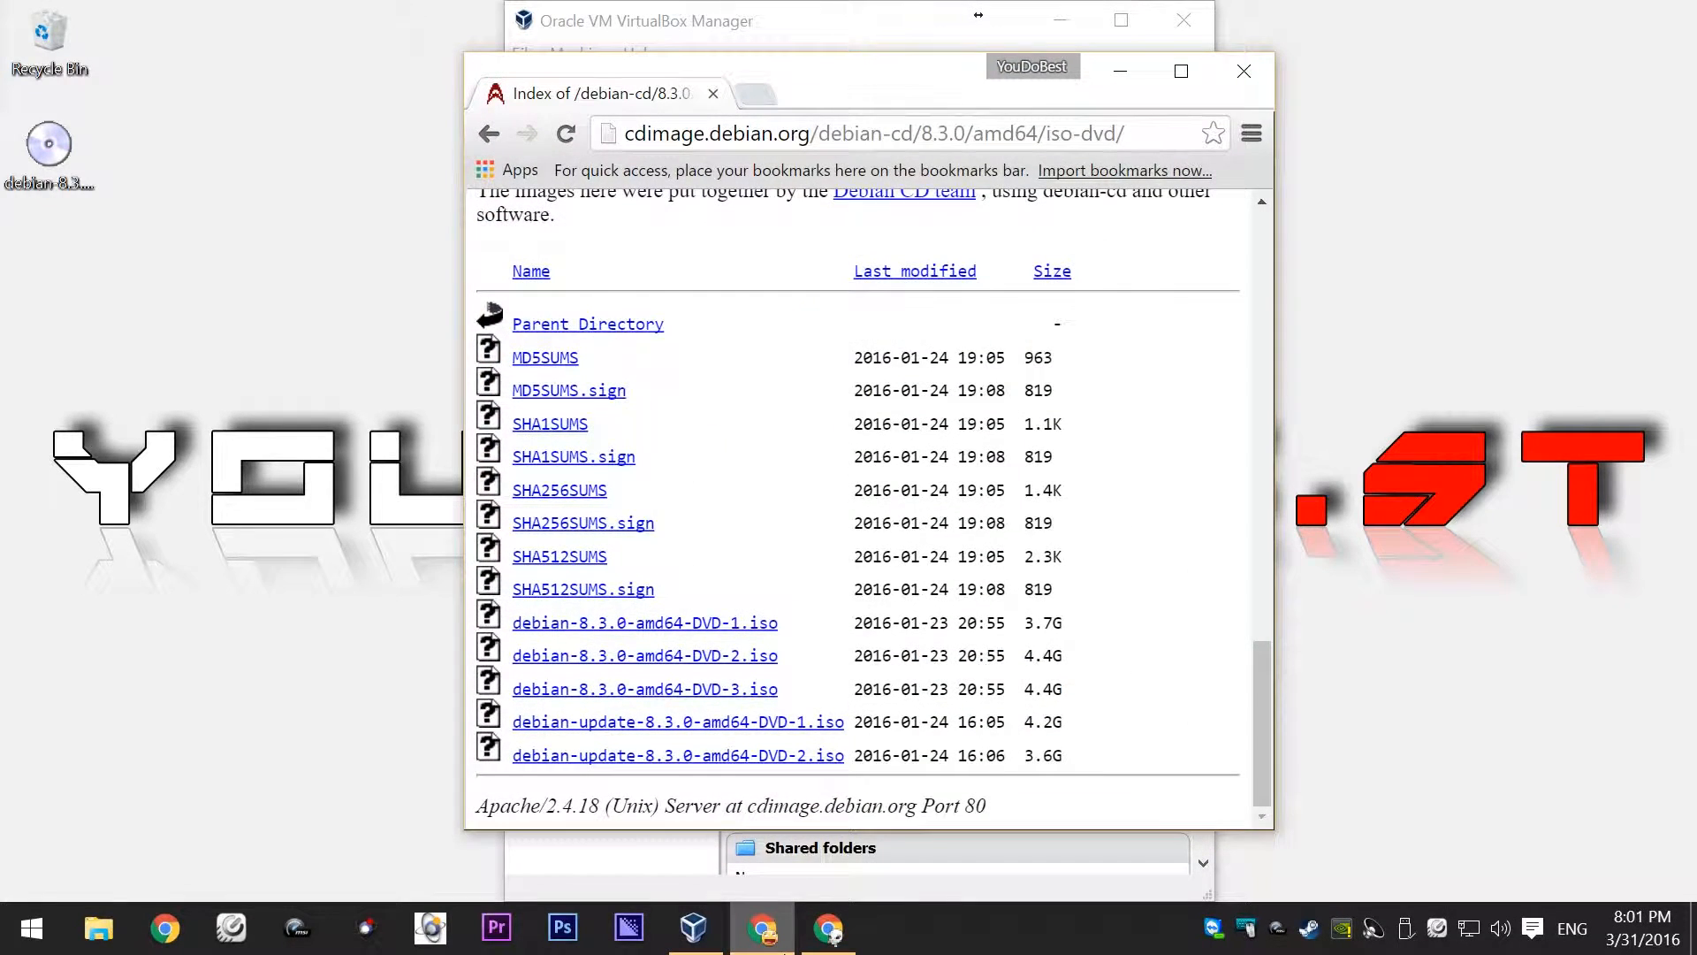
click(821, 135)
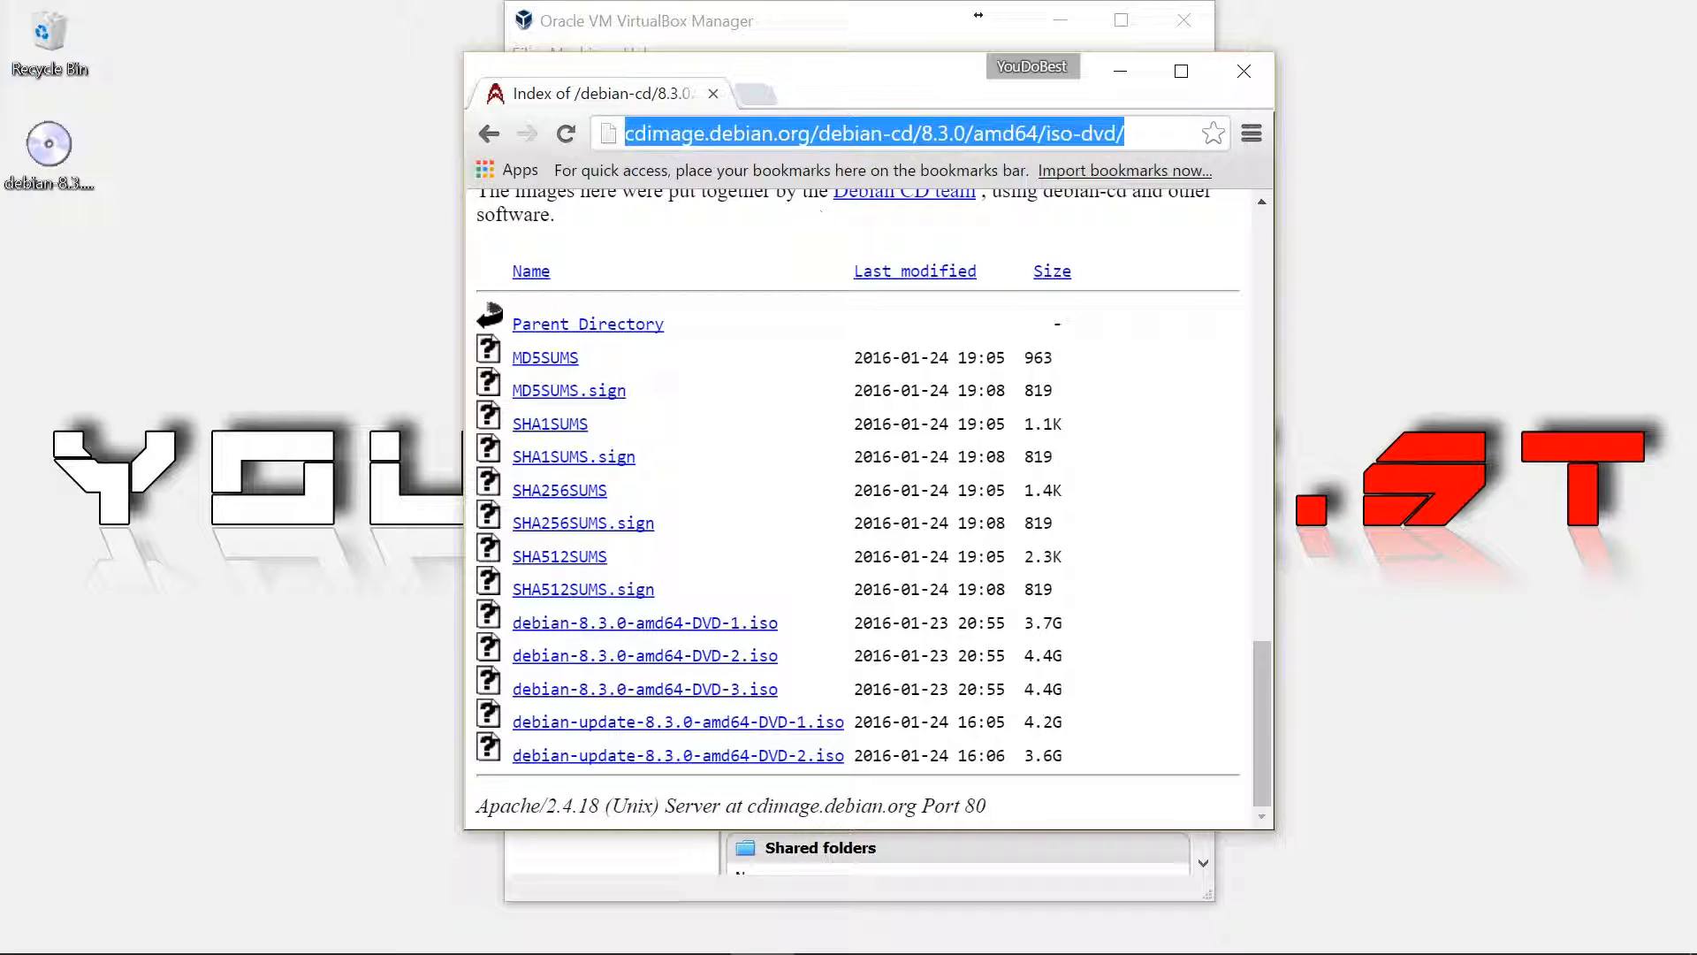
text(VIRTUALBOX)
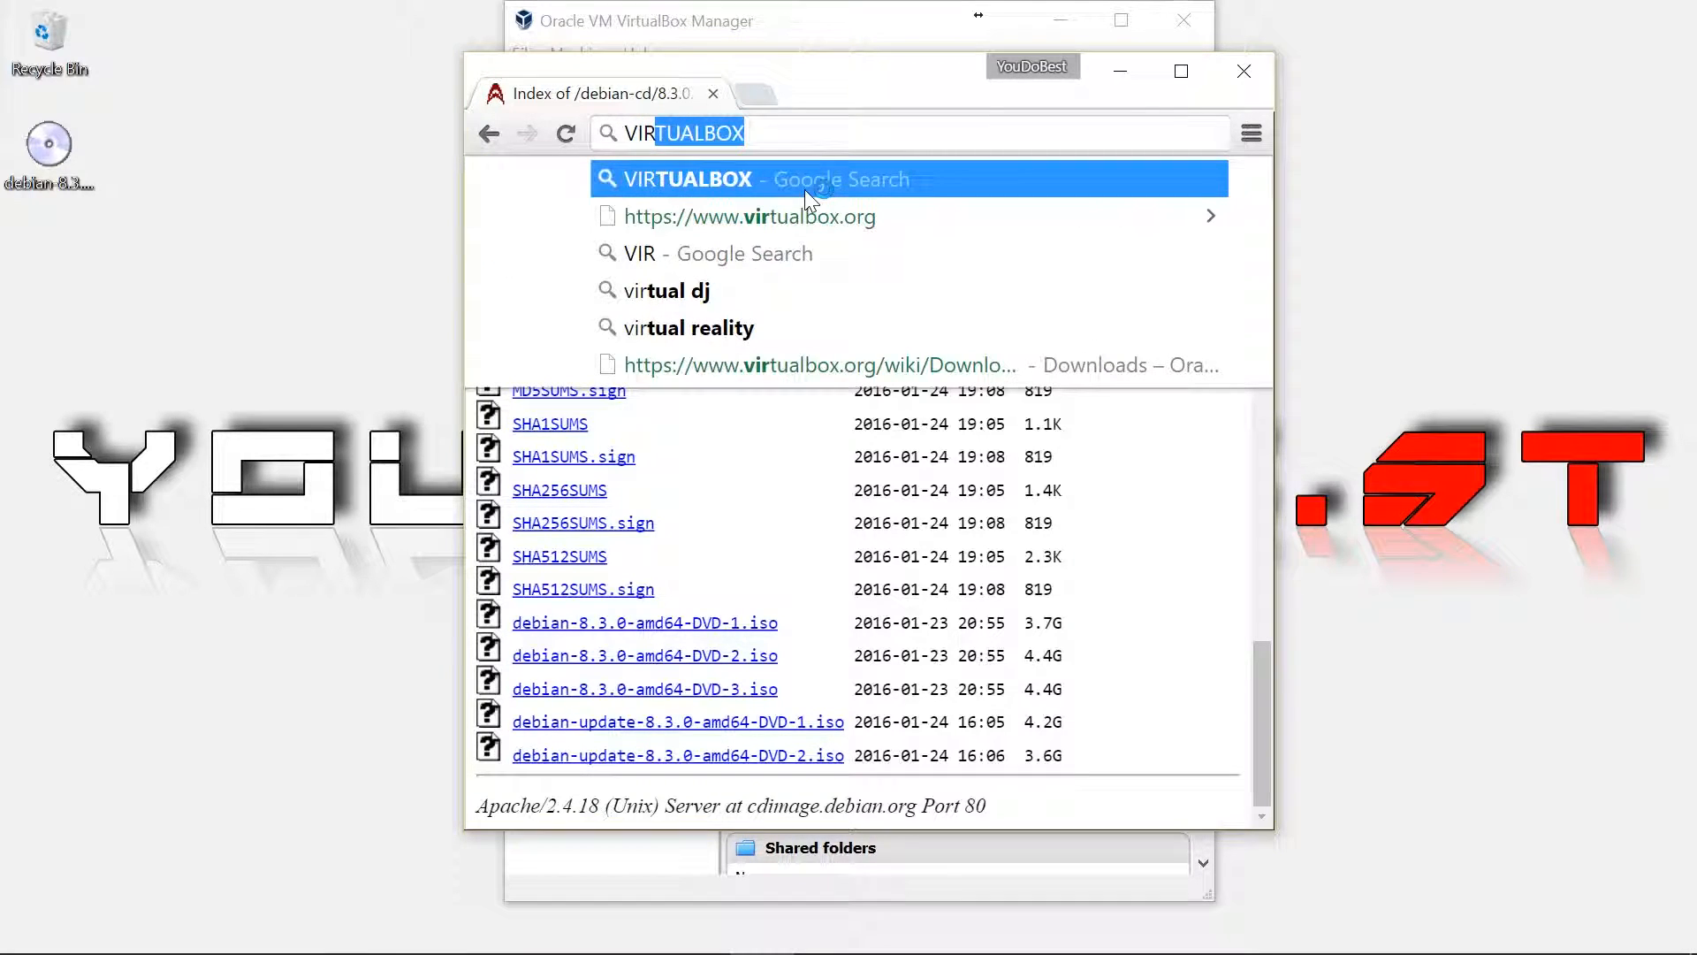
click(808, 196)
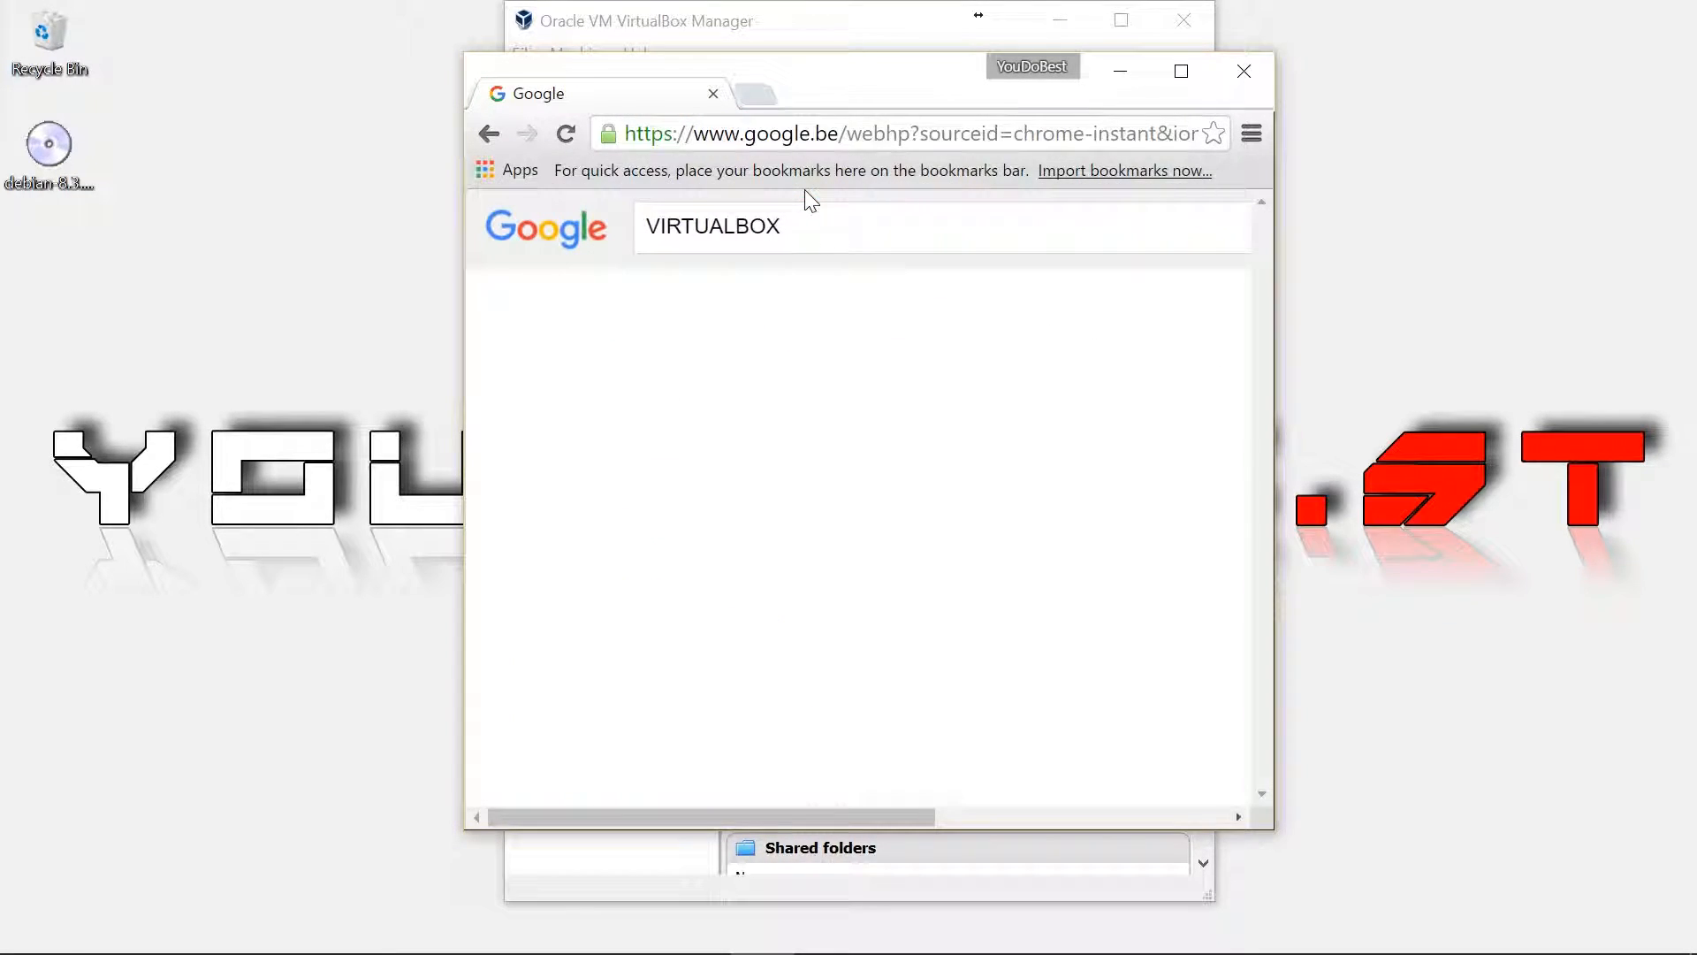
click(797, 426)
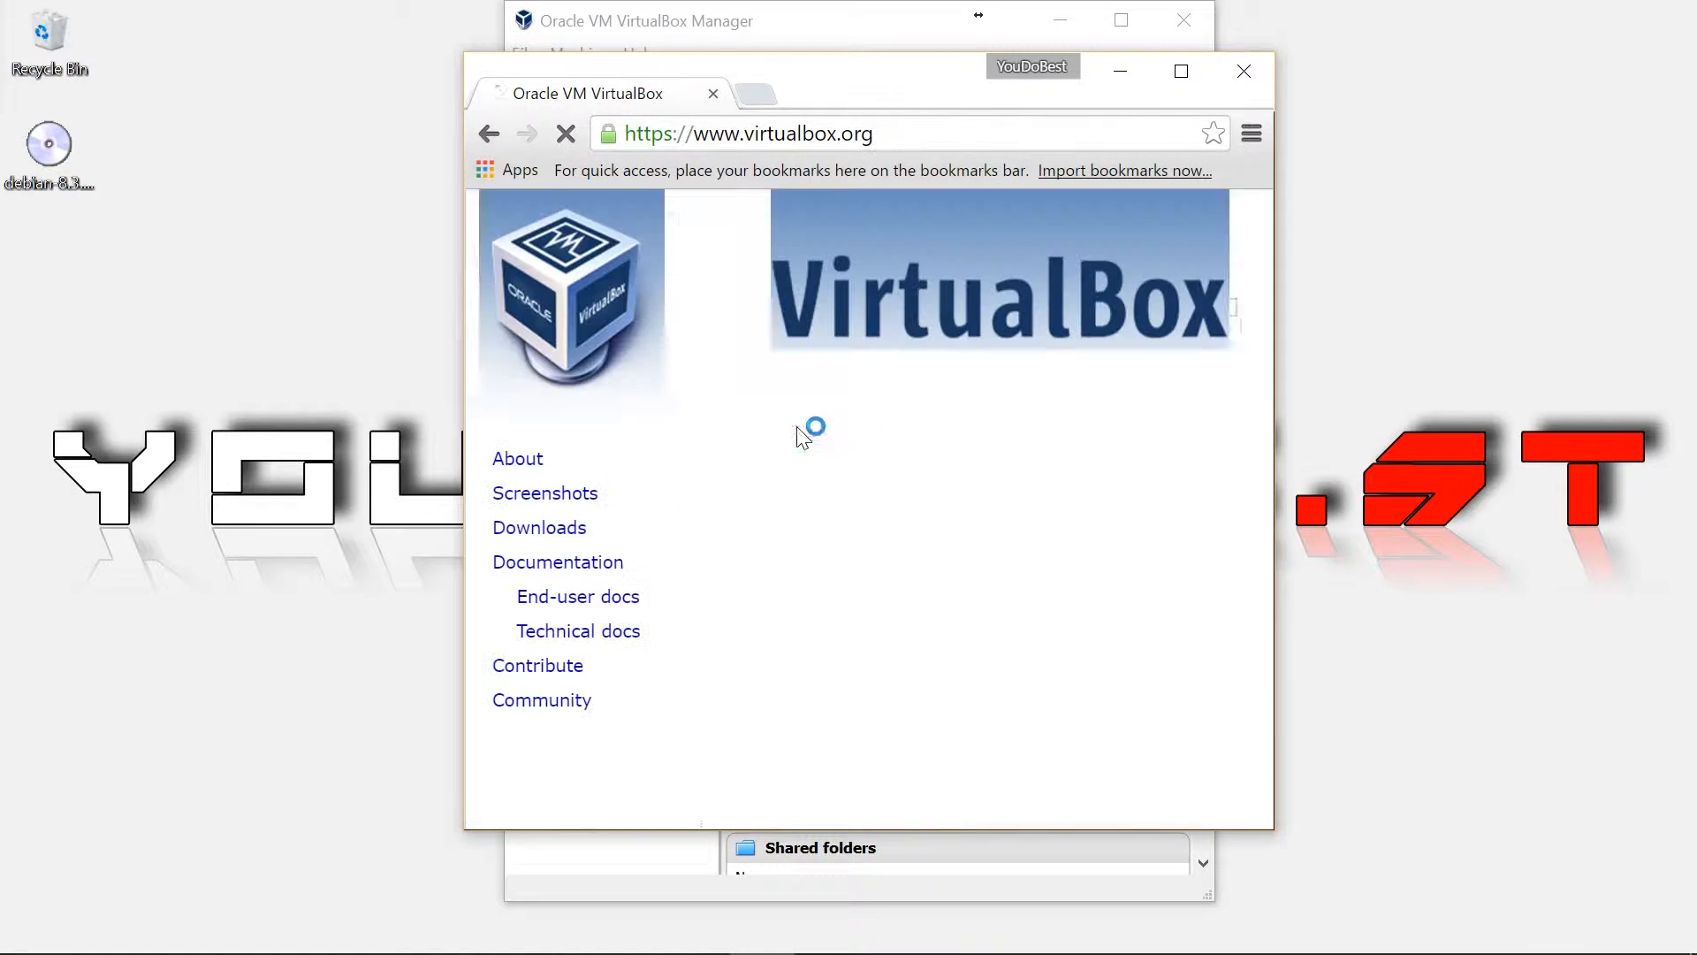
Locate the VirtualBox 5.0.16 Extension Pack on the Downloads page, then minimize Chrome
scroll(932, 411, down, 10)
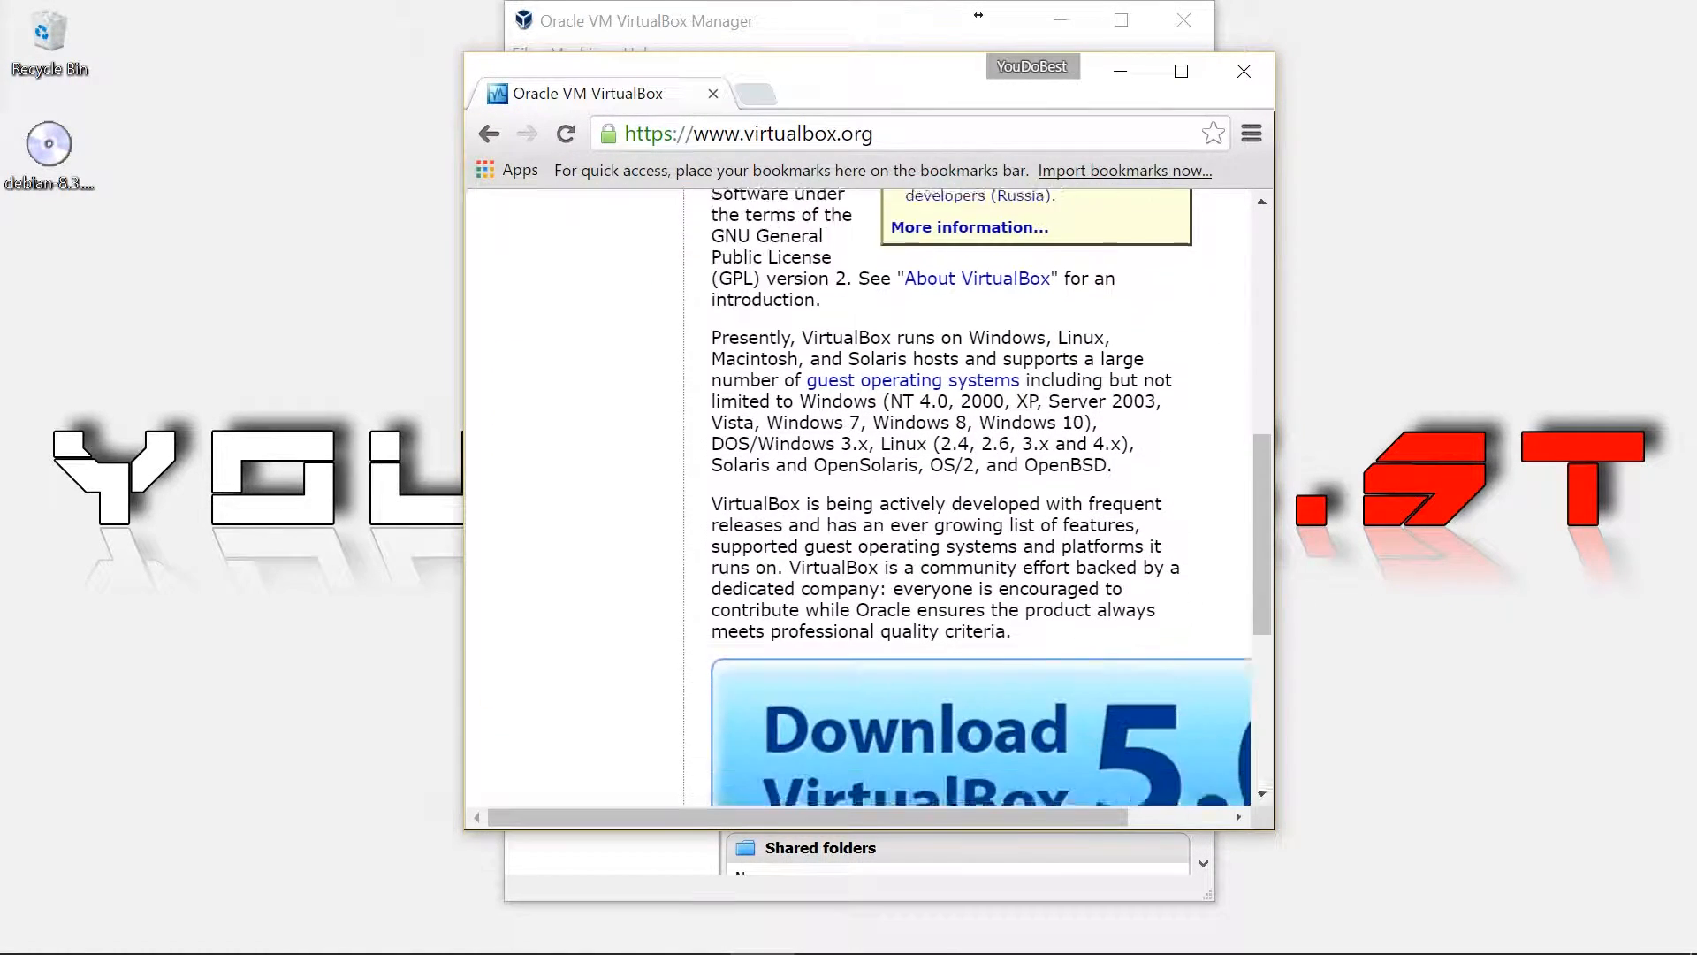
click(963, 405)
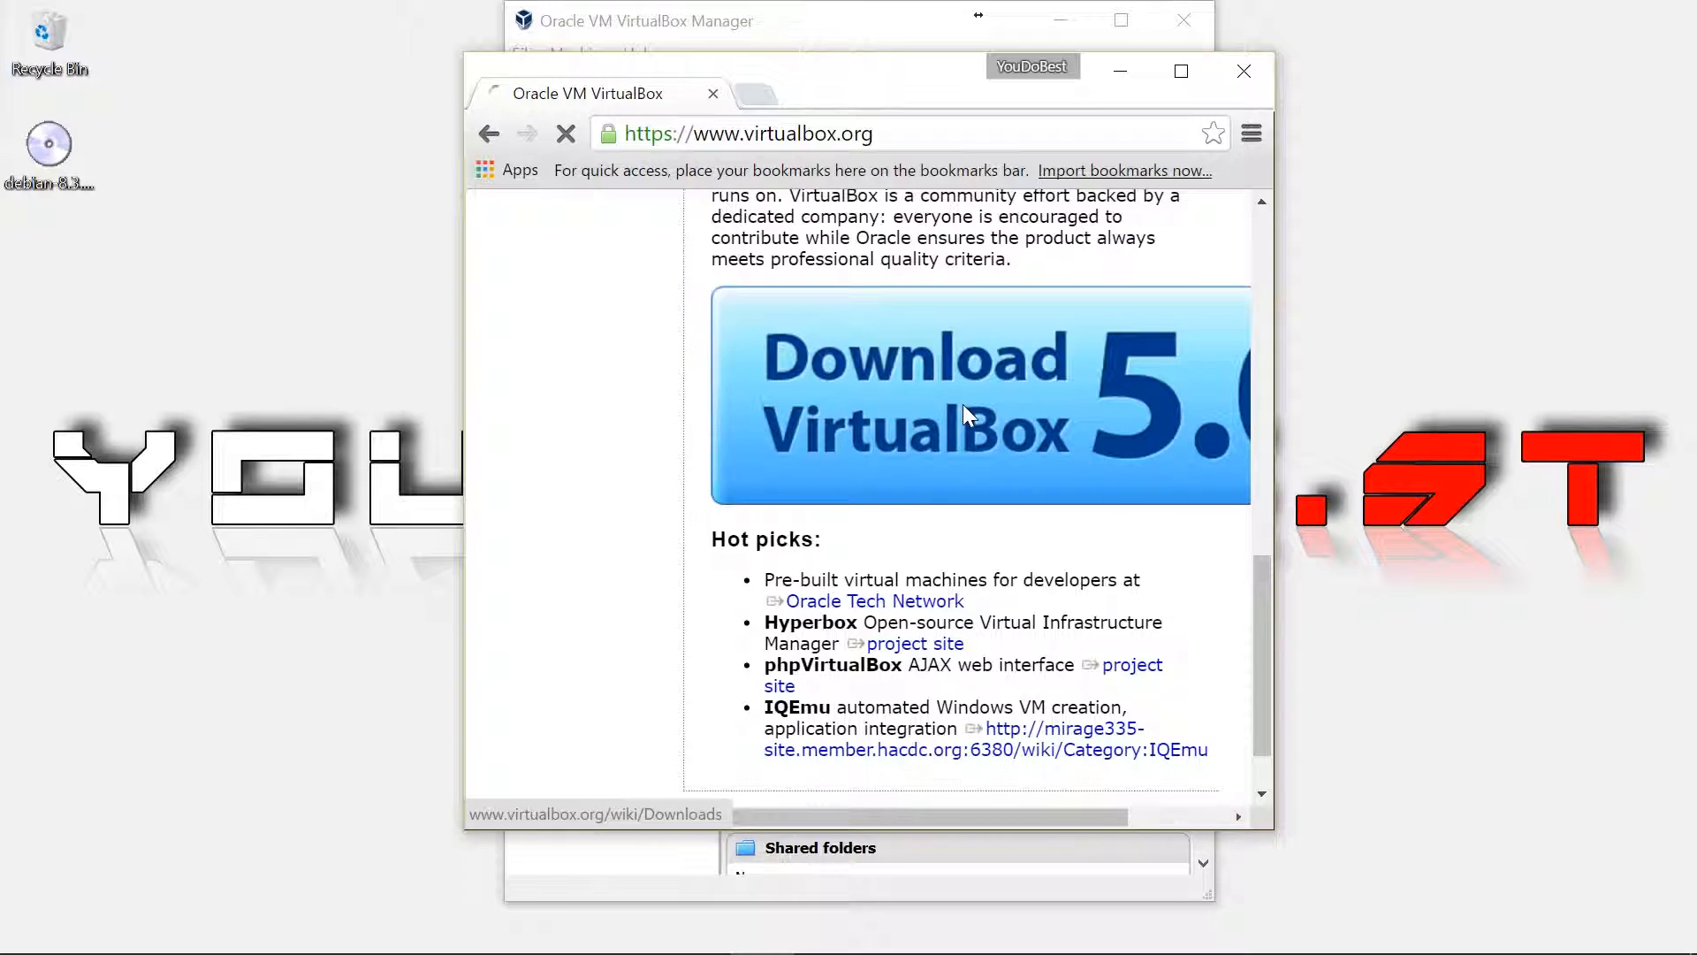
scroll(1038, 495, down, 5)
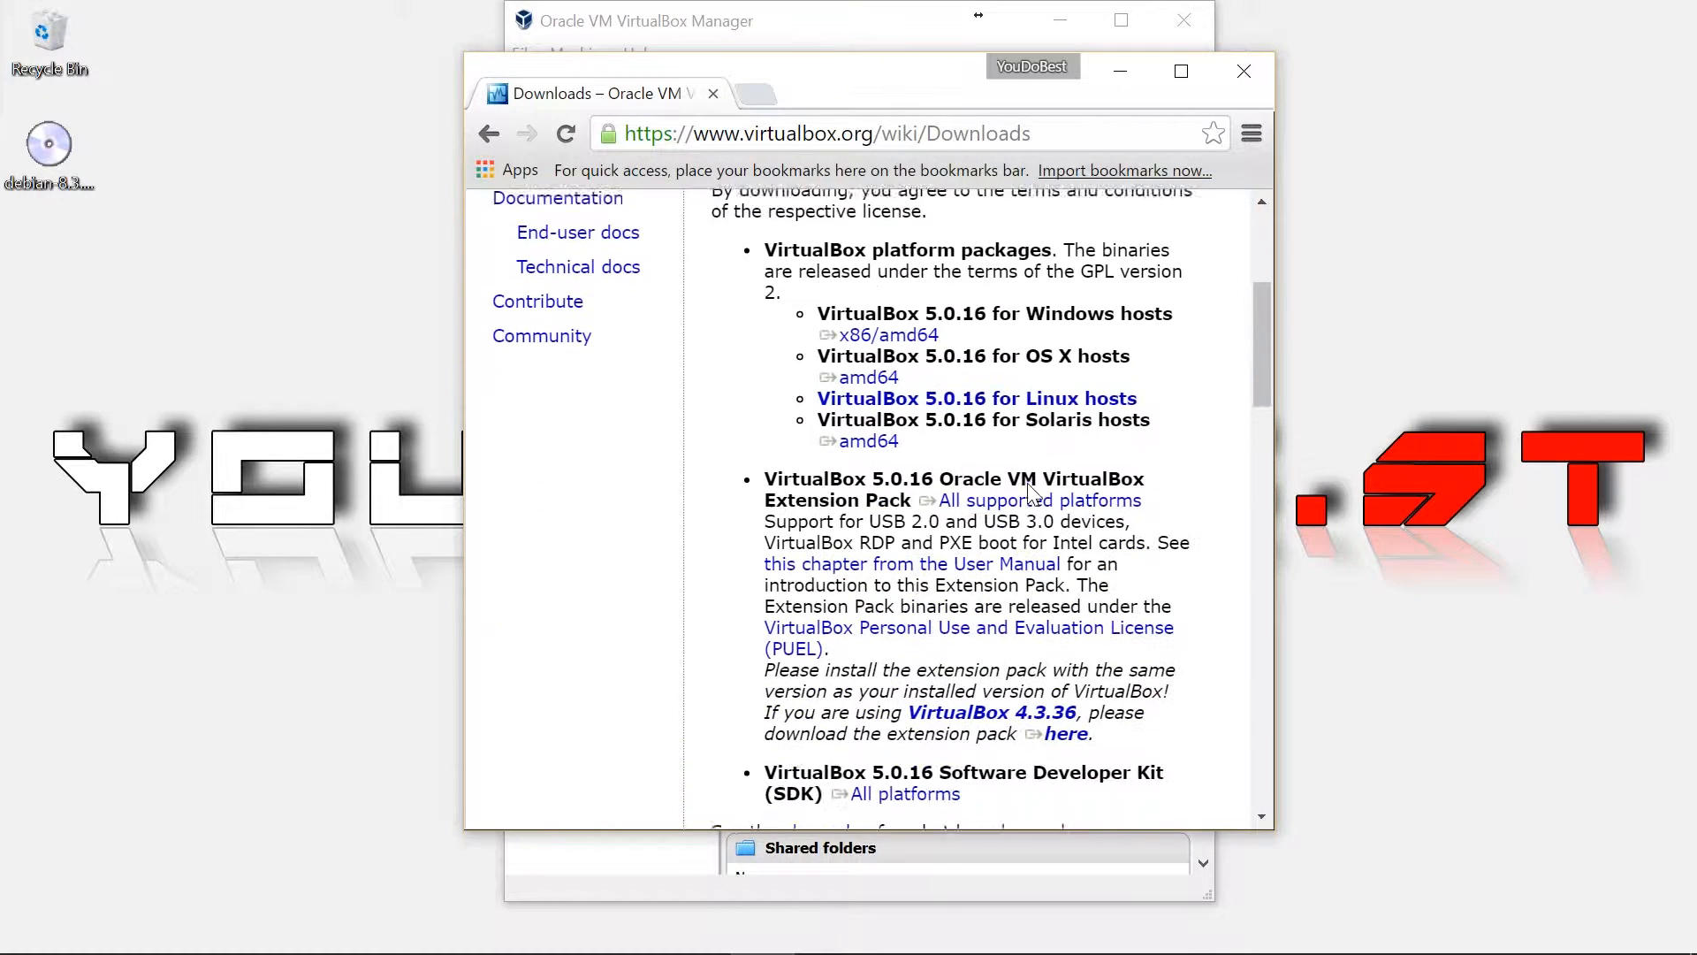
drag(853, 445, 1013, 478)
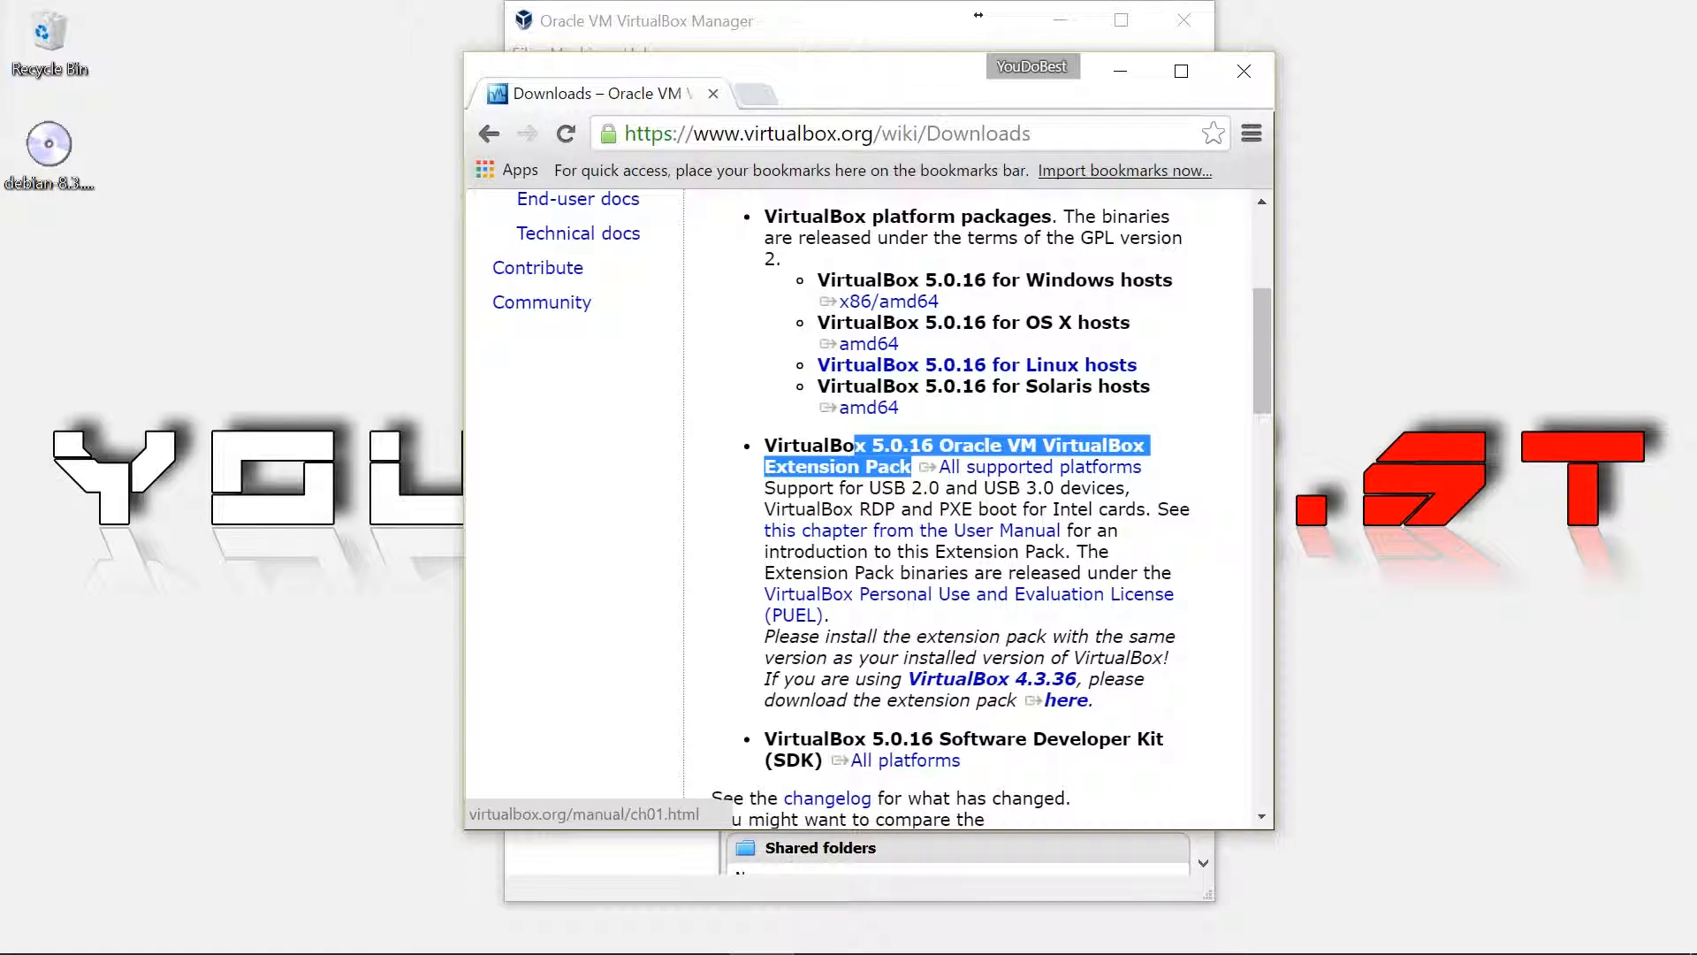
click(1120, 71)
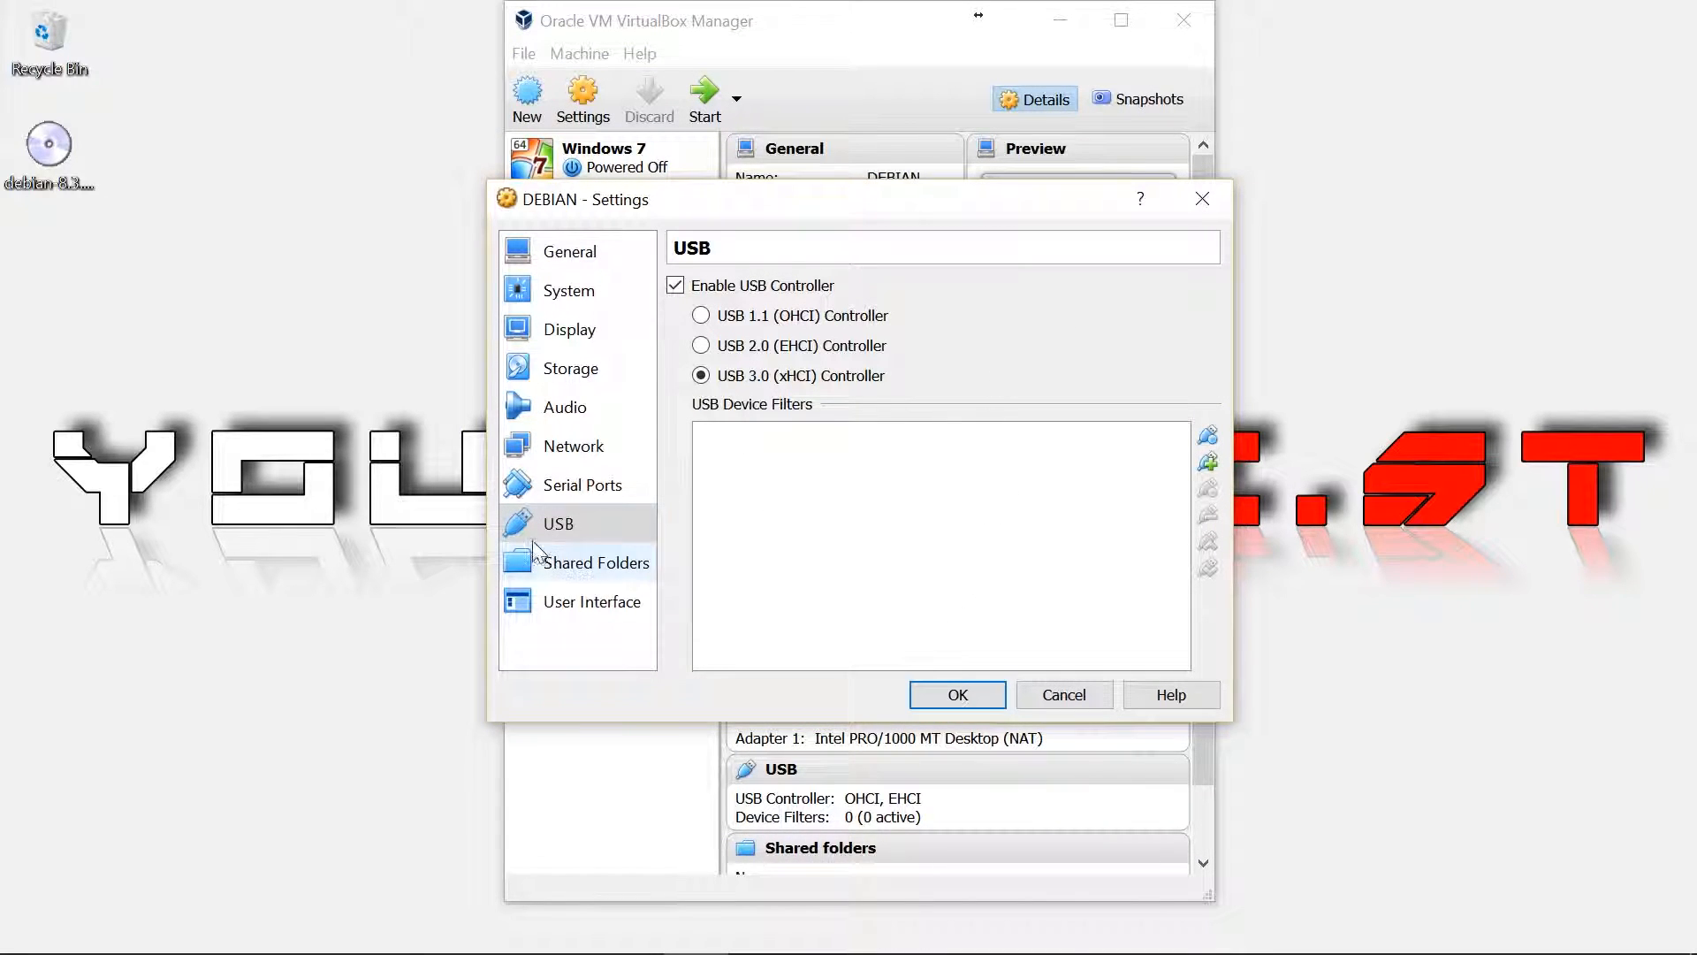
Uncheck Floppy in the Motherboard boot order, leaving Optical then Hard Disk, and save with OK
click(573, 289)
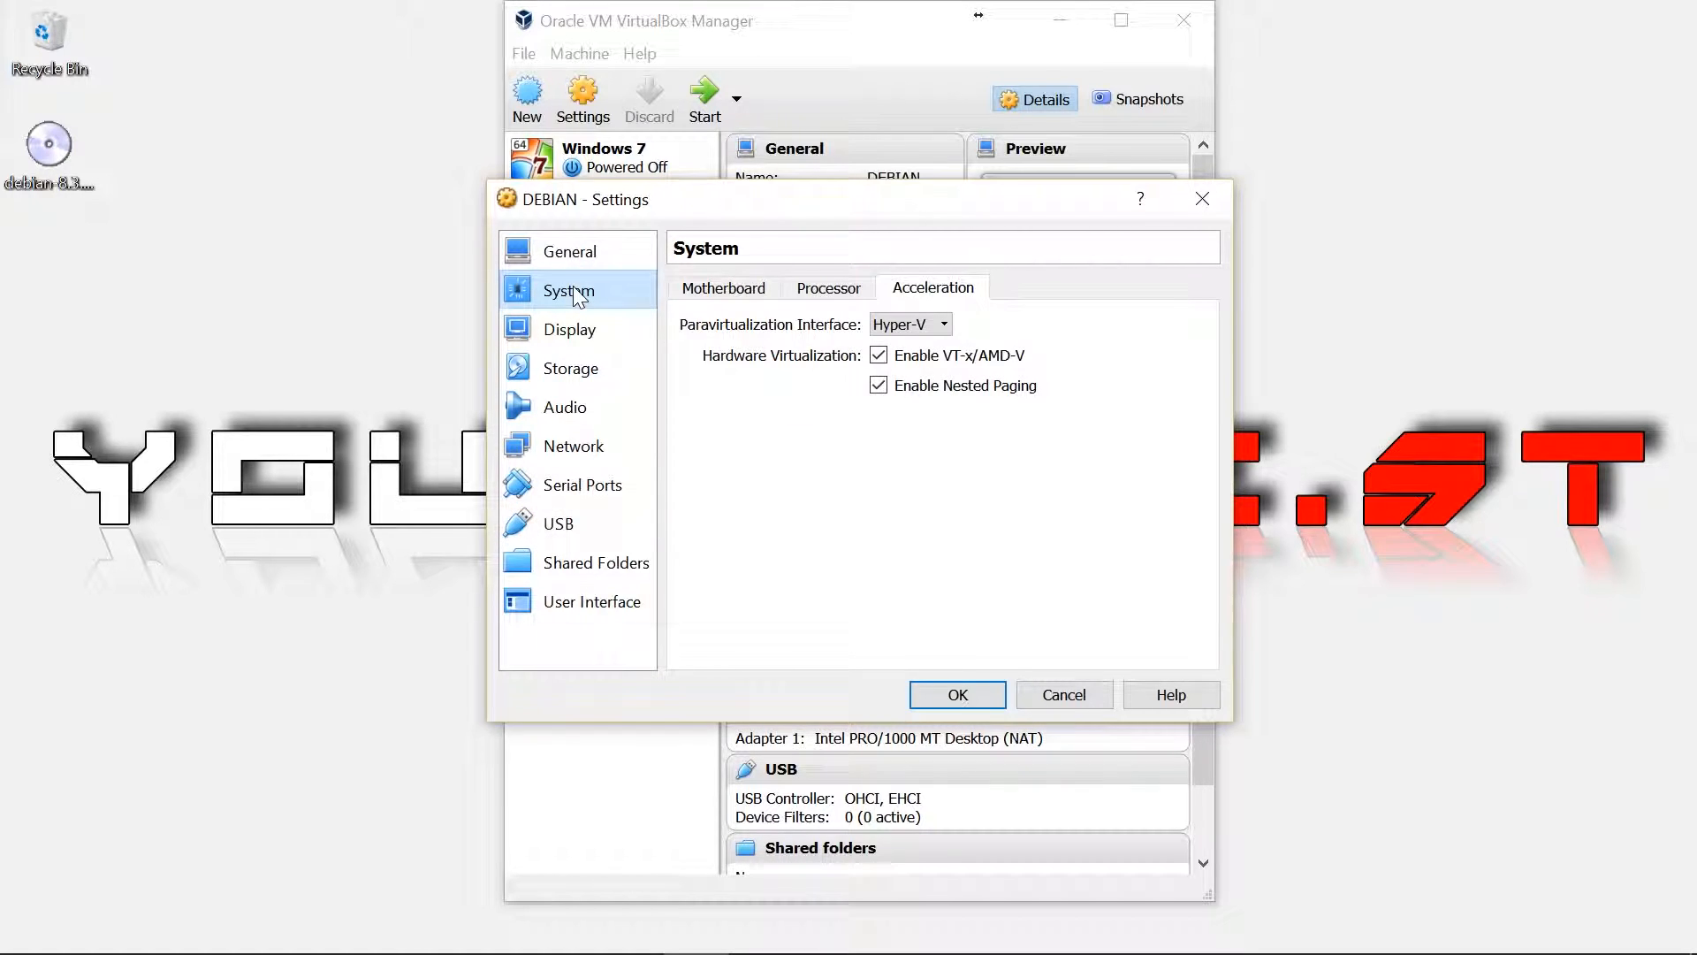
click(681, 293)
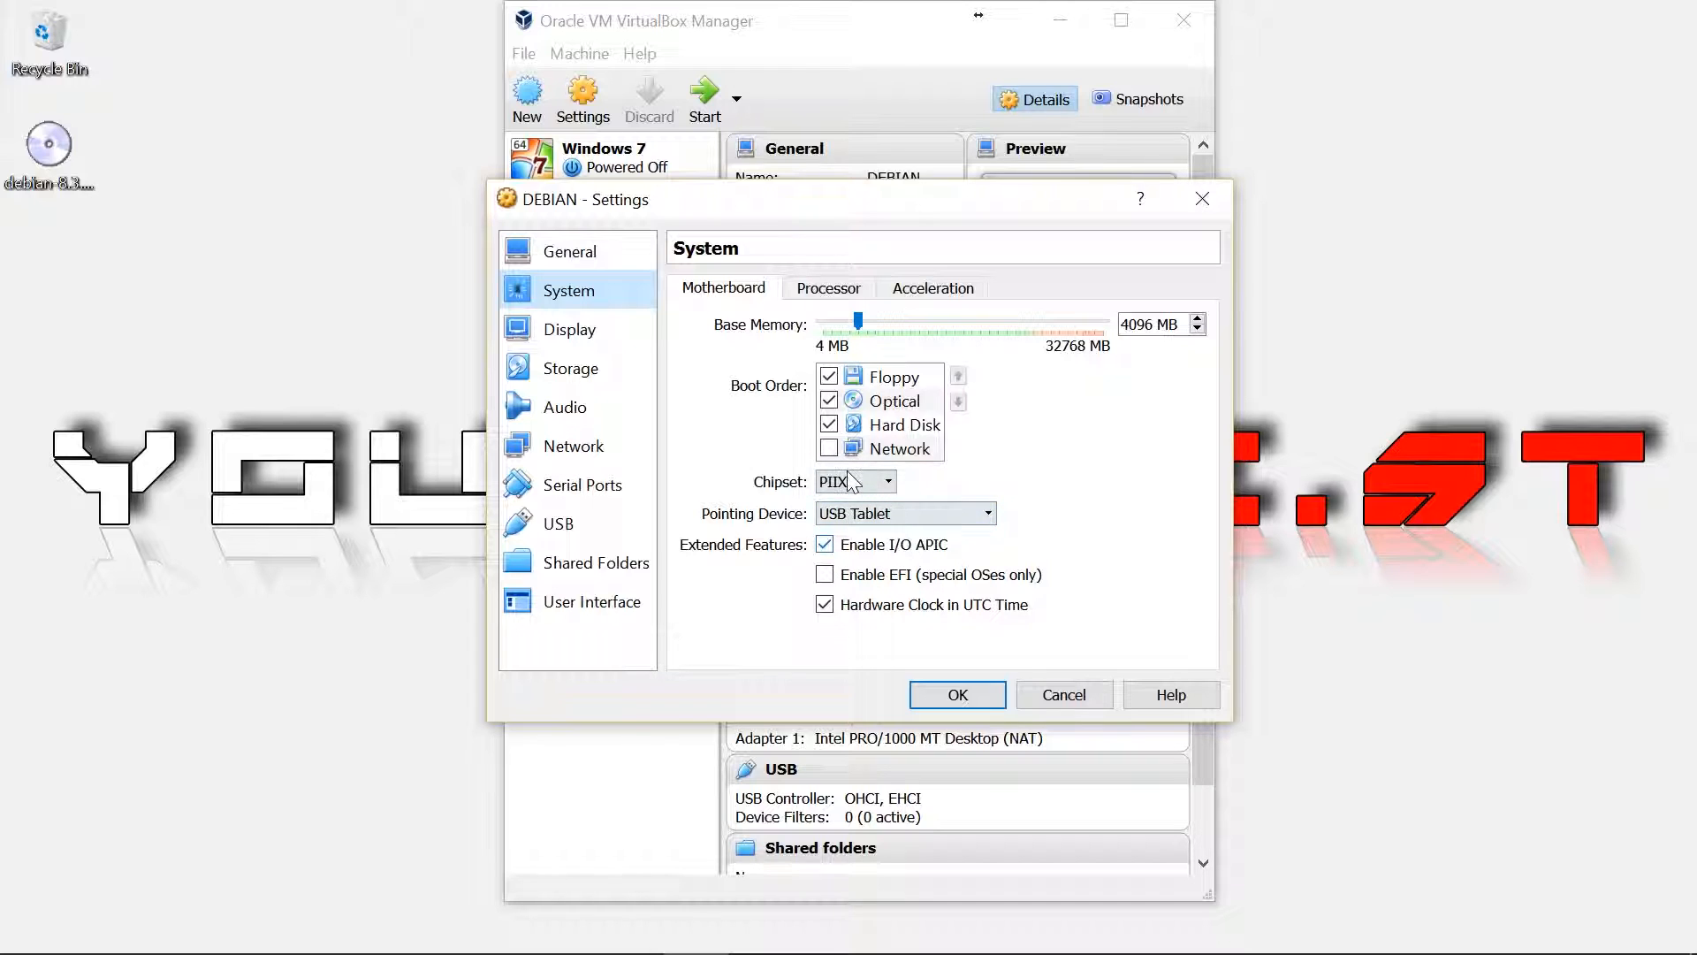
click(829, 378)
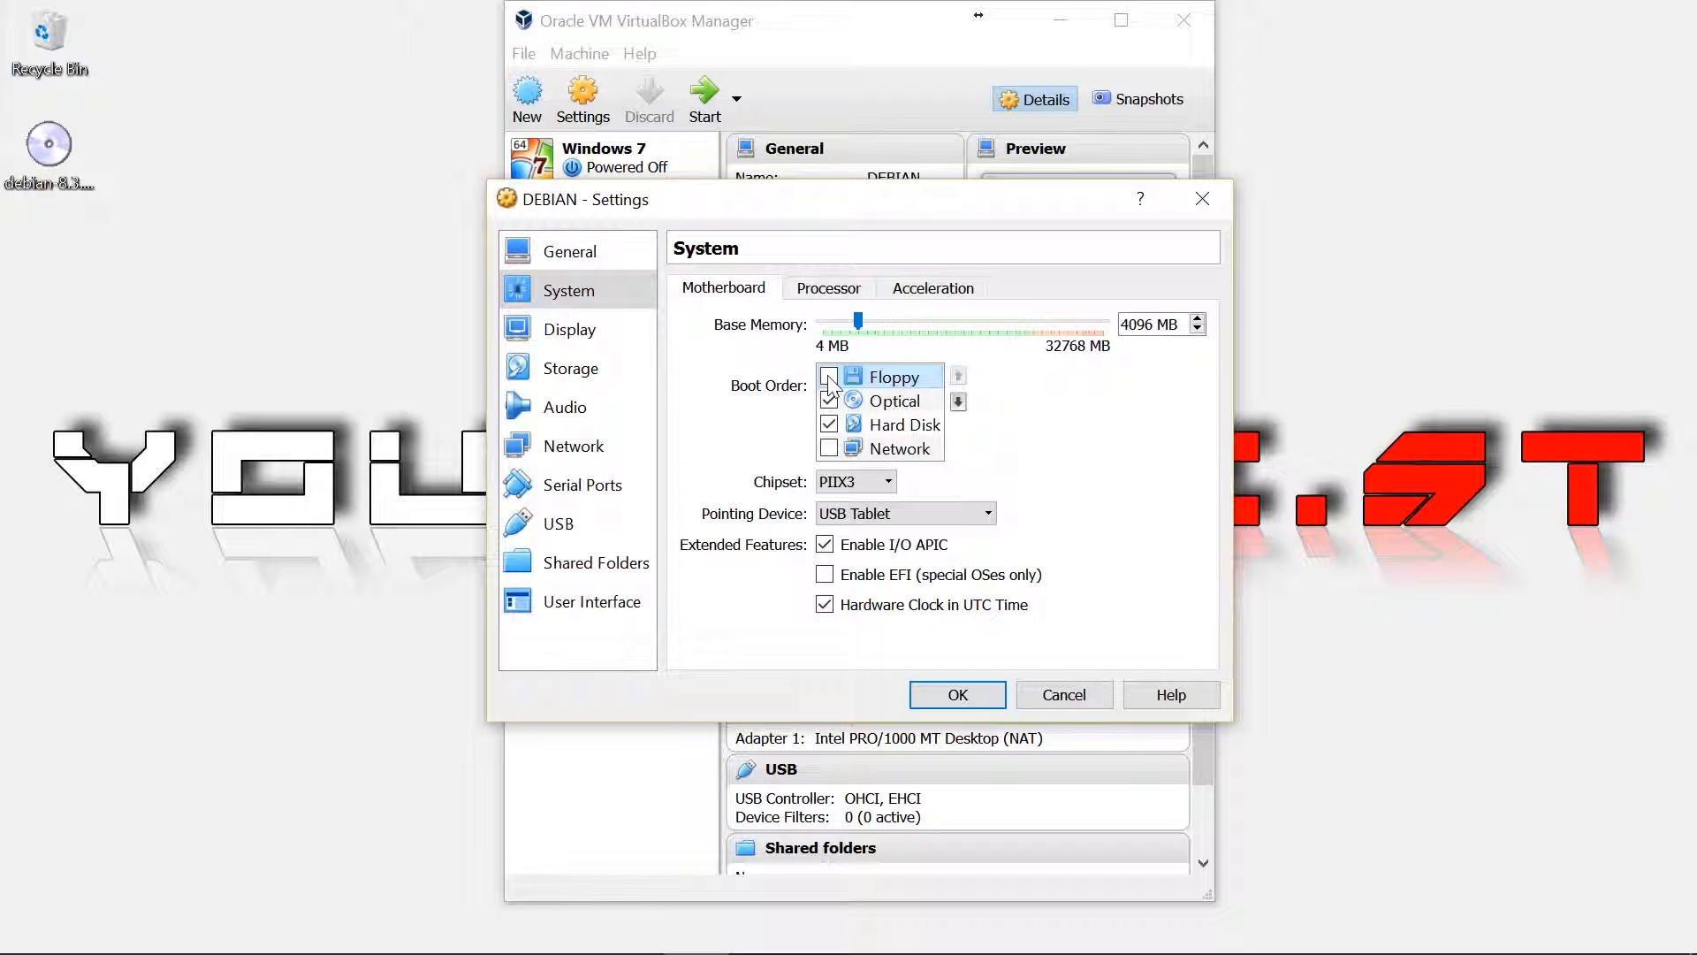
click(963, 696)
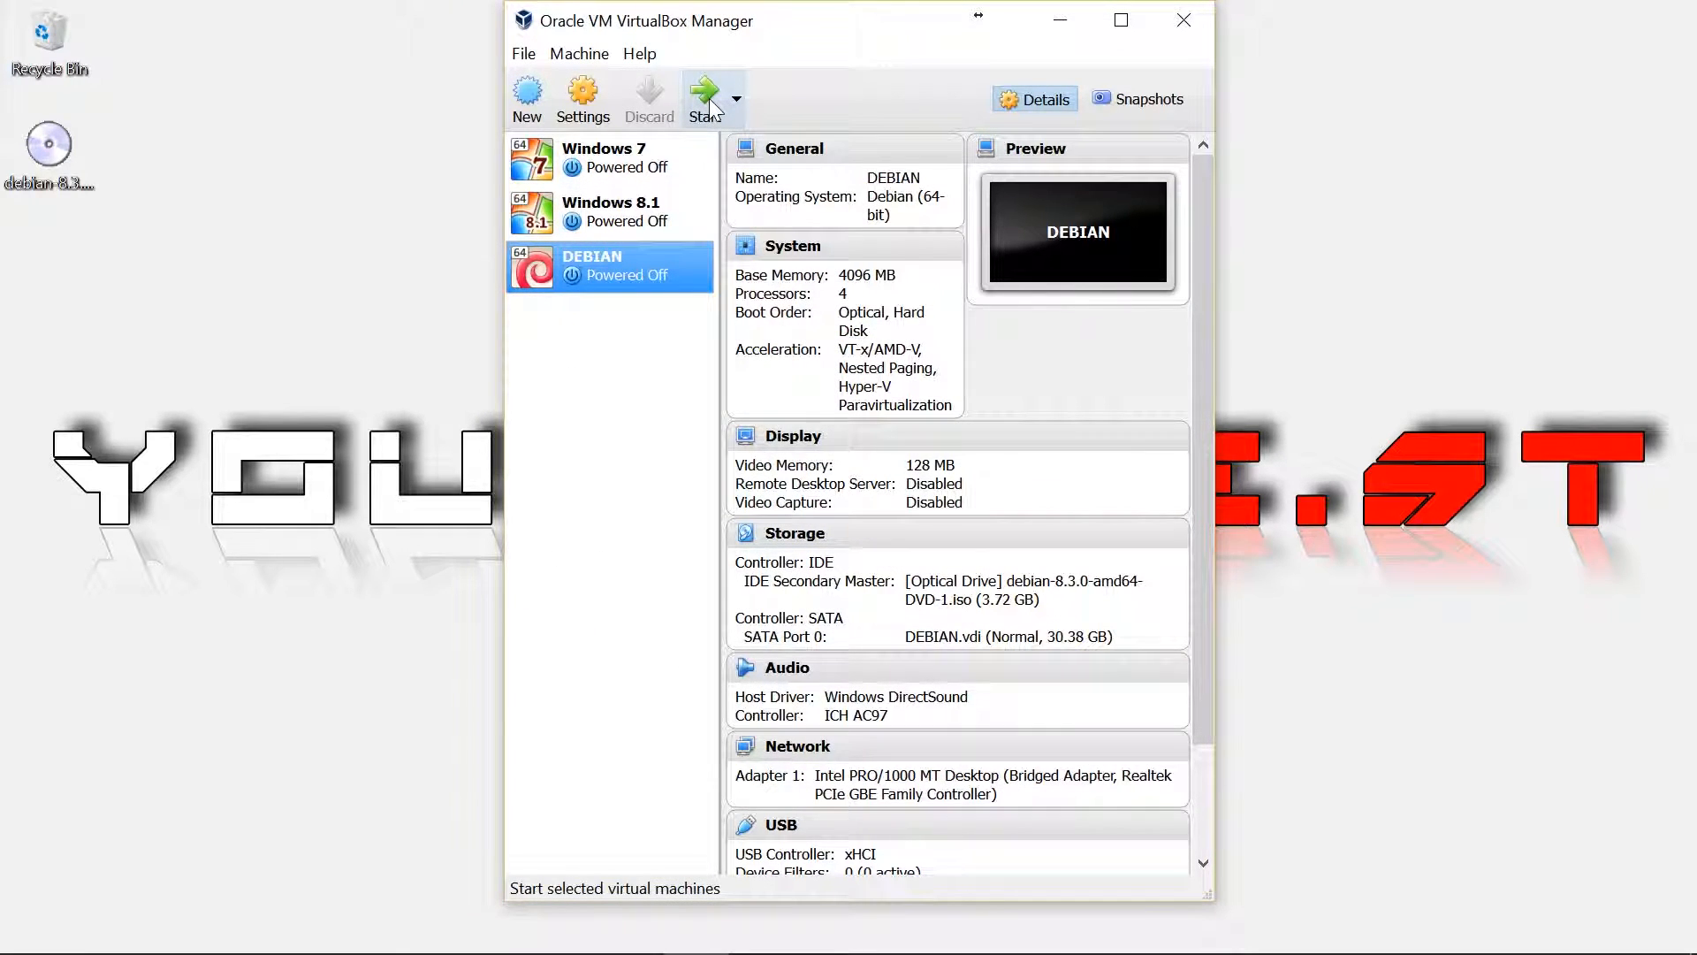
Start the DEBIAN VM and boot the installer's Graphical install entry
click(708, 98)
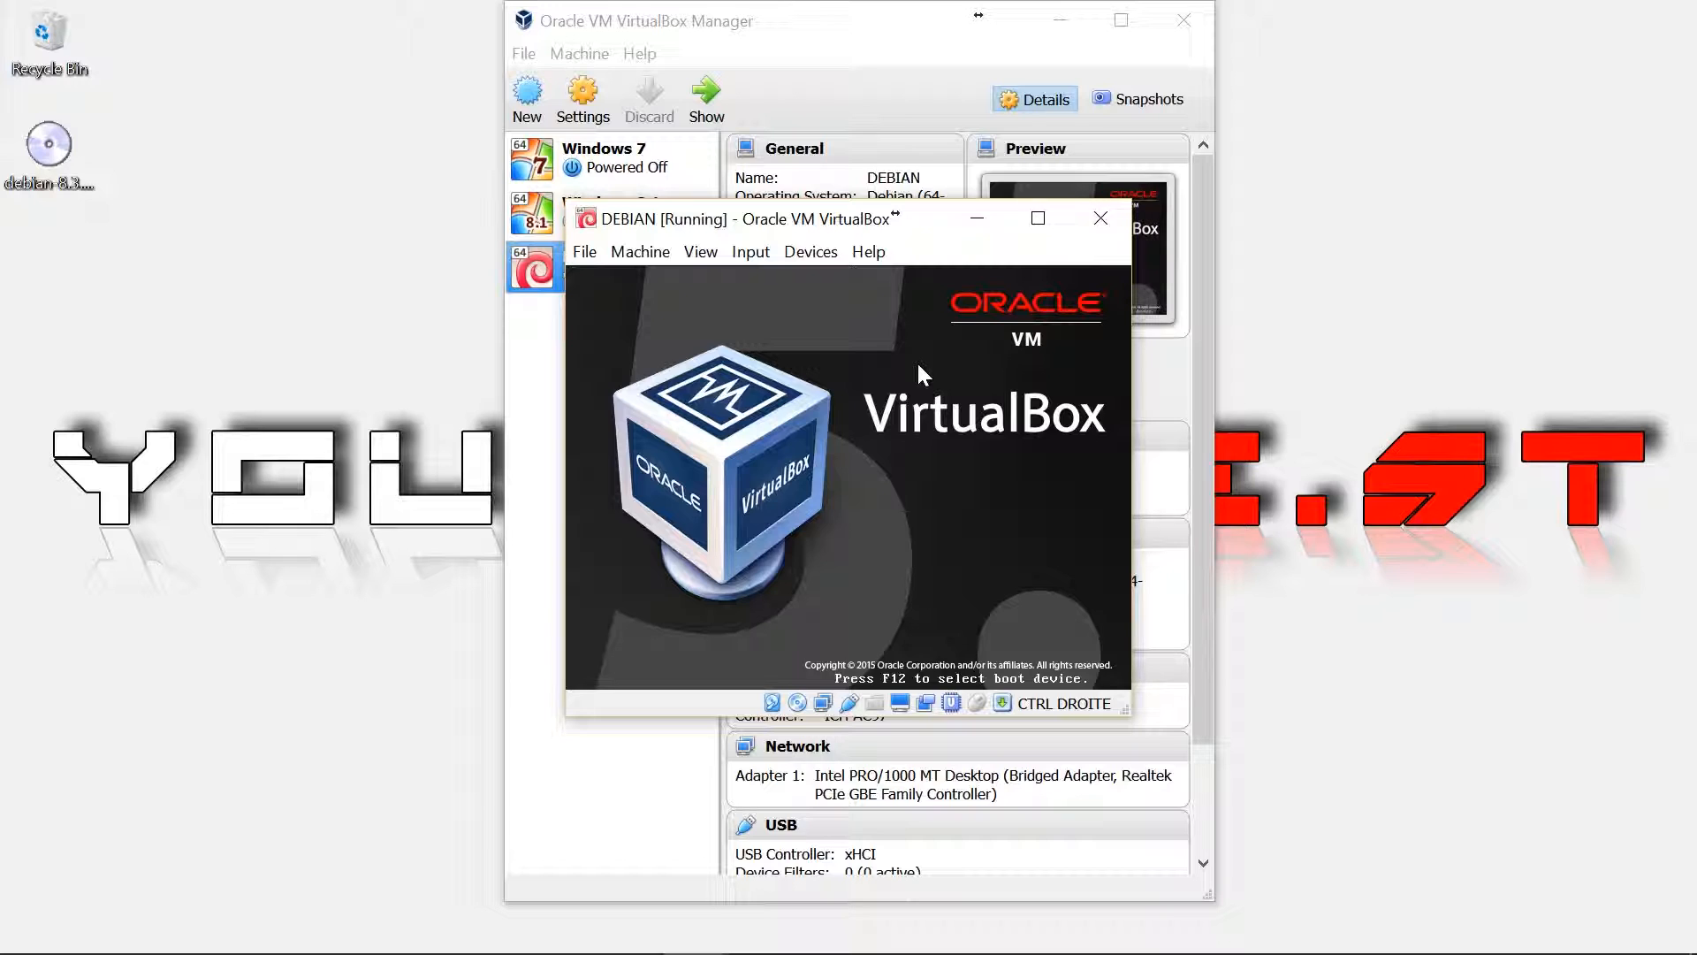
key(Down)
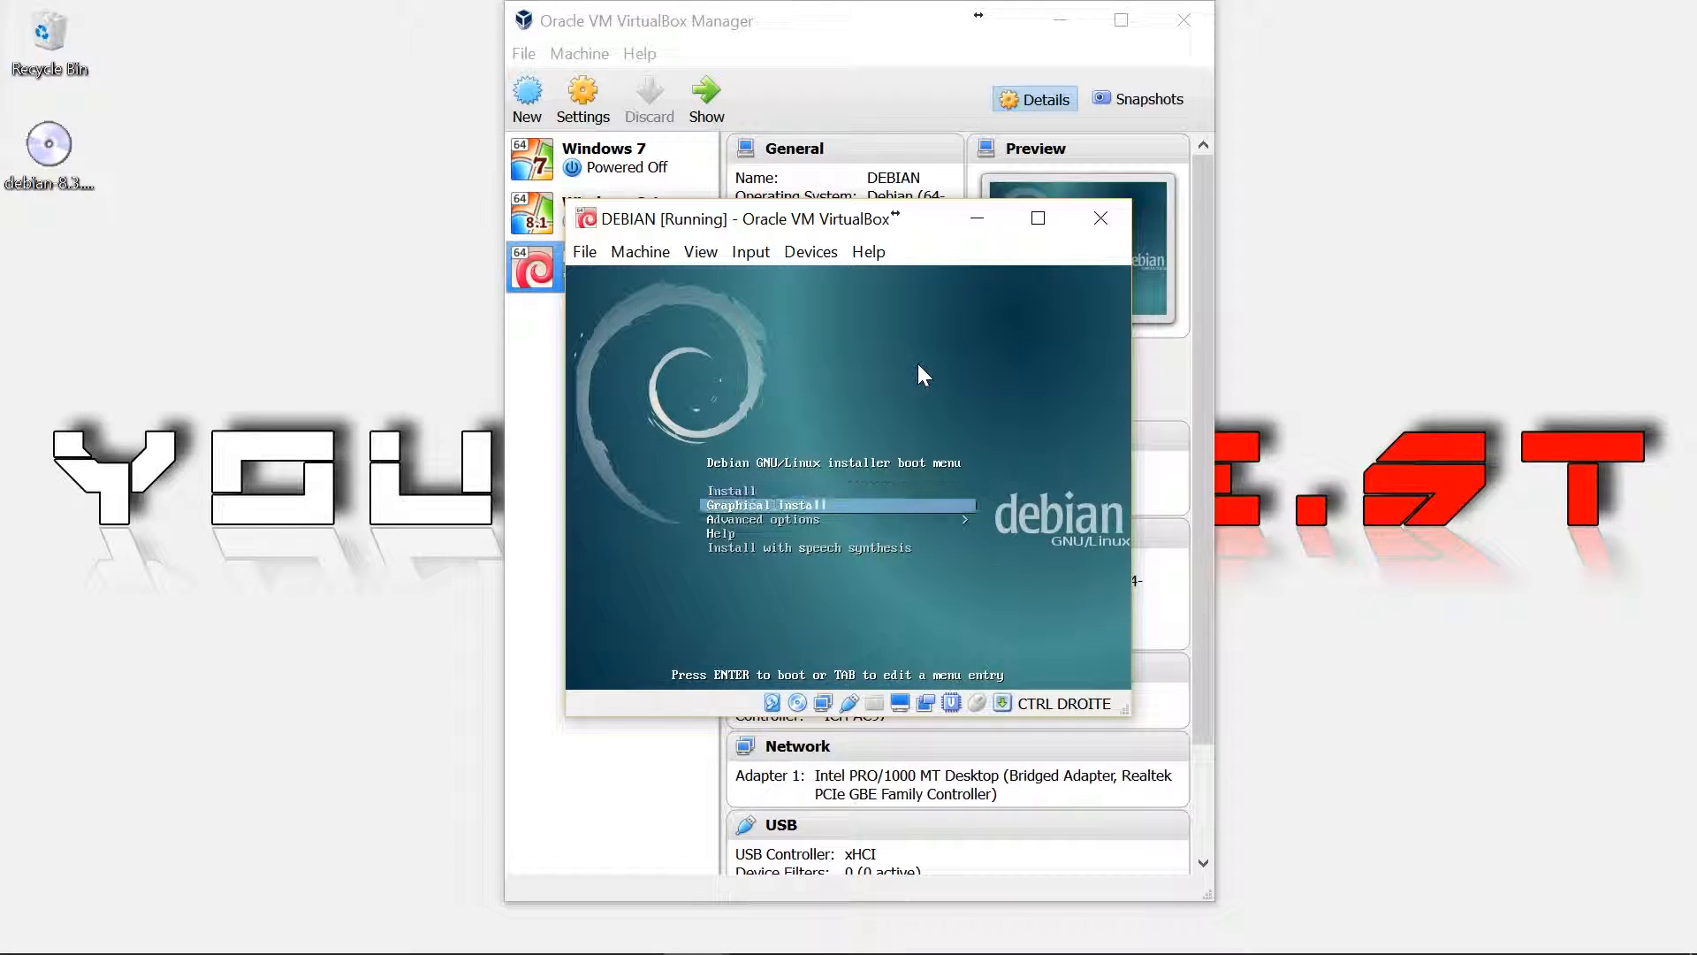
key(Up)
key(Down)
key(Return)
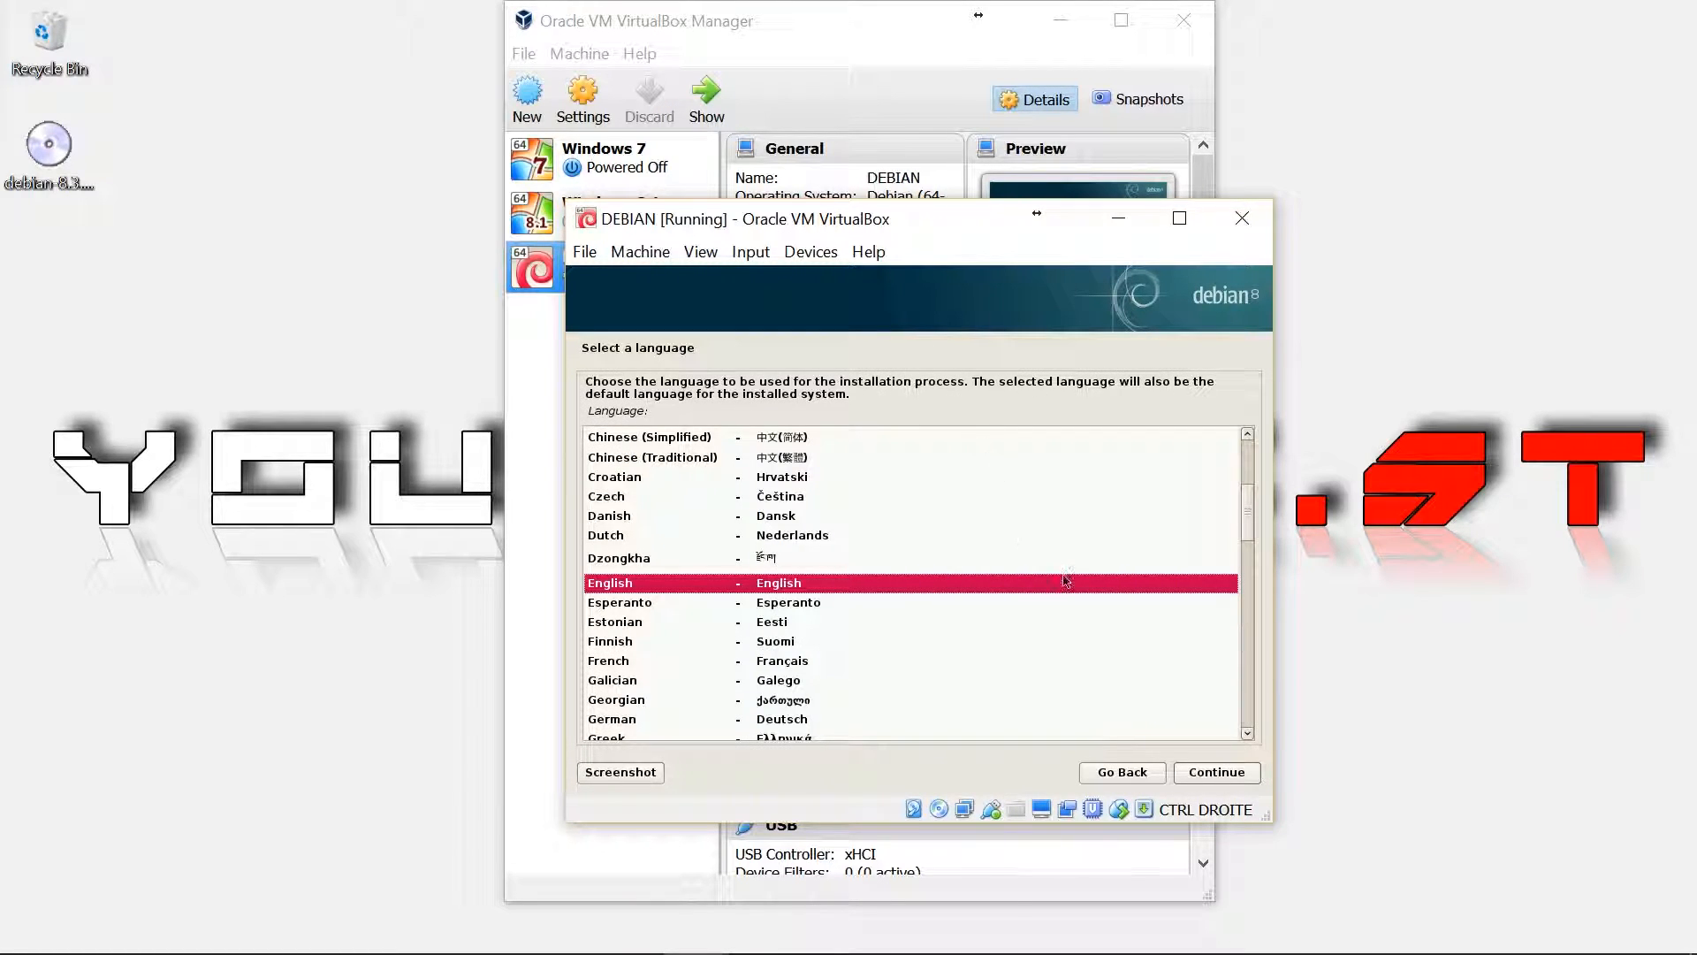
Accept English and United States, then choose Dutch as the keymap
click(1204, 781)
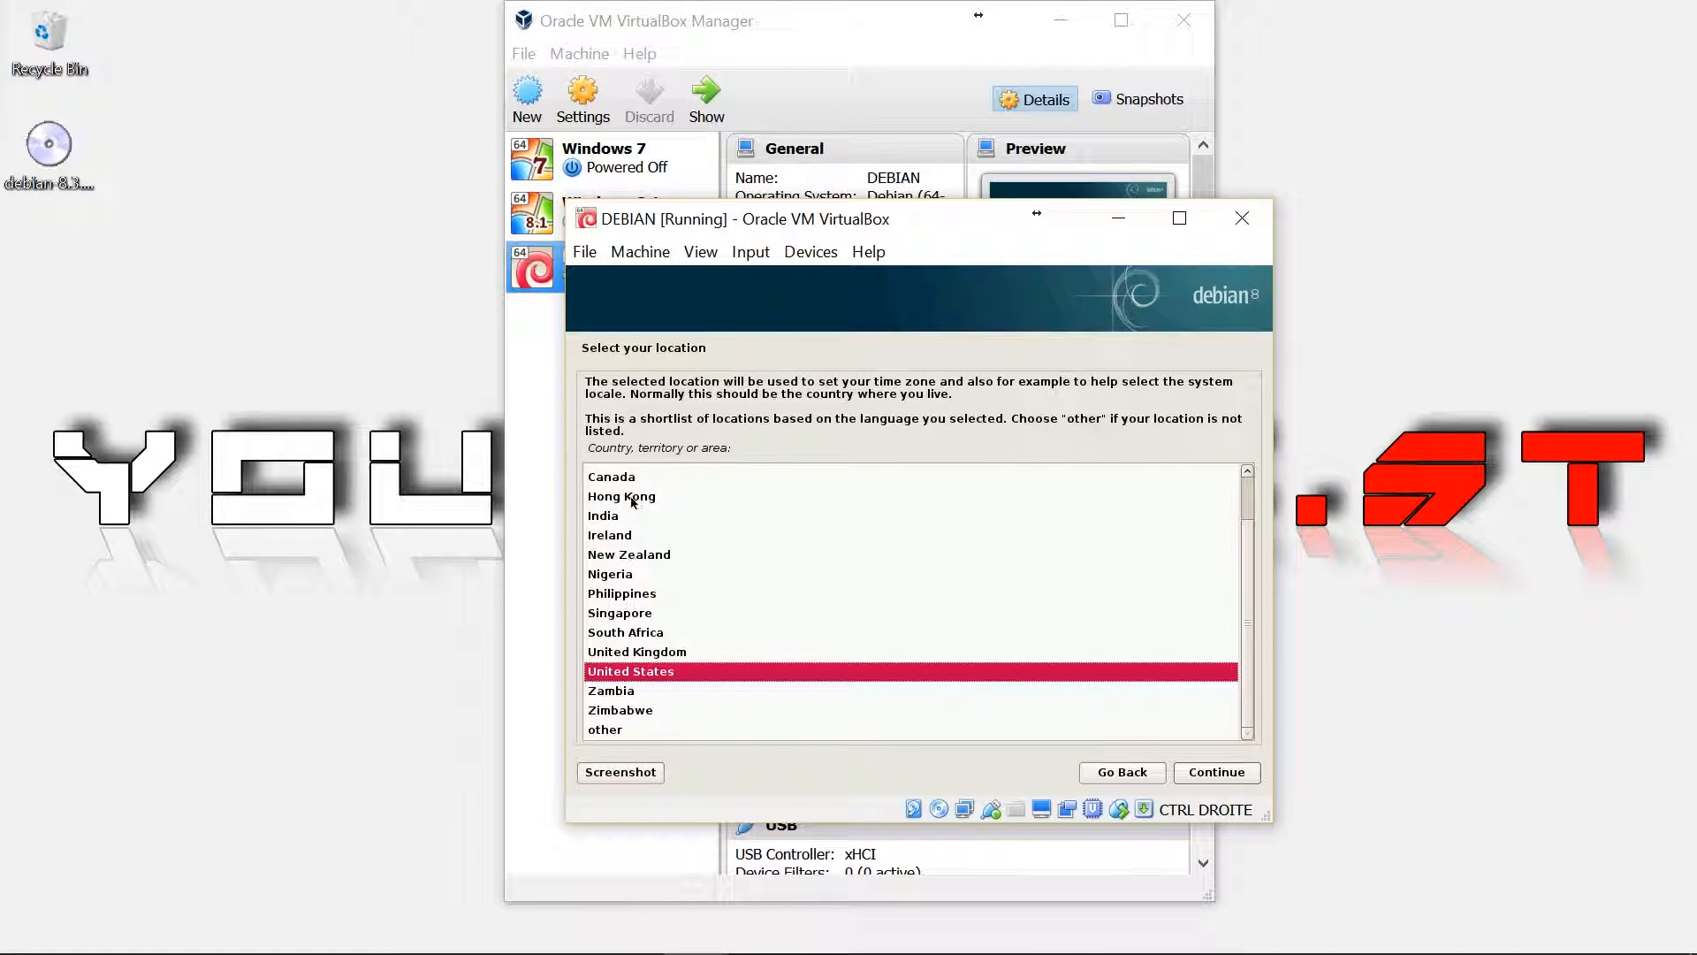
click(1189, 773)
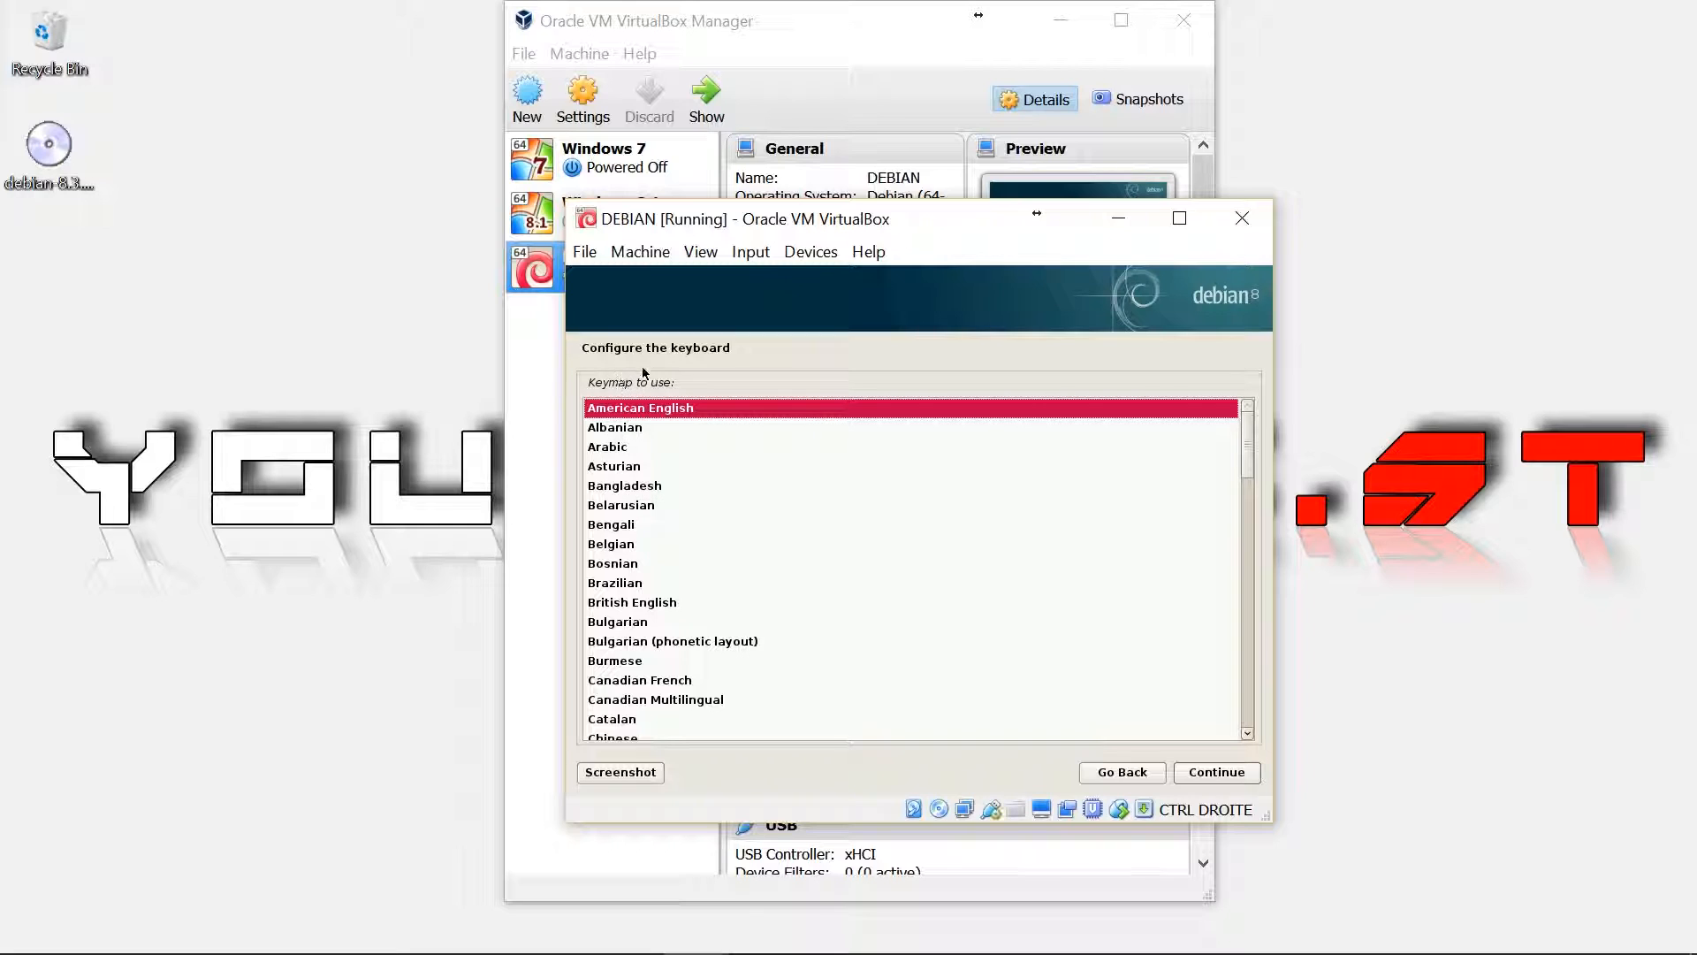
scroll(619, 643, down, 3)
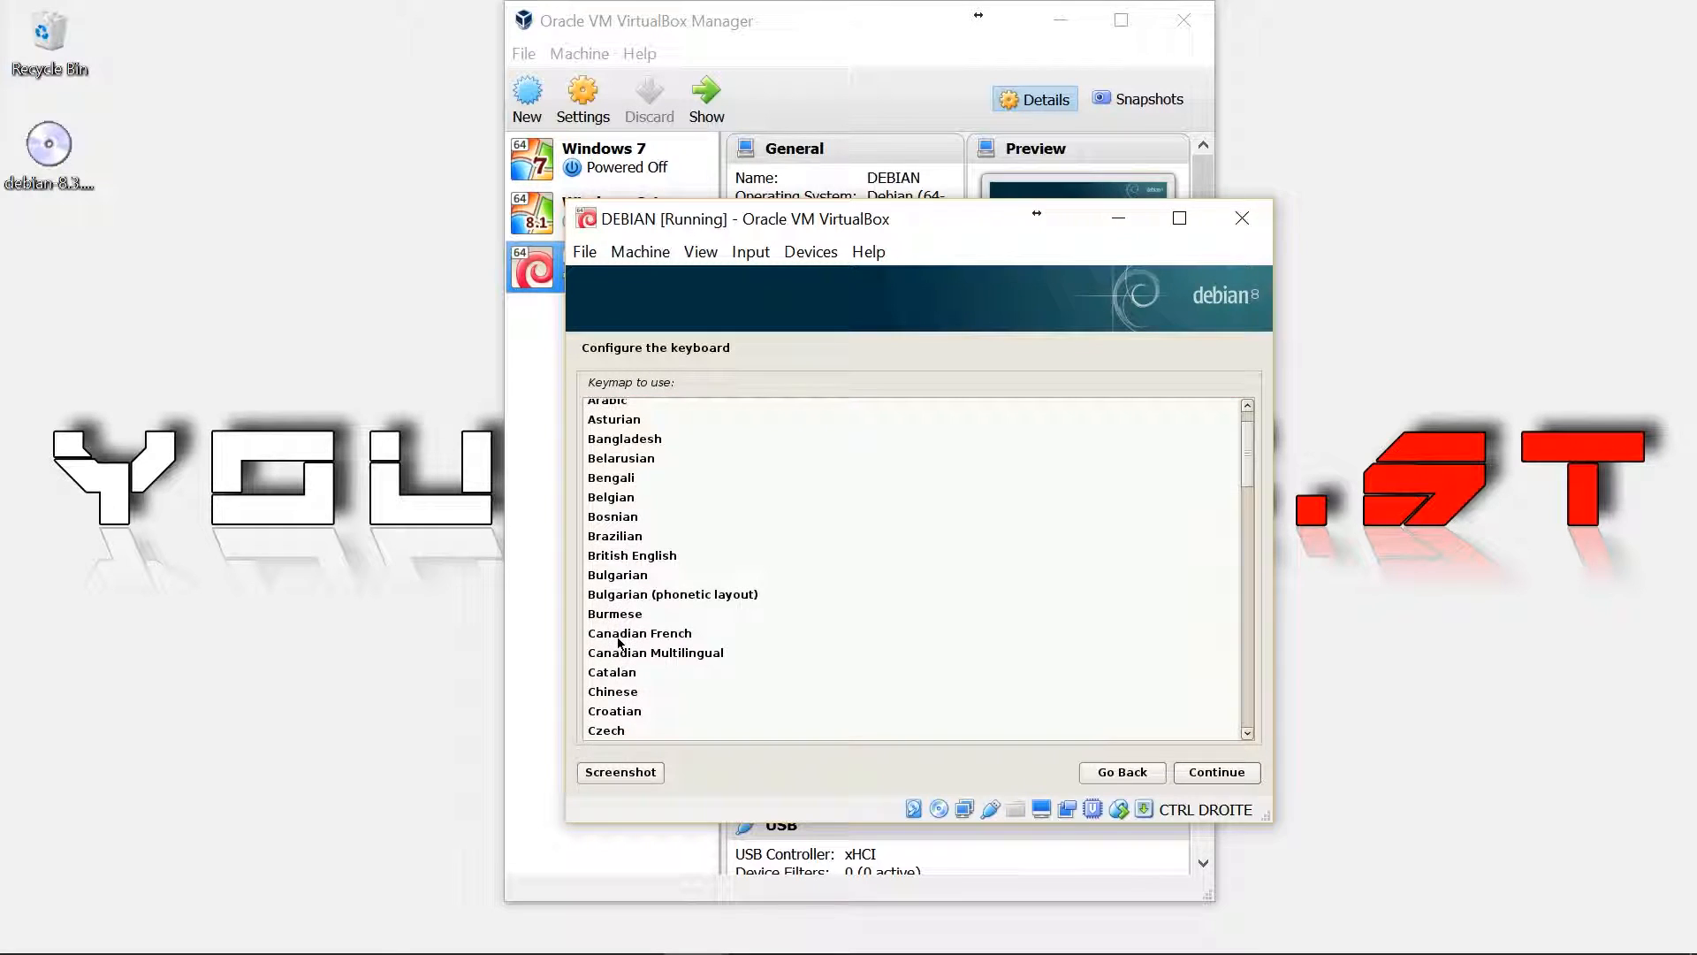
click(629, 723)
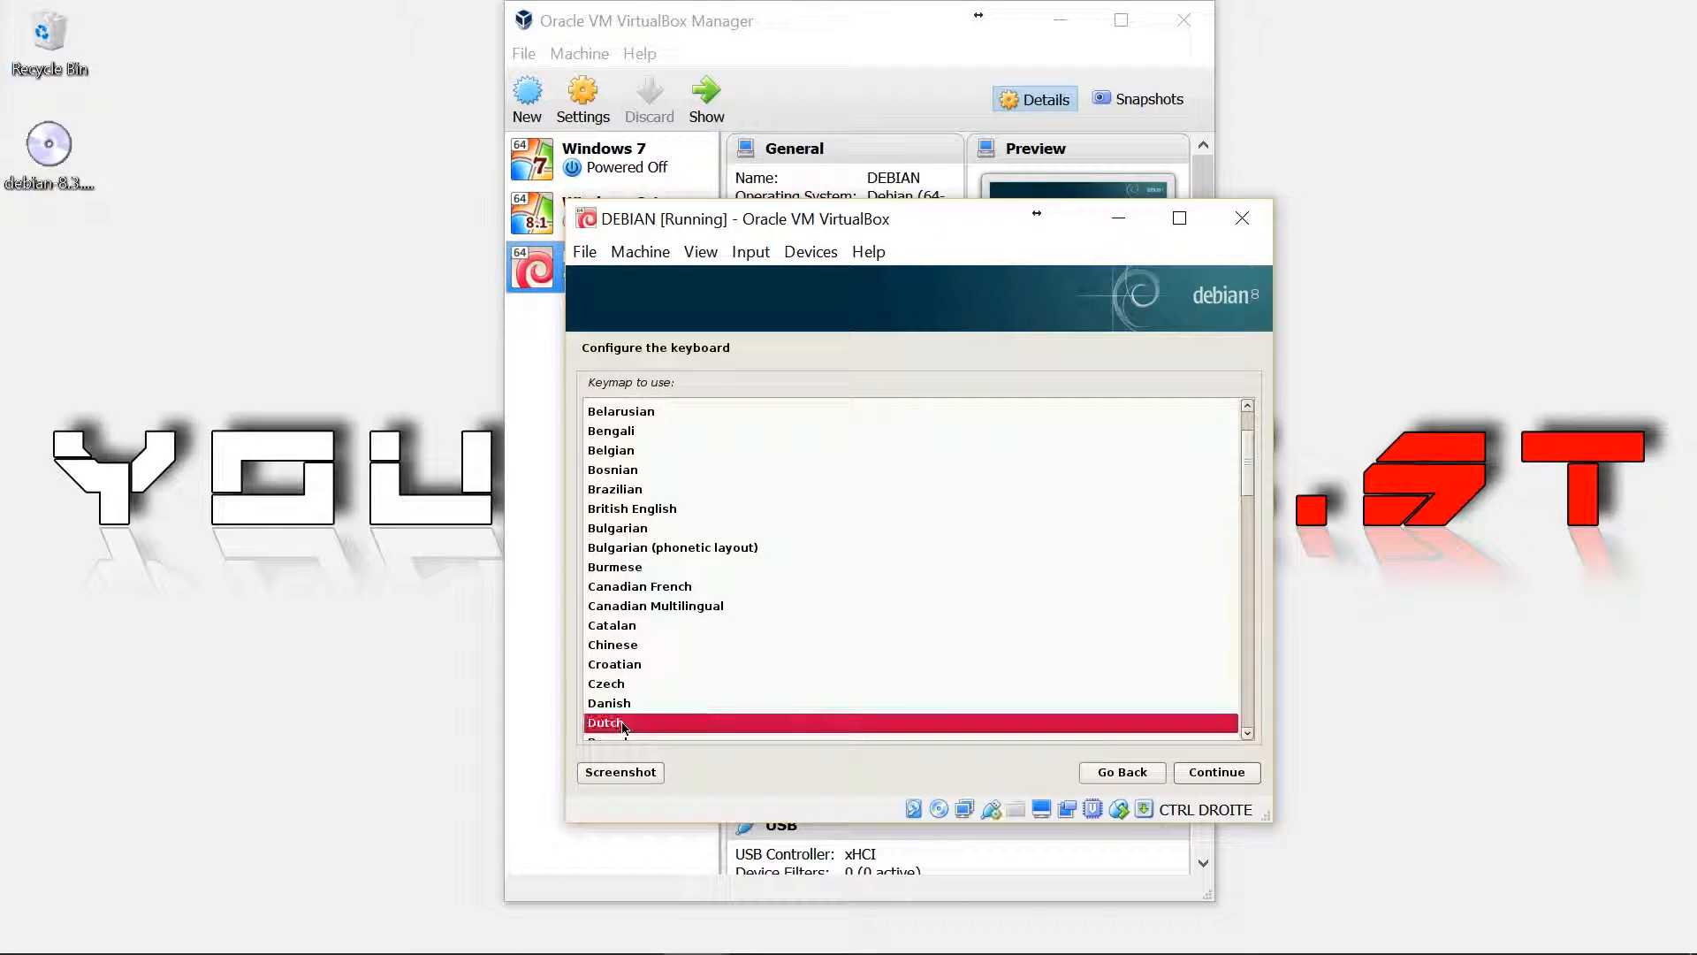
click(1215, 773)
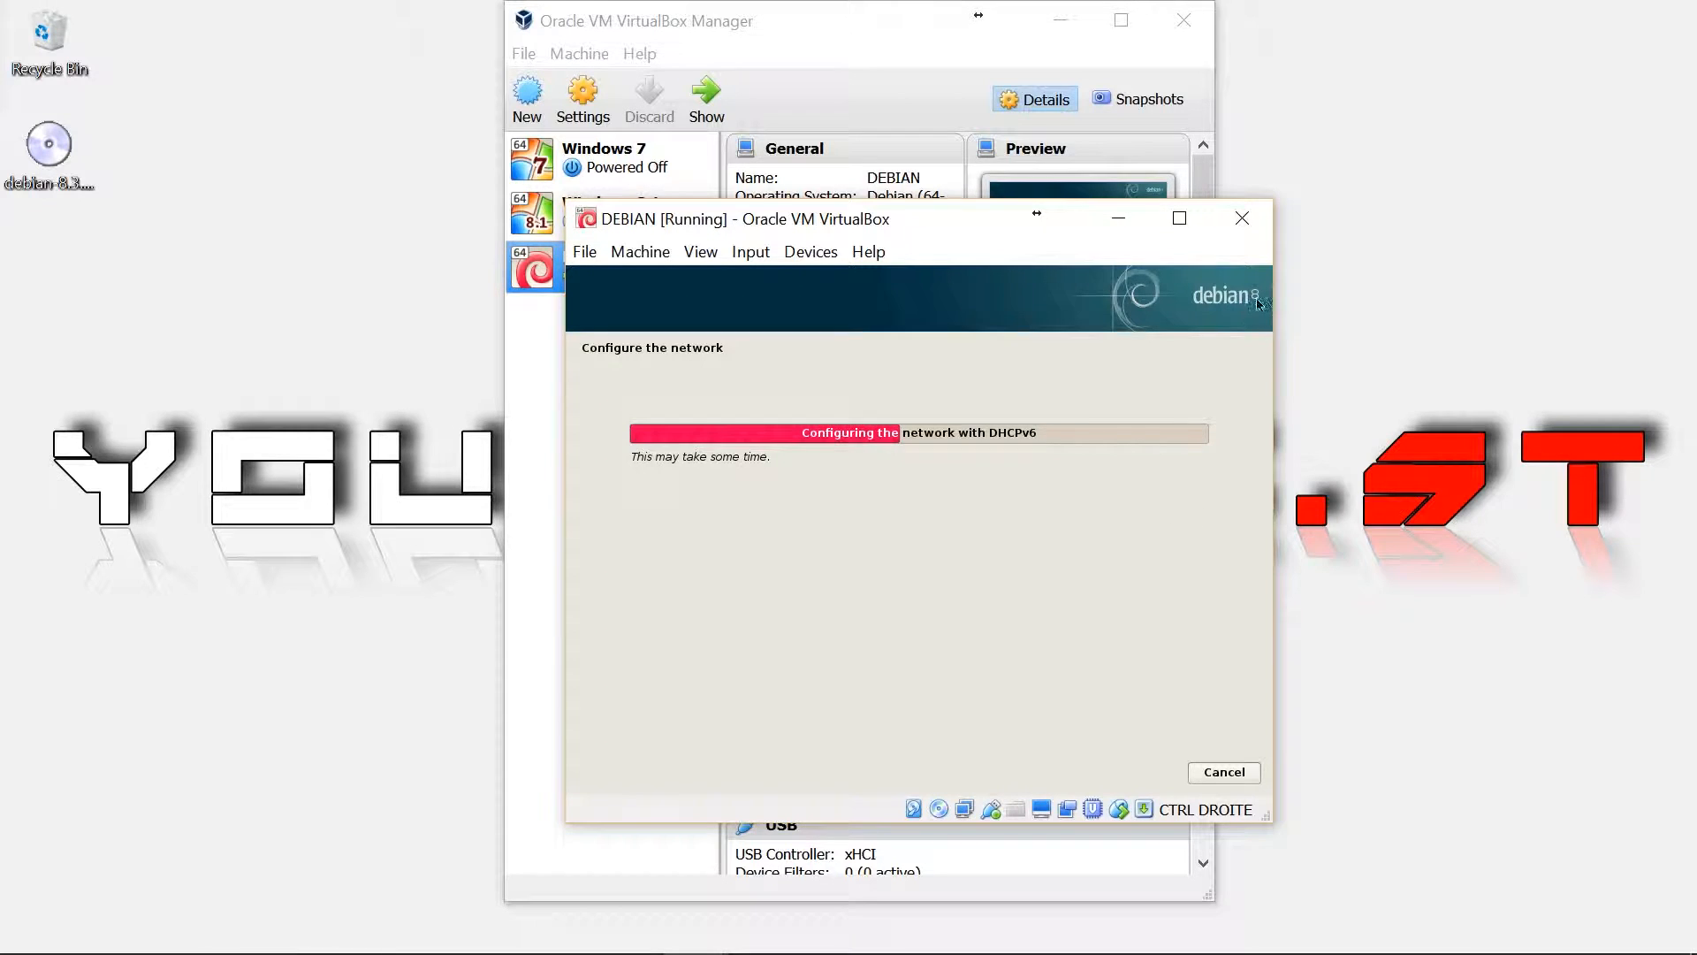
Minimize the VirtualBox Manager, reposition the VM window, and keep hostname debian with no domain name
drag(1074, 23, 1076, 35)
key(Caps_Lock)
click(1057, 33)
key(Caps_Lock)
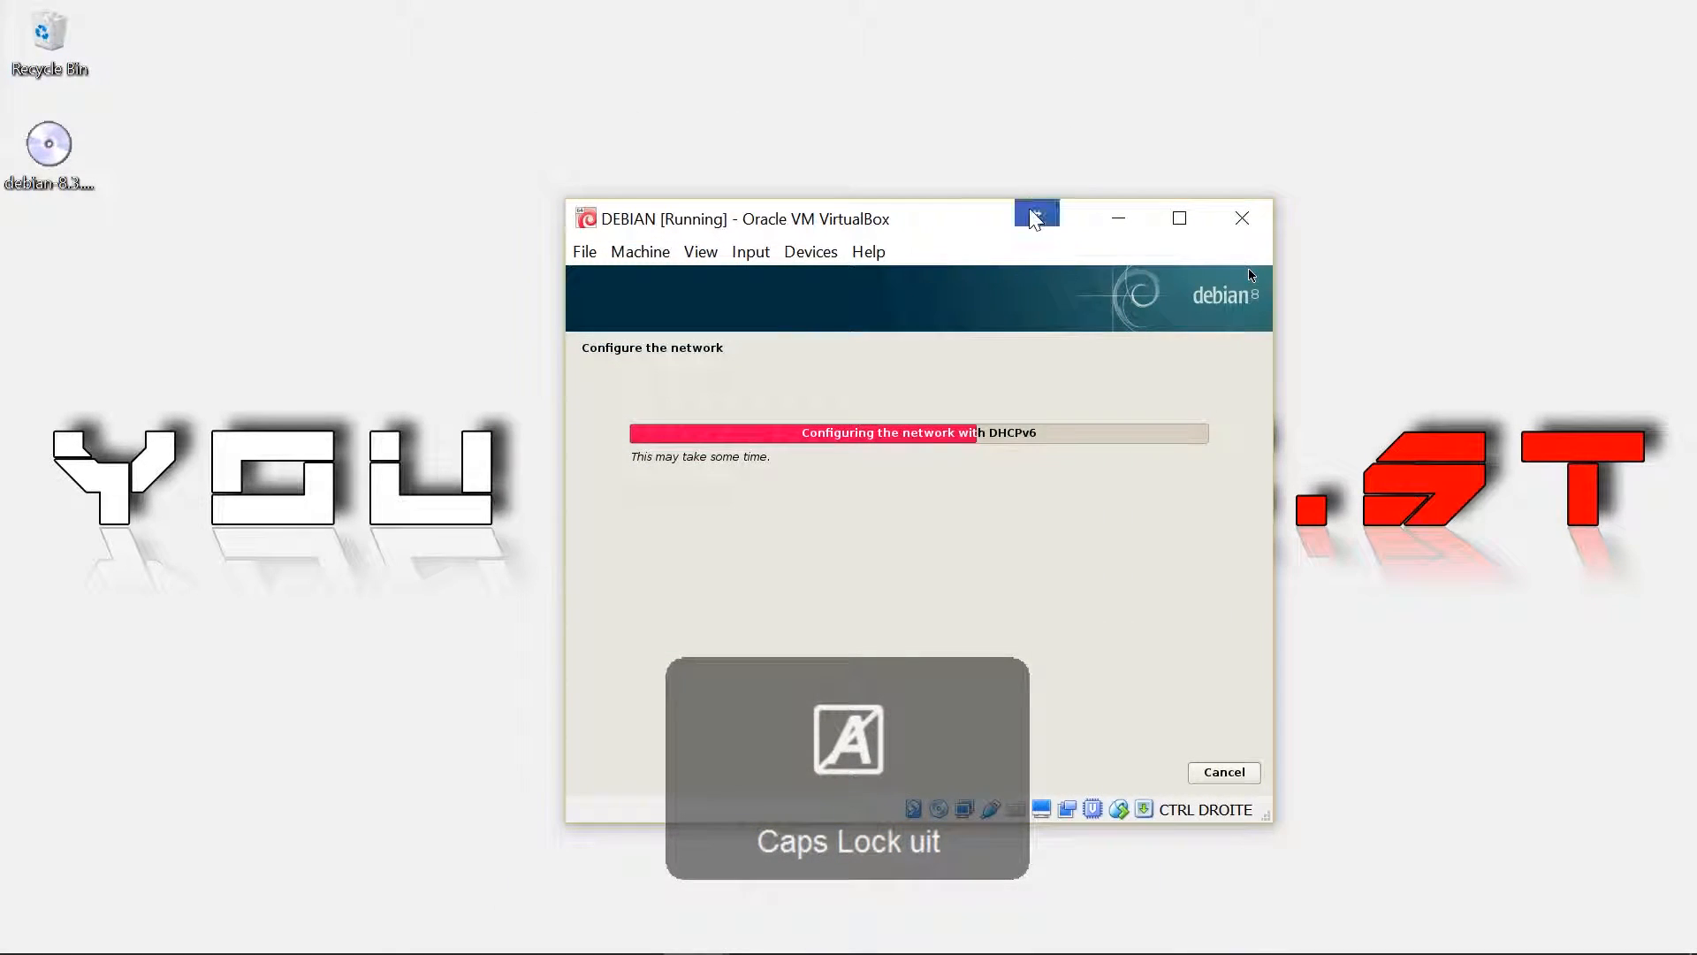
drag(966, 227, 904, 161)
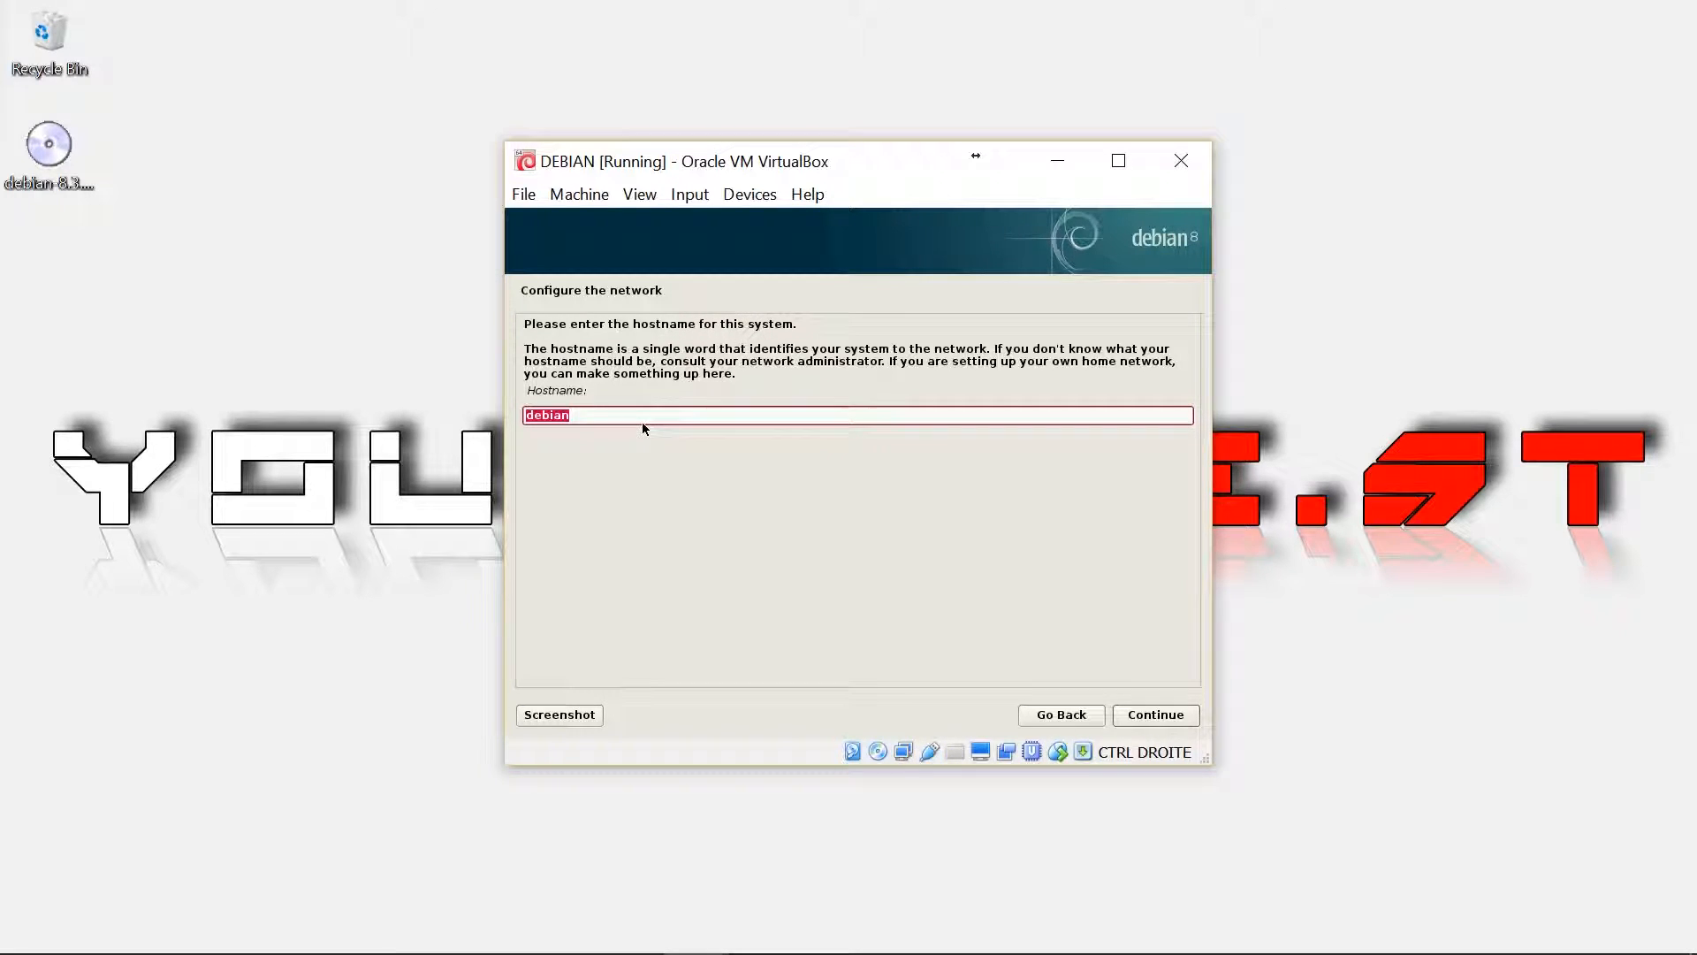
click(1168, 719)
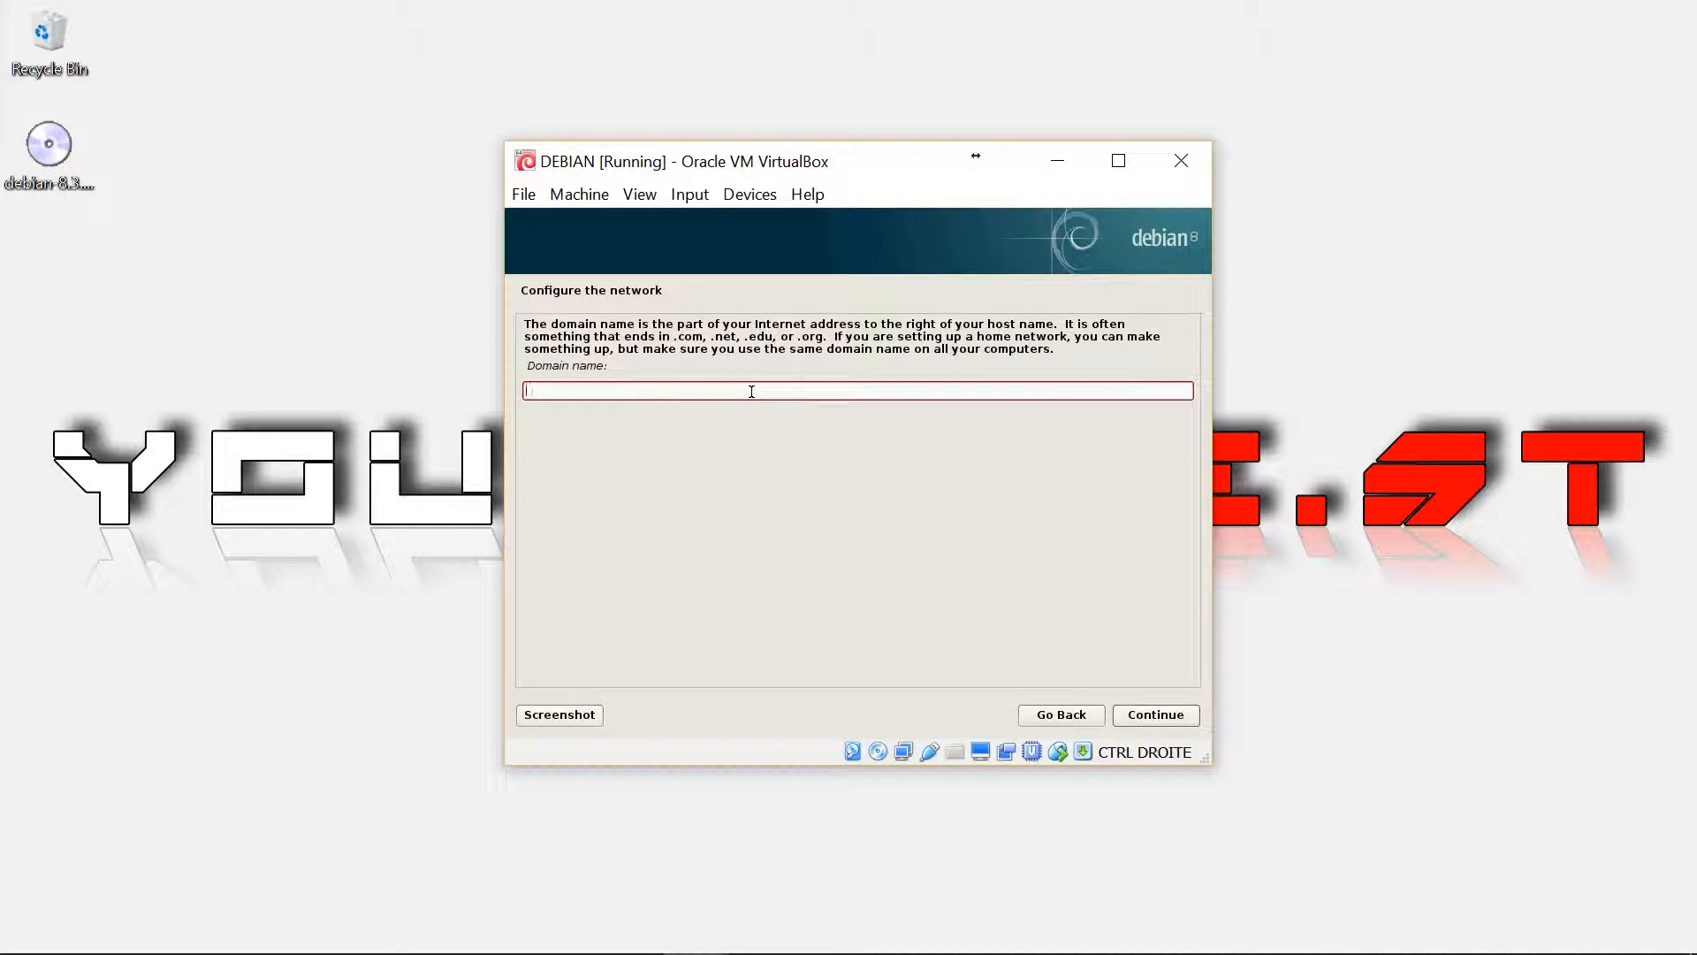
click(1141, 716)
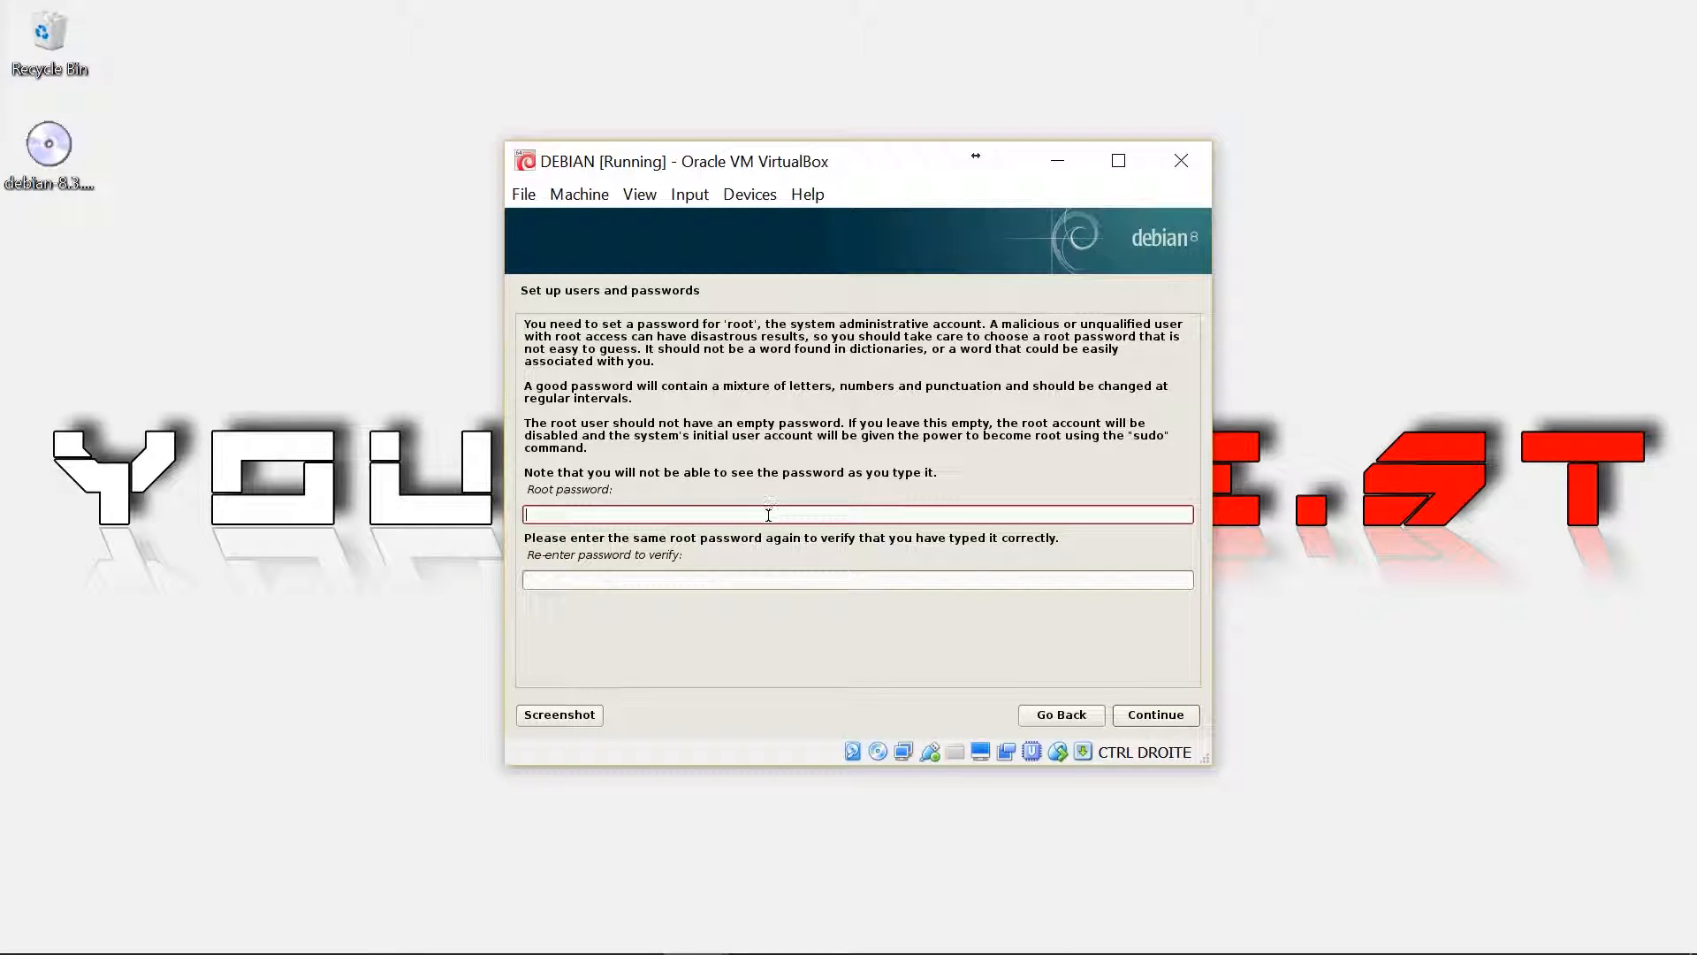
Enter and confirm the root password
key(Caps_Lock)
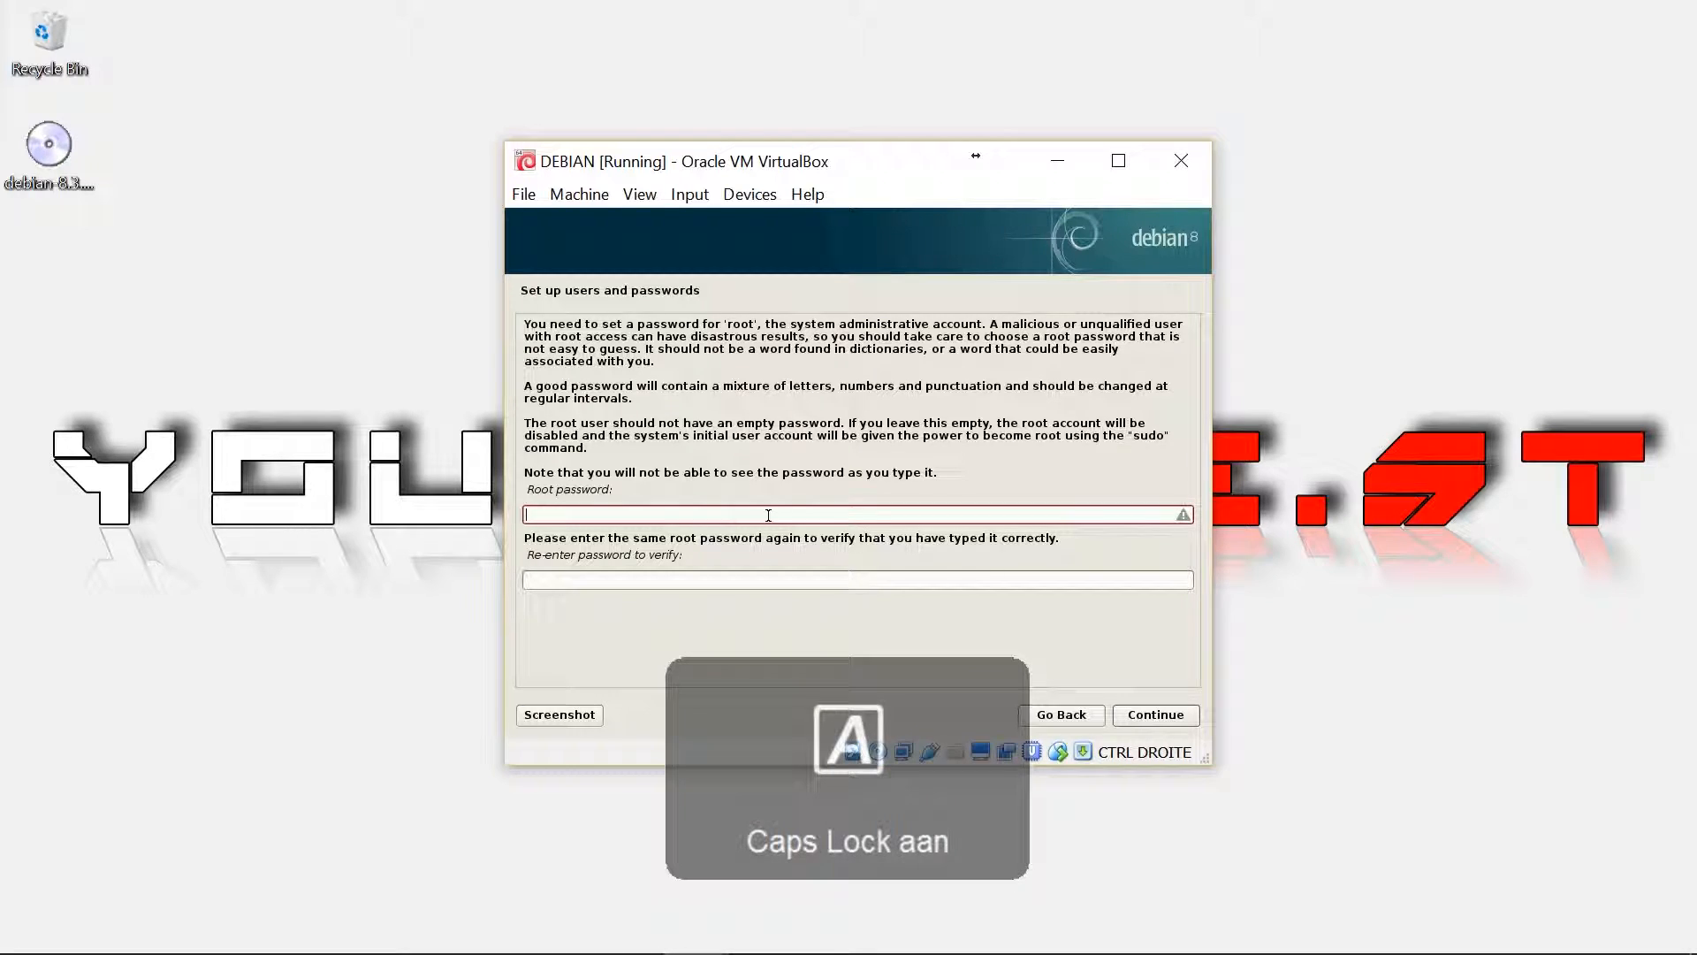
text(ROOT)
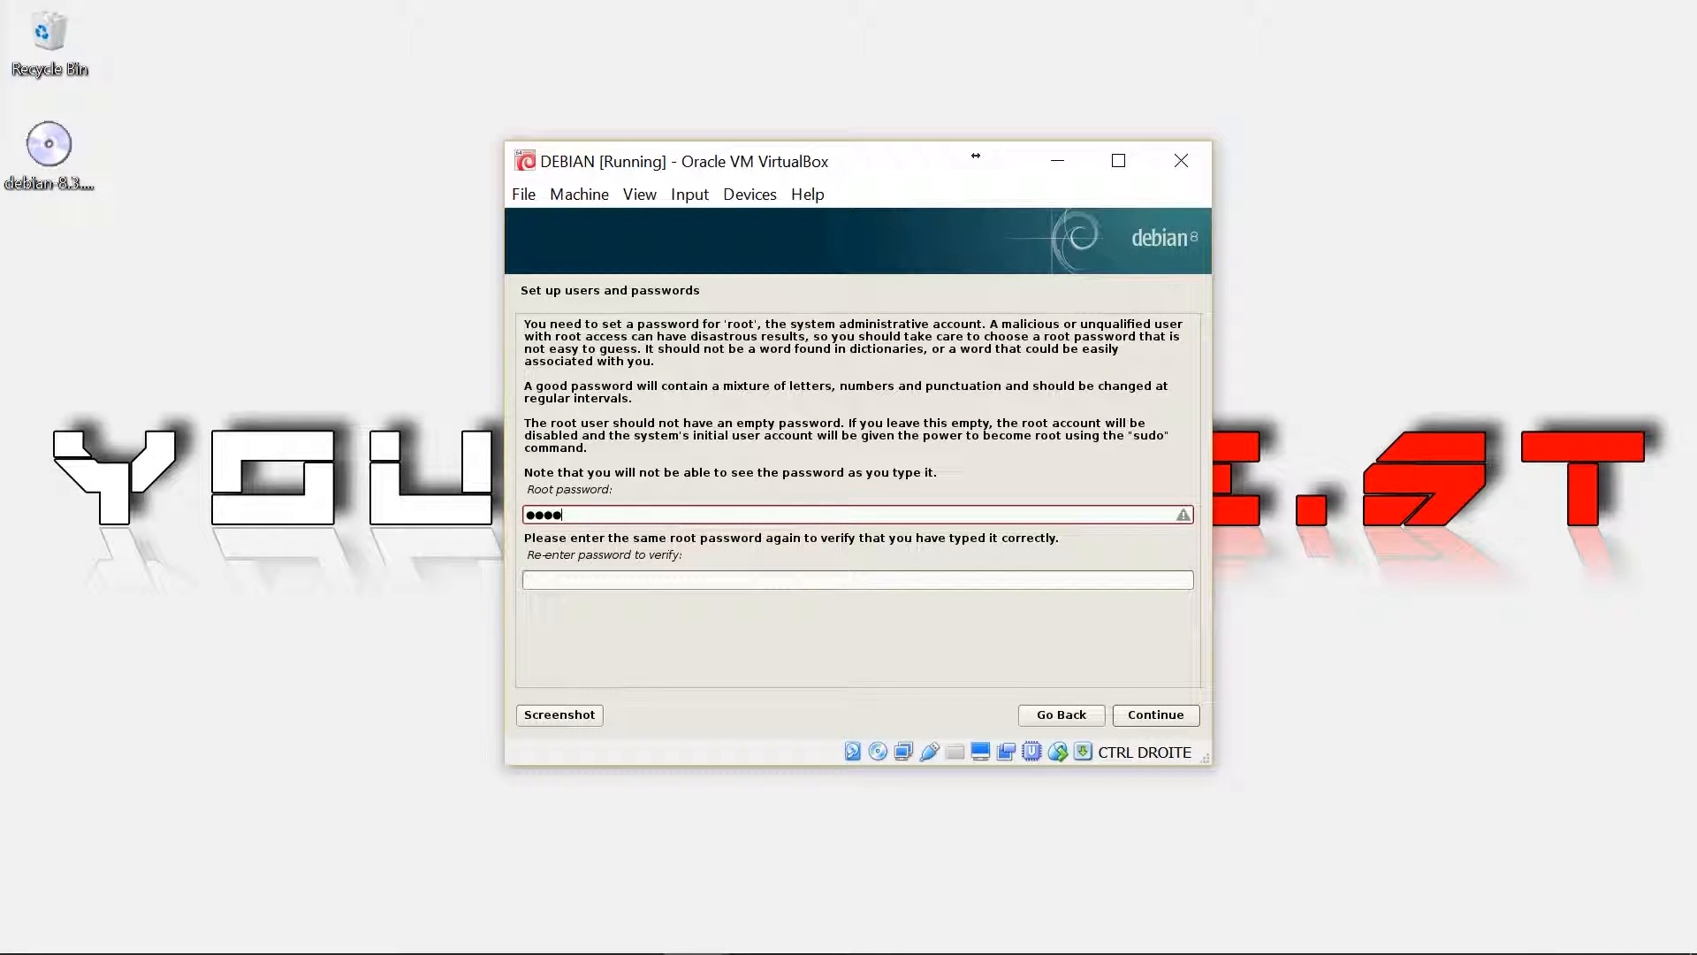
click(764, 579)
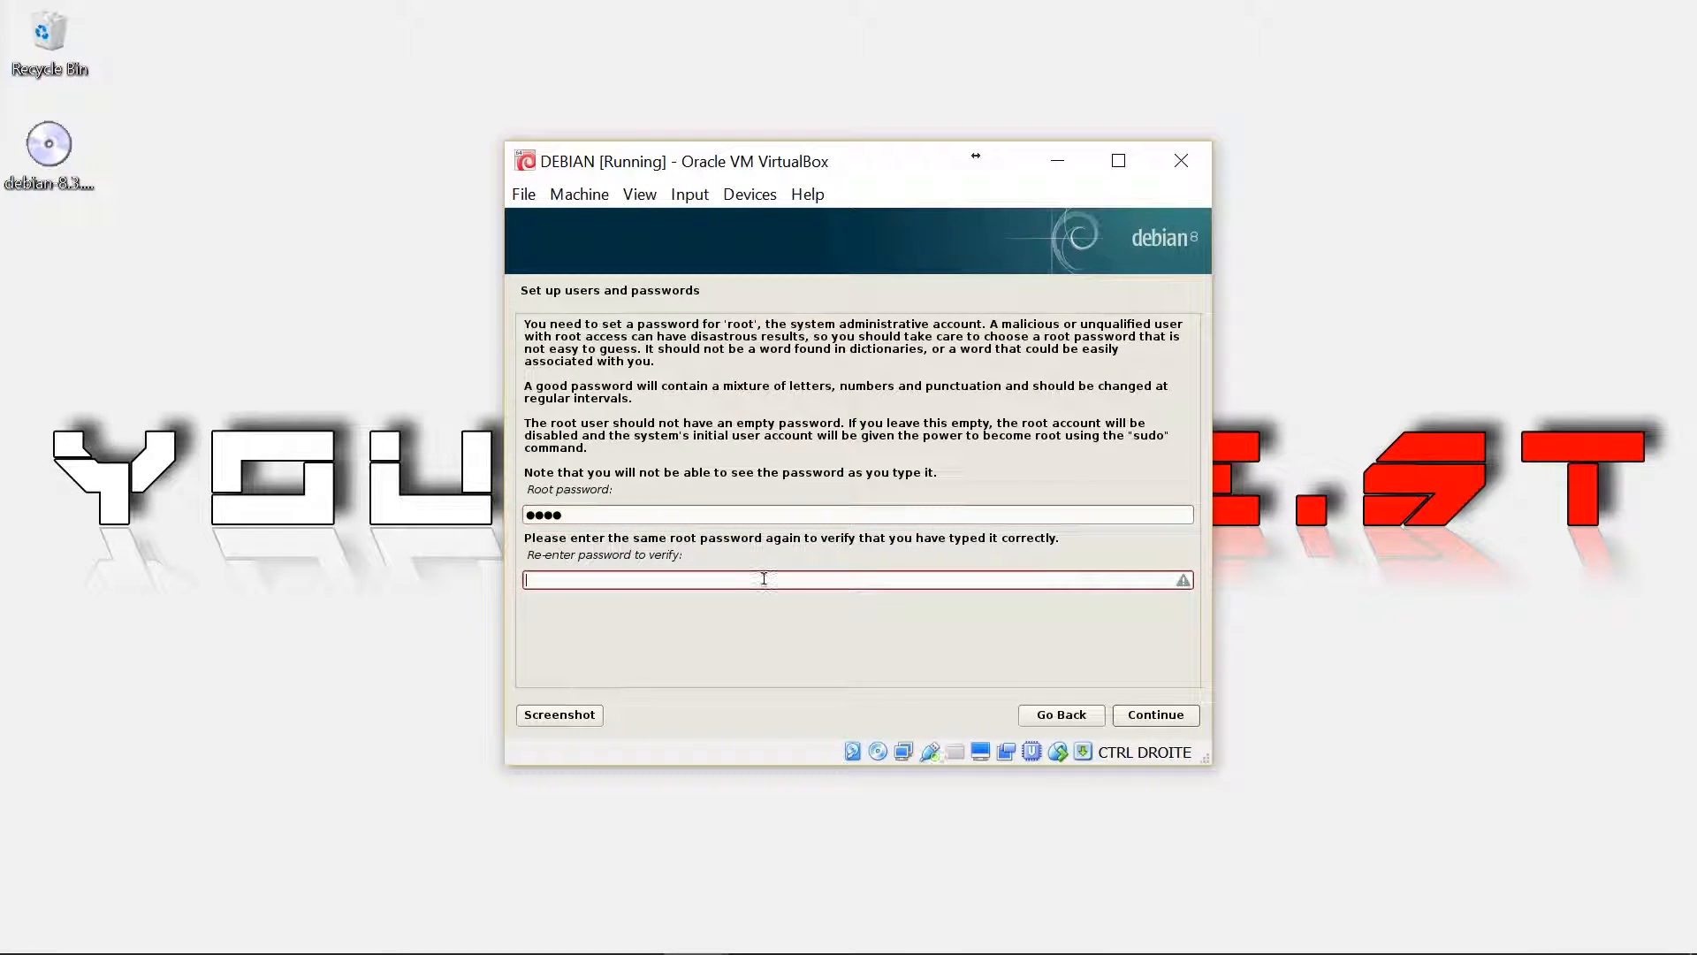
text(RRO)
click(1134, 716)
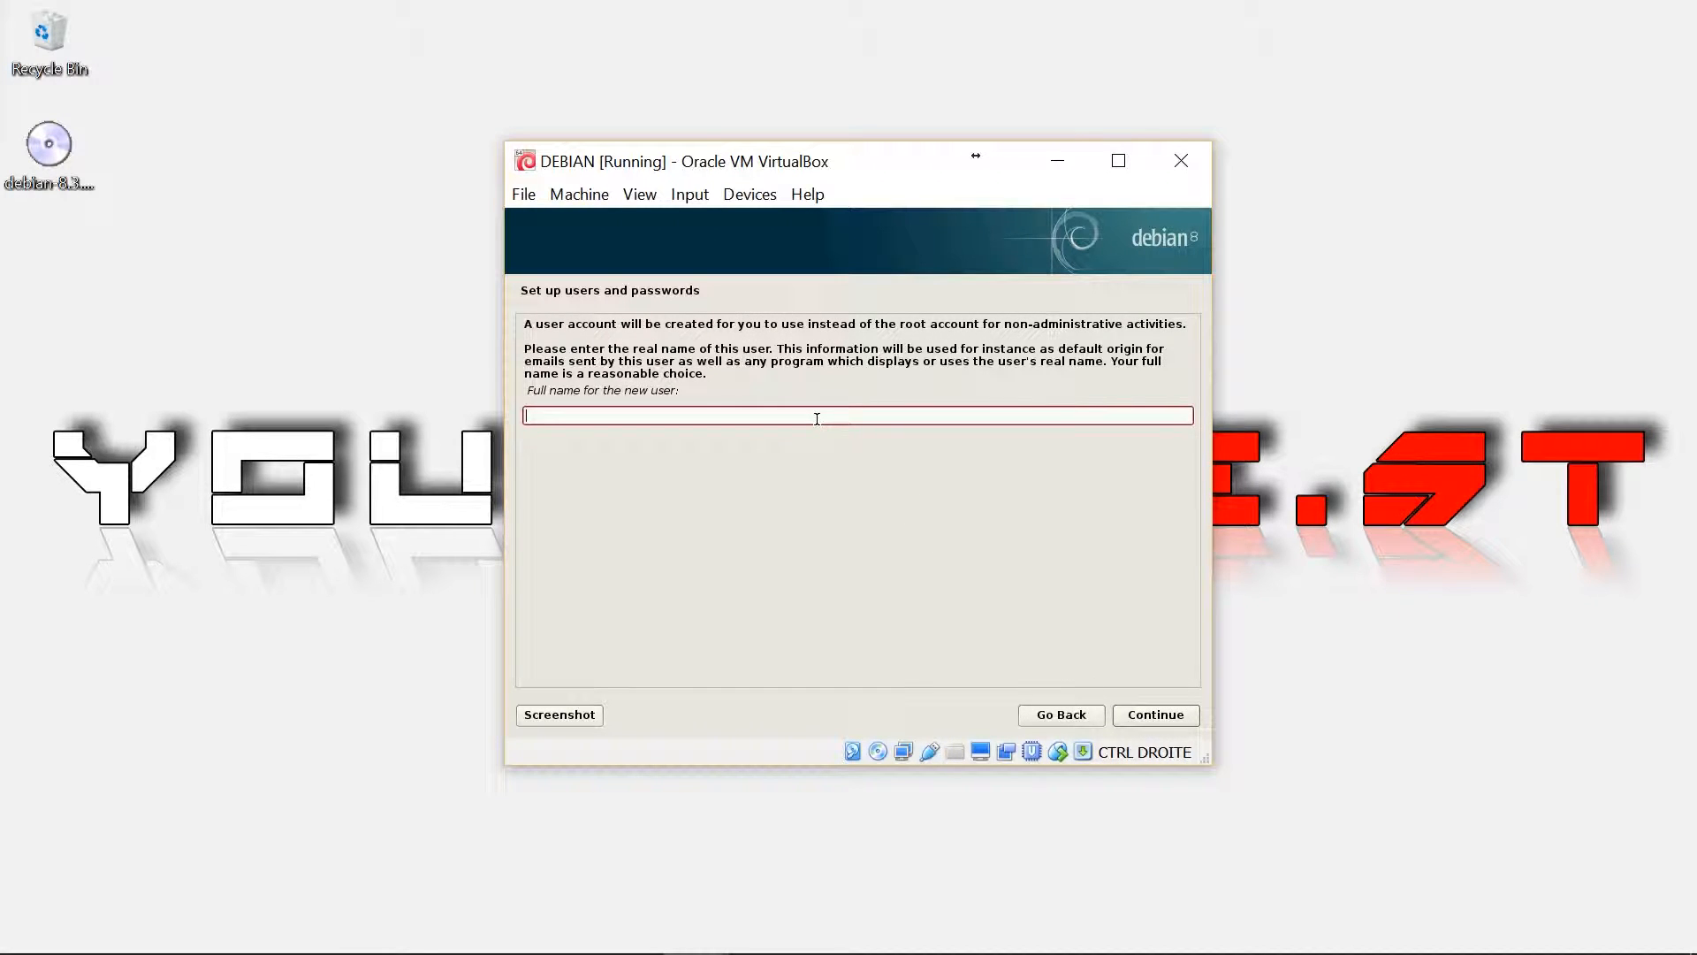
Enter the new user's full name, accept the suggested username, and confirm the user password
text(YOUDOBEST)
click(1129, 716)
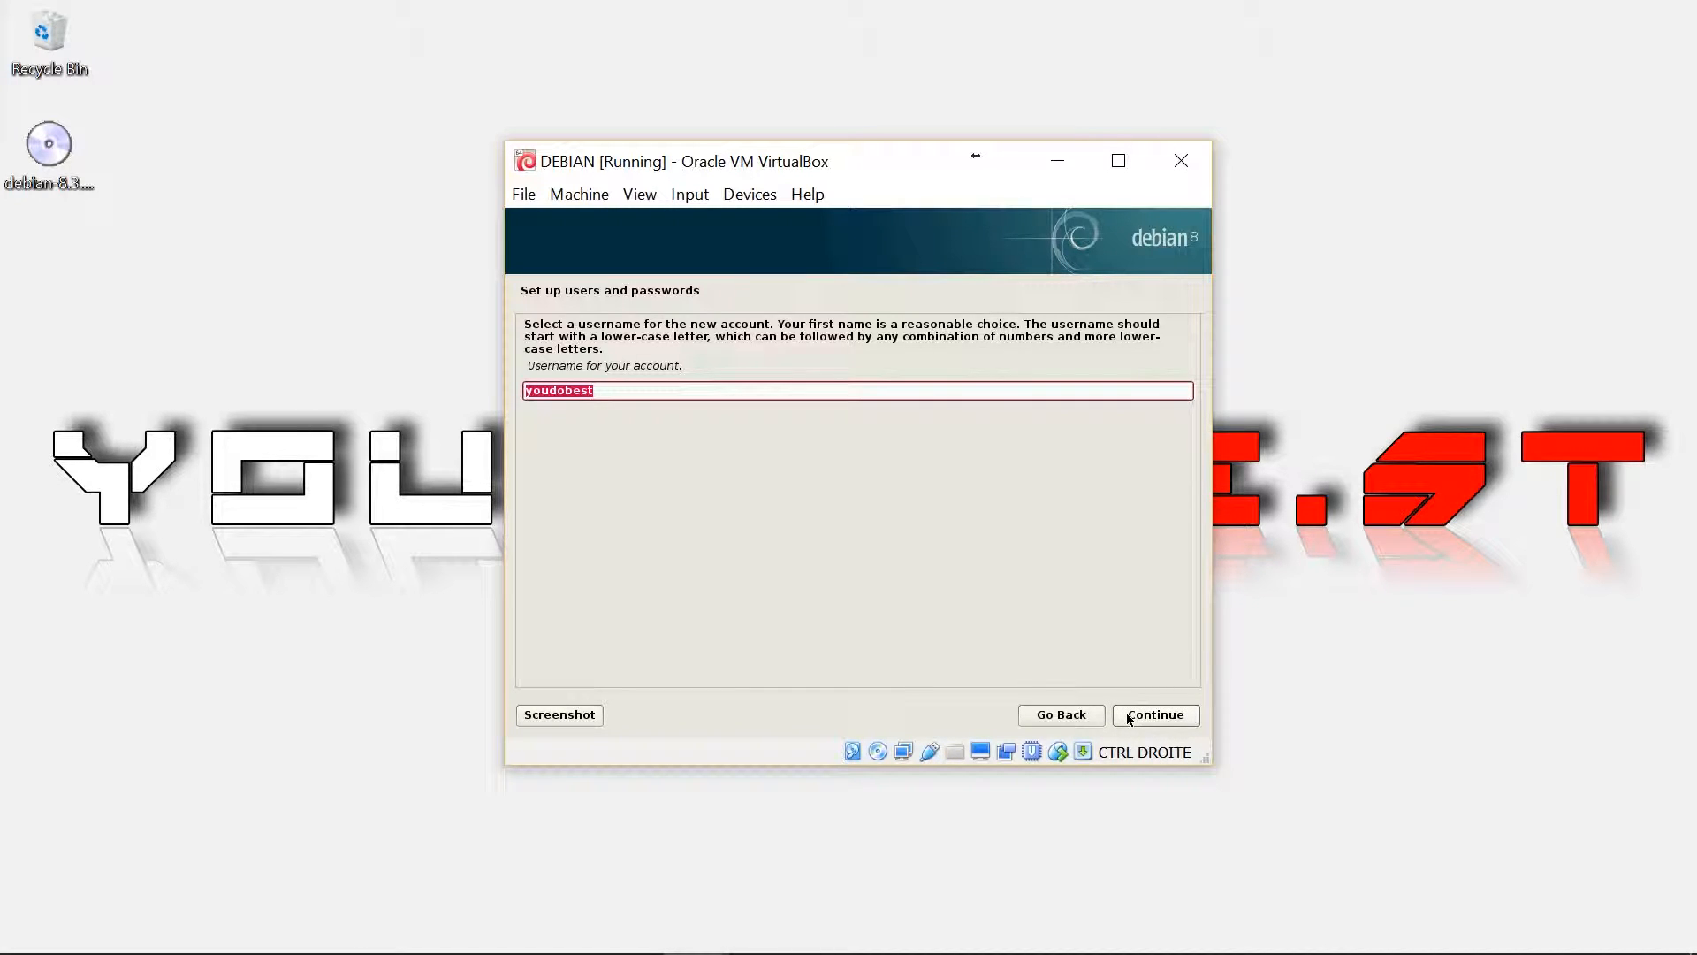
click(1129, 717)
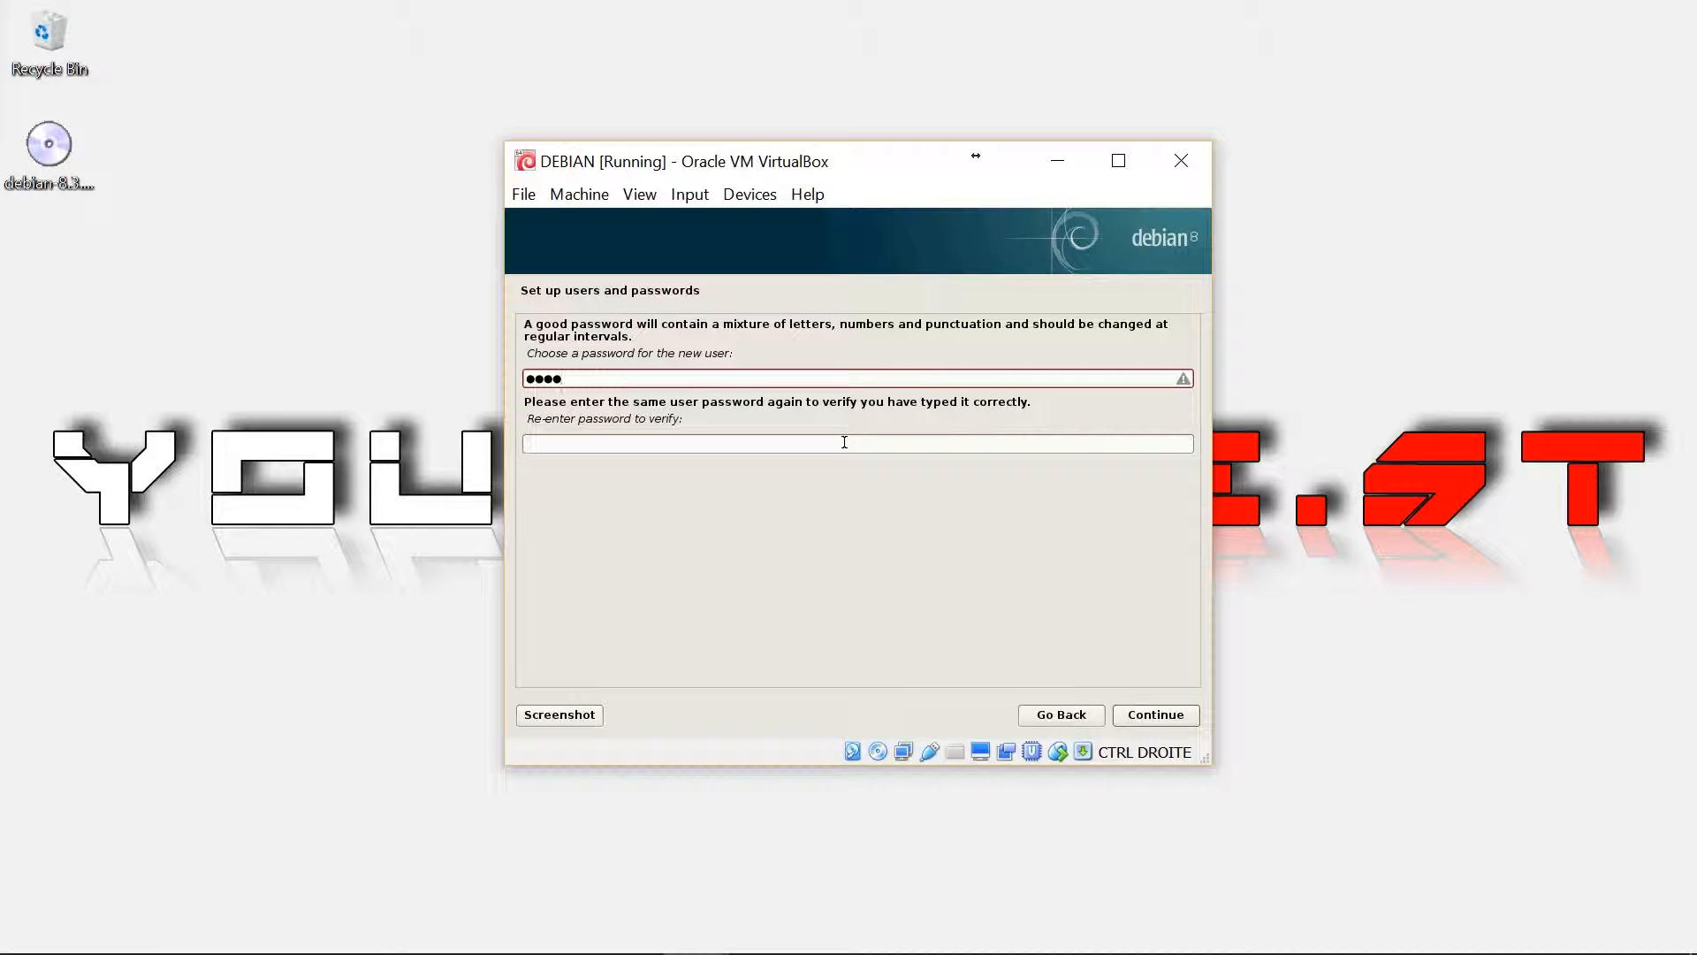
click(844, 442)
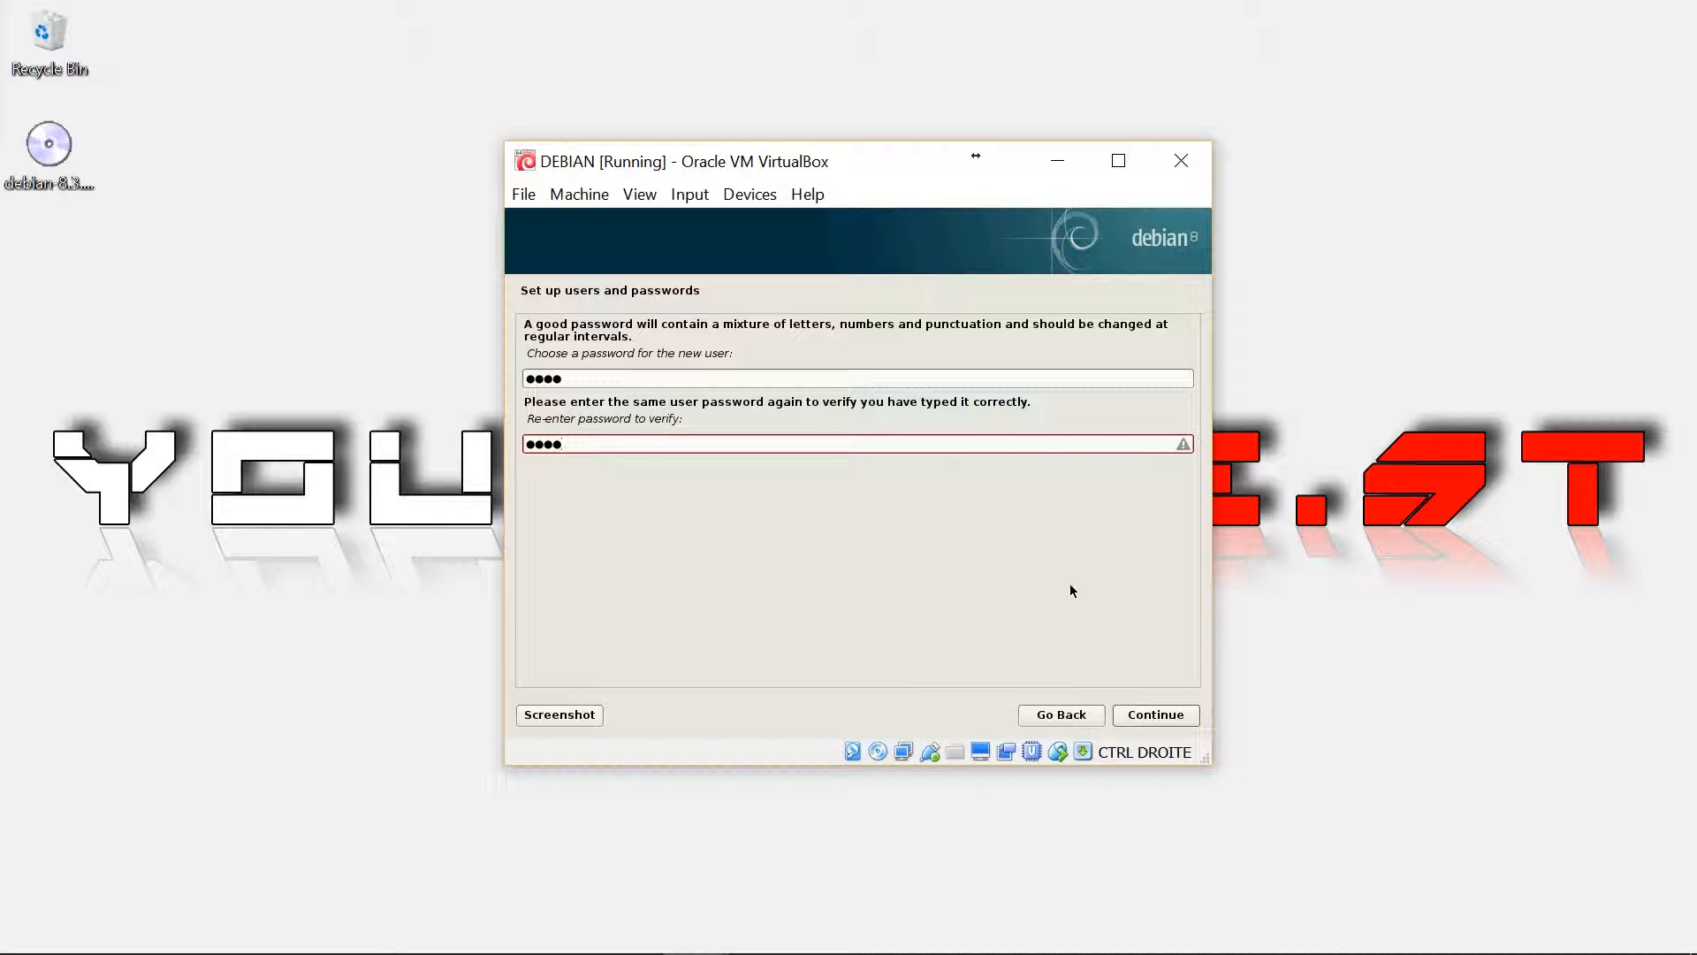
click(1131, 720)
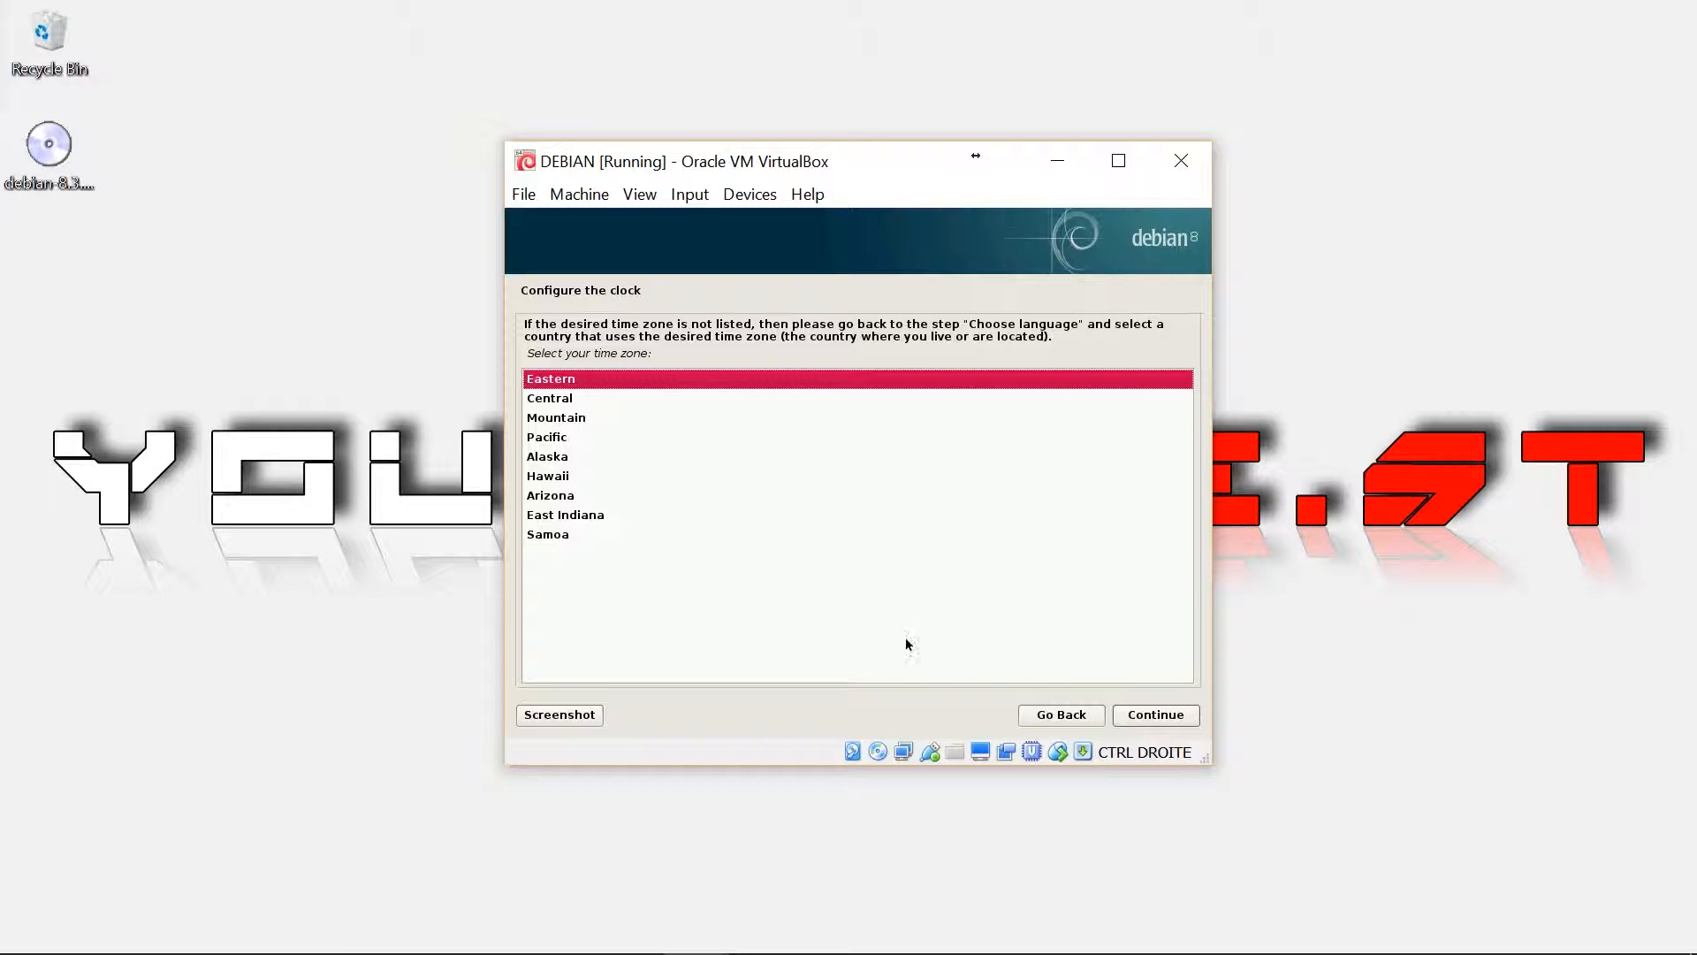
Keep Eastern as the time zone and continue to disk partitioning
click(1155, 714)
key(Caps_Lock)
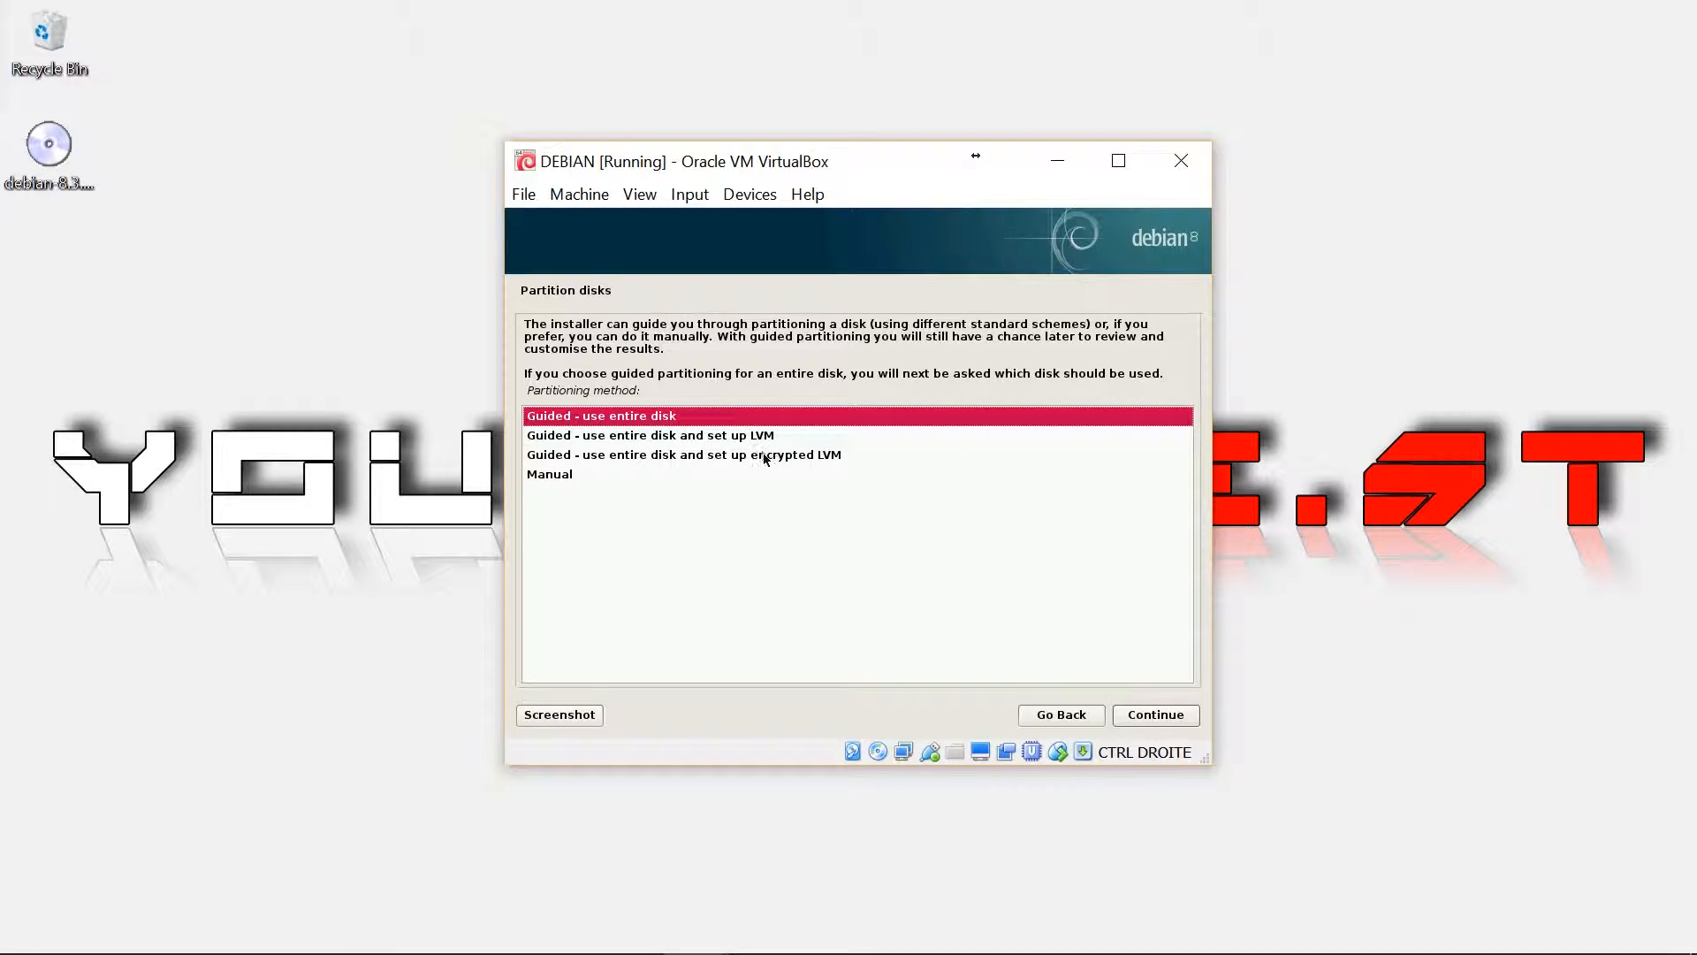
Use guided partitioning on the whole 32.6 GB disk with all files in one partition, writing the changes
click(1154, 717)
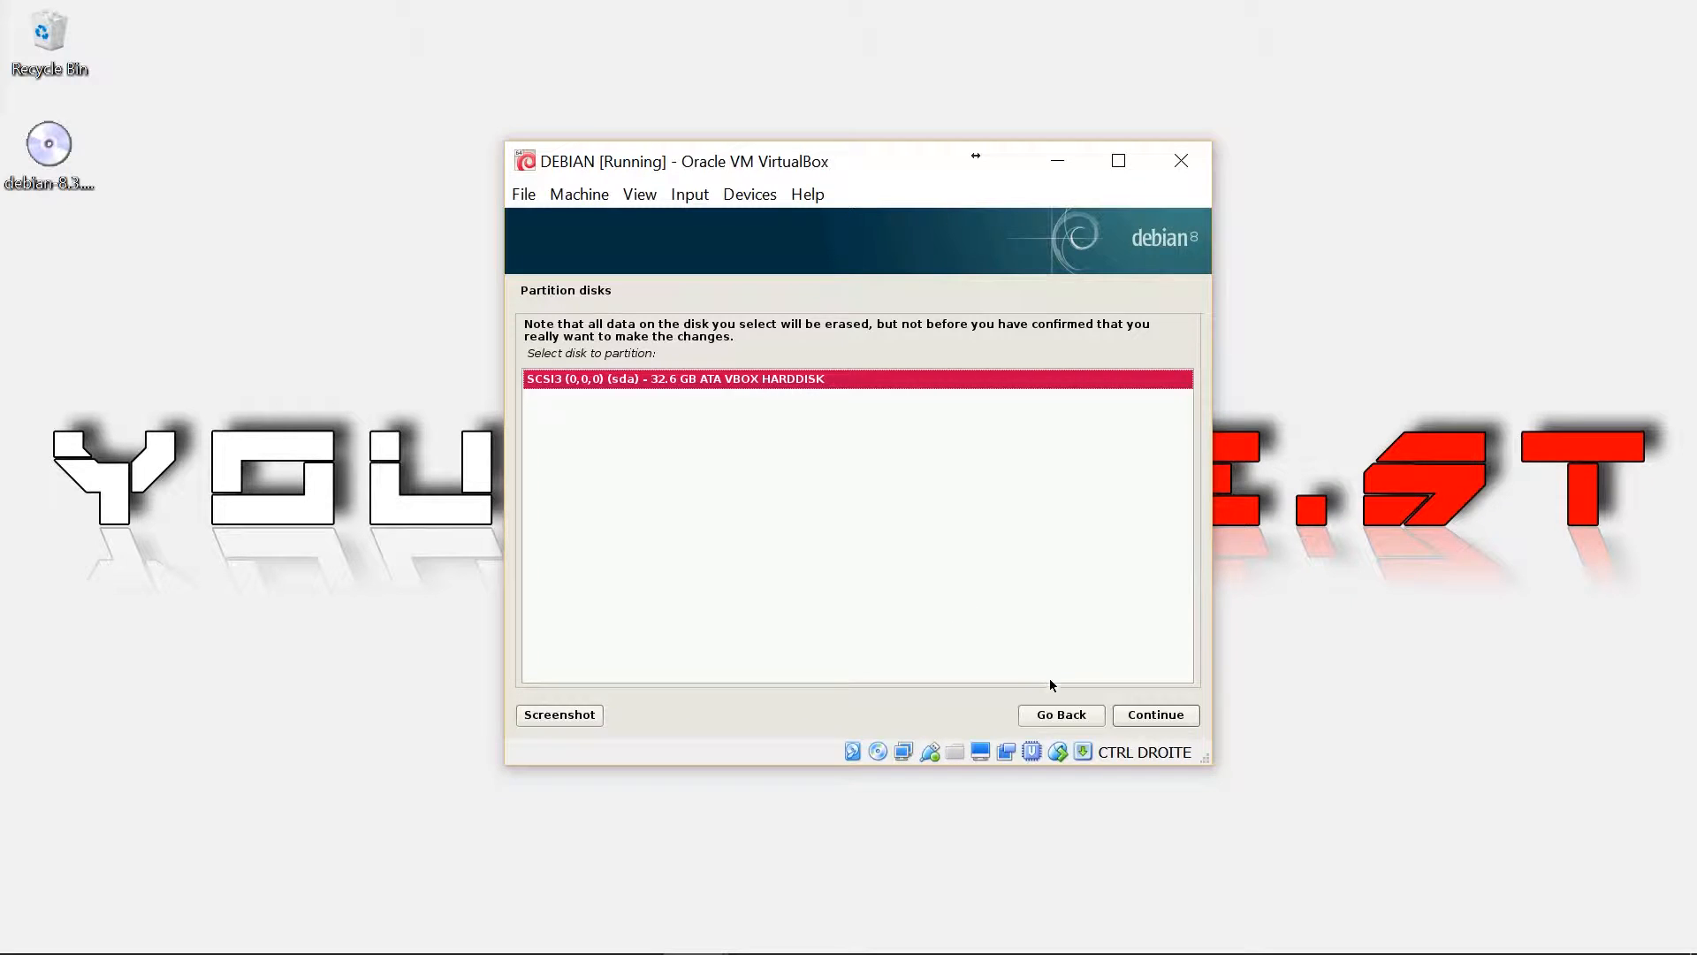
click(1151, 716)
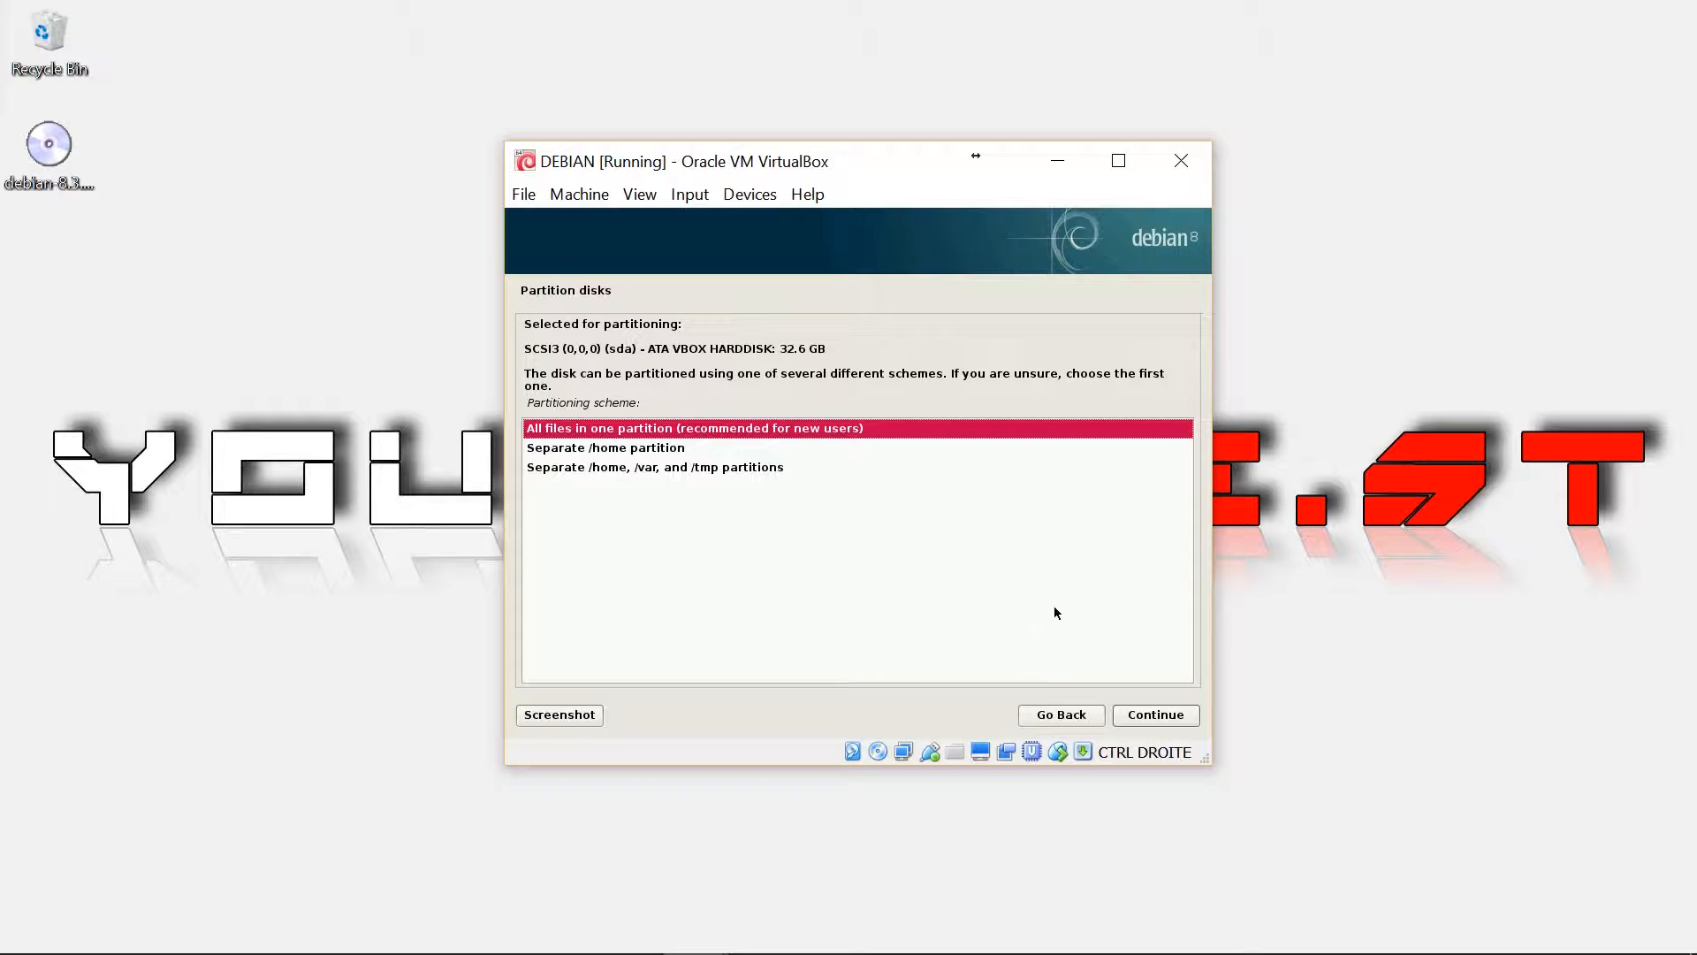
click(1151, 717)
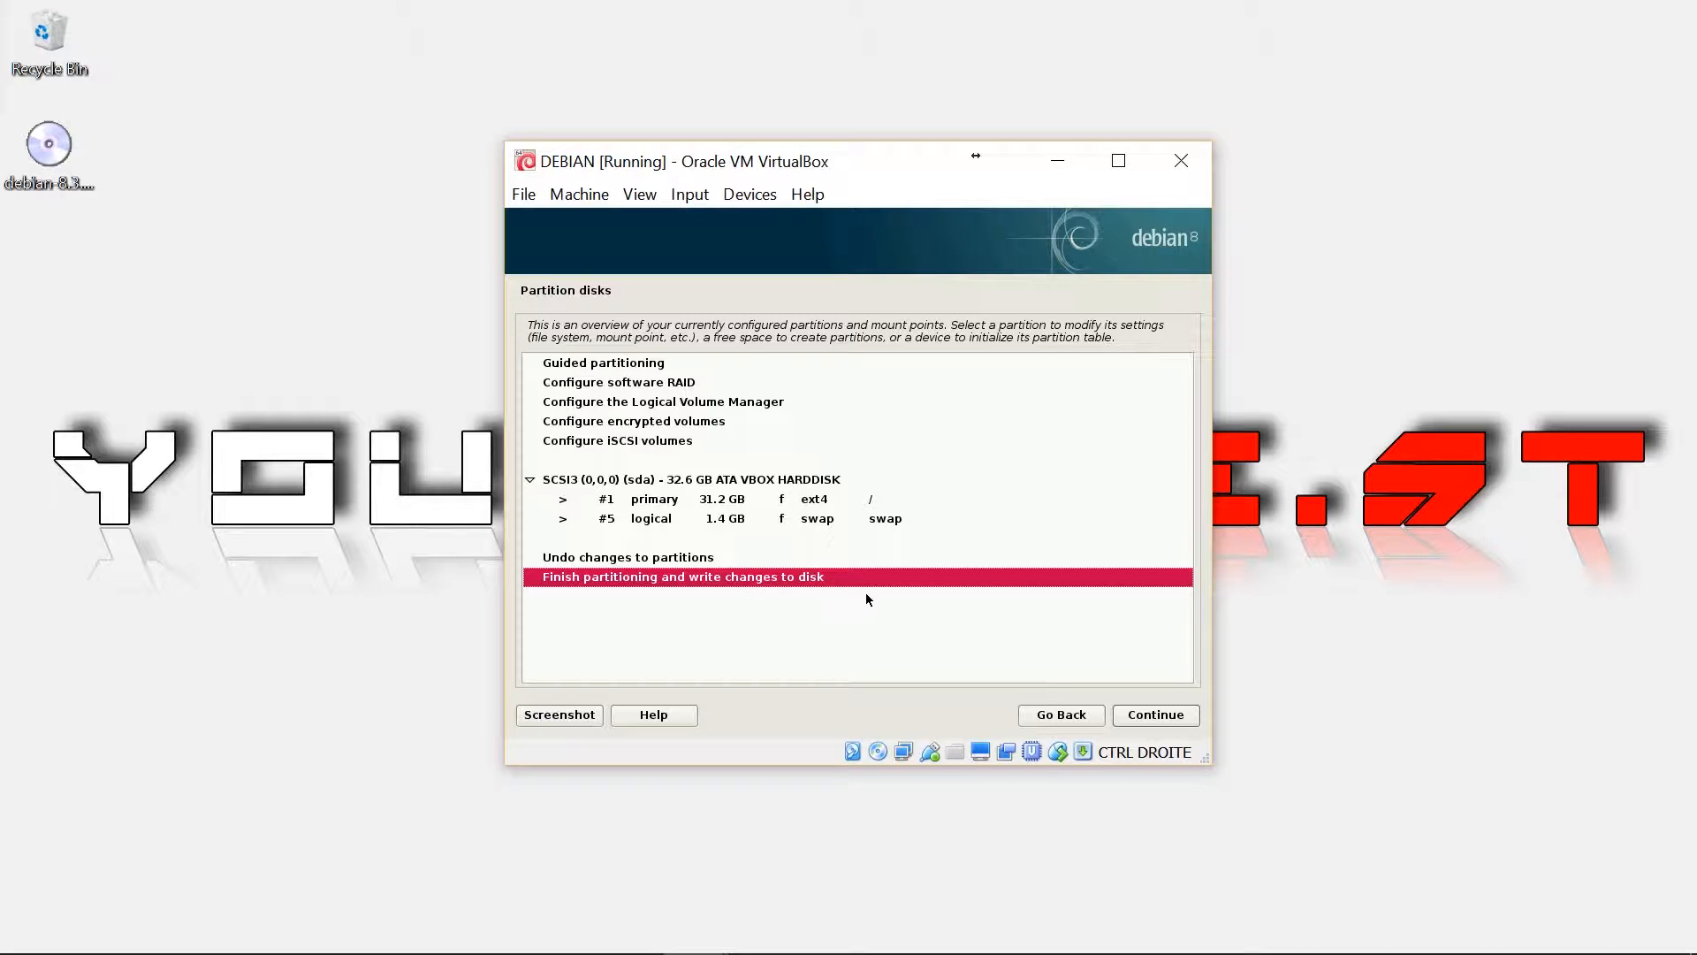
click(1150, 718)
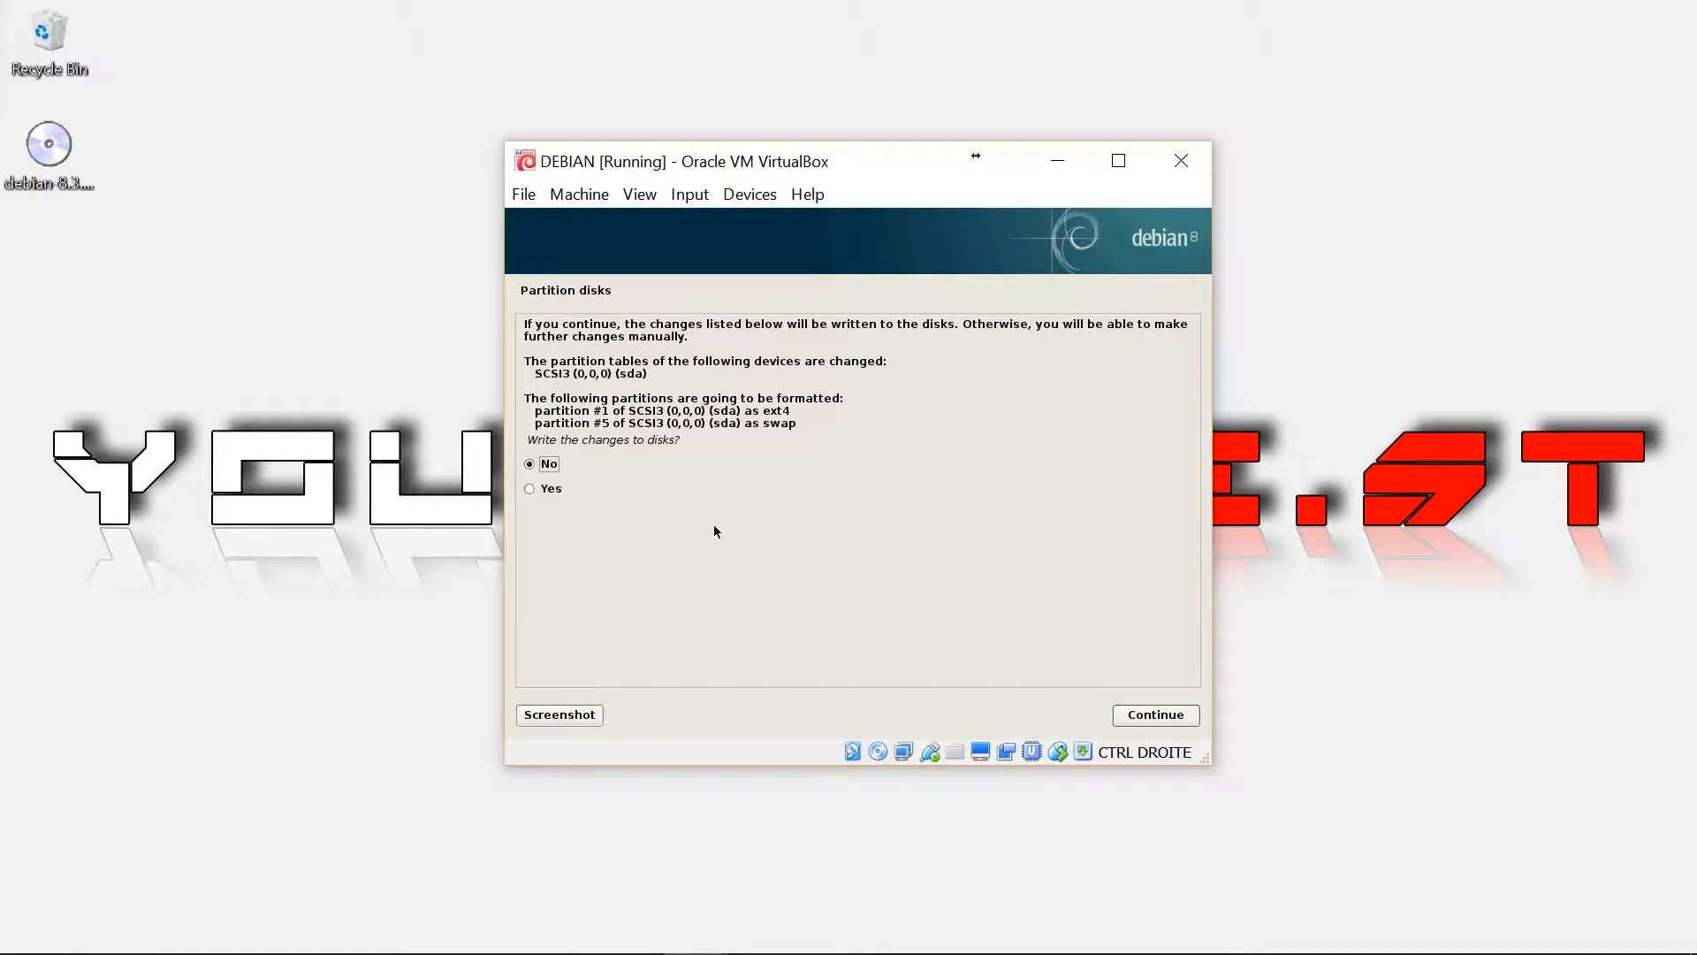
click(532, 490)
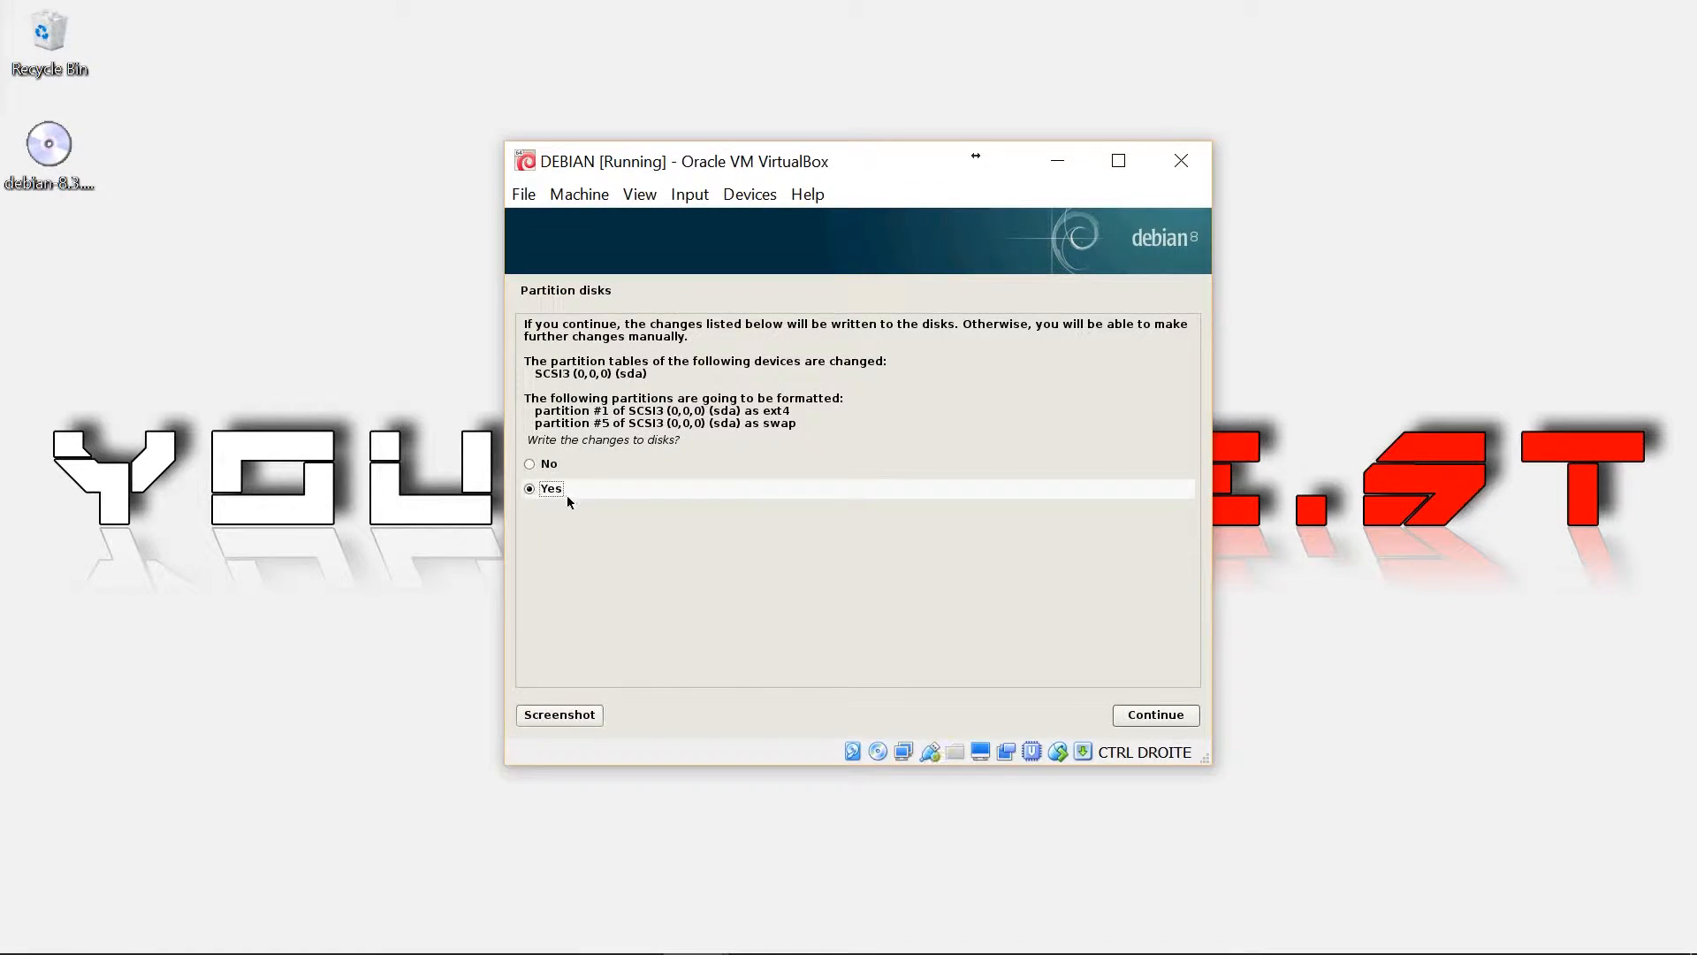
click(1148, 717)
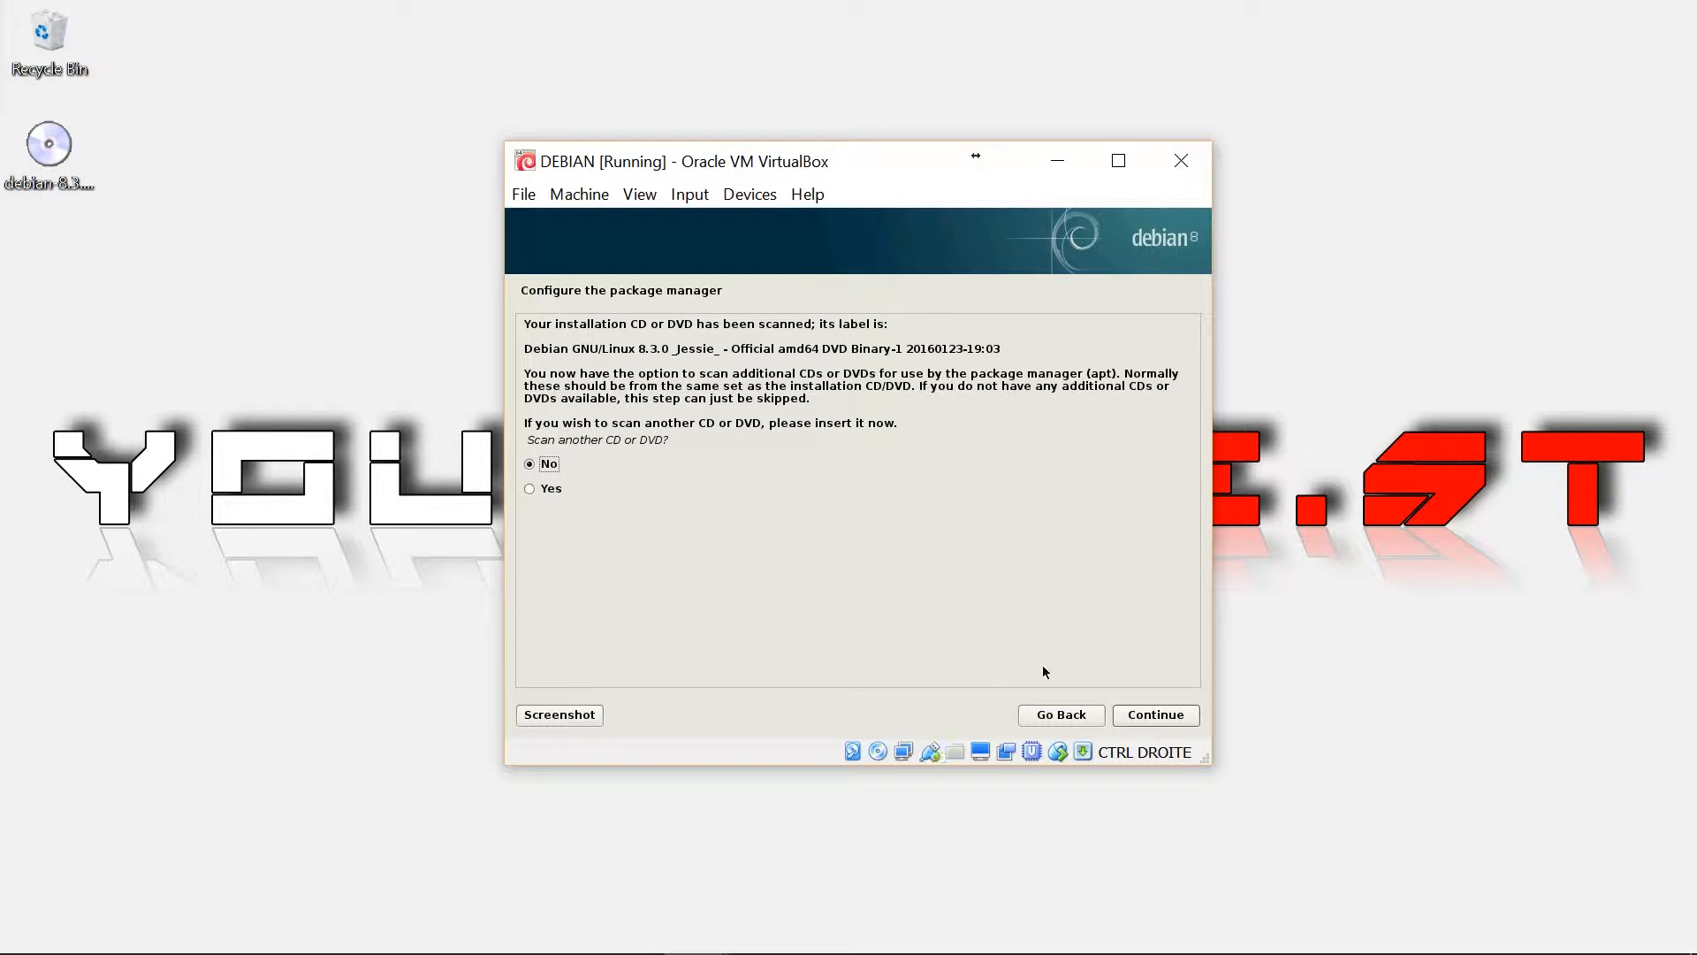
Decline scanning another CD, using a network mirror, and the popularity-contest survey
click(1153, 716)
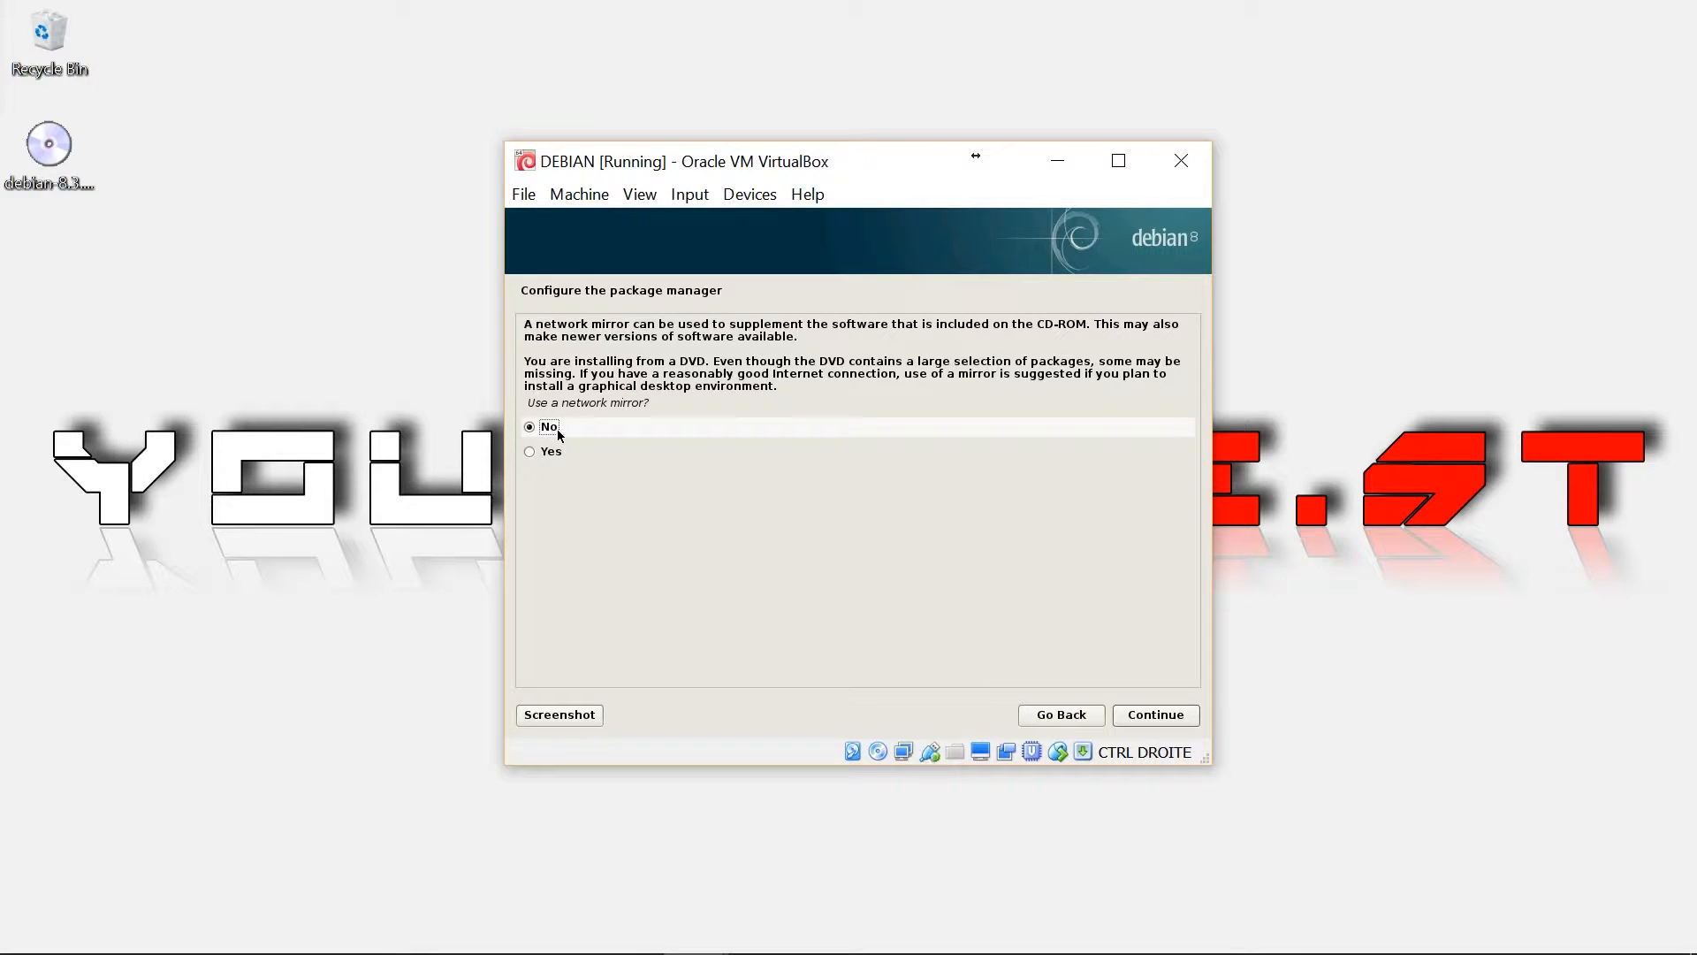
click(1155, 715)
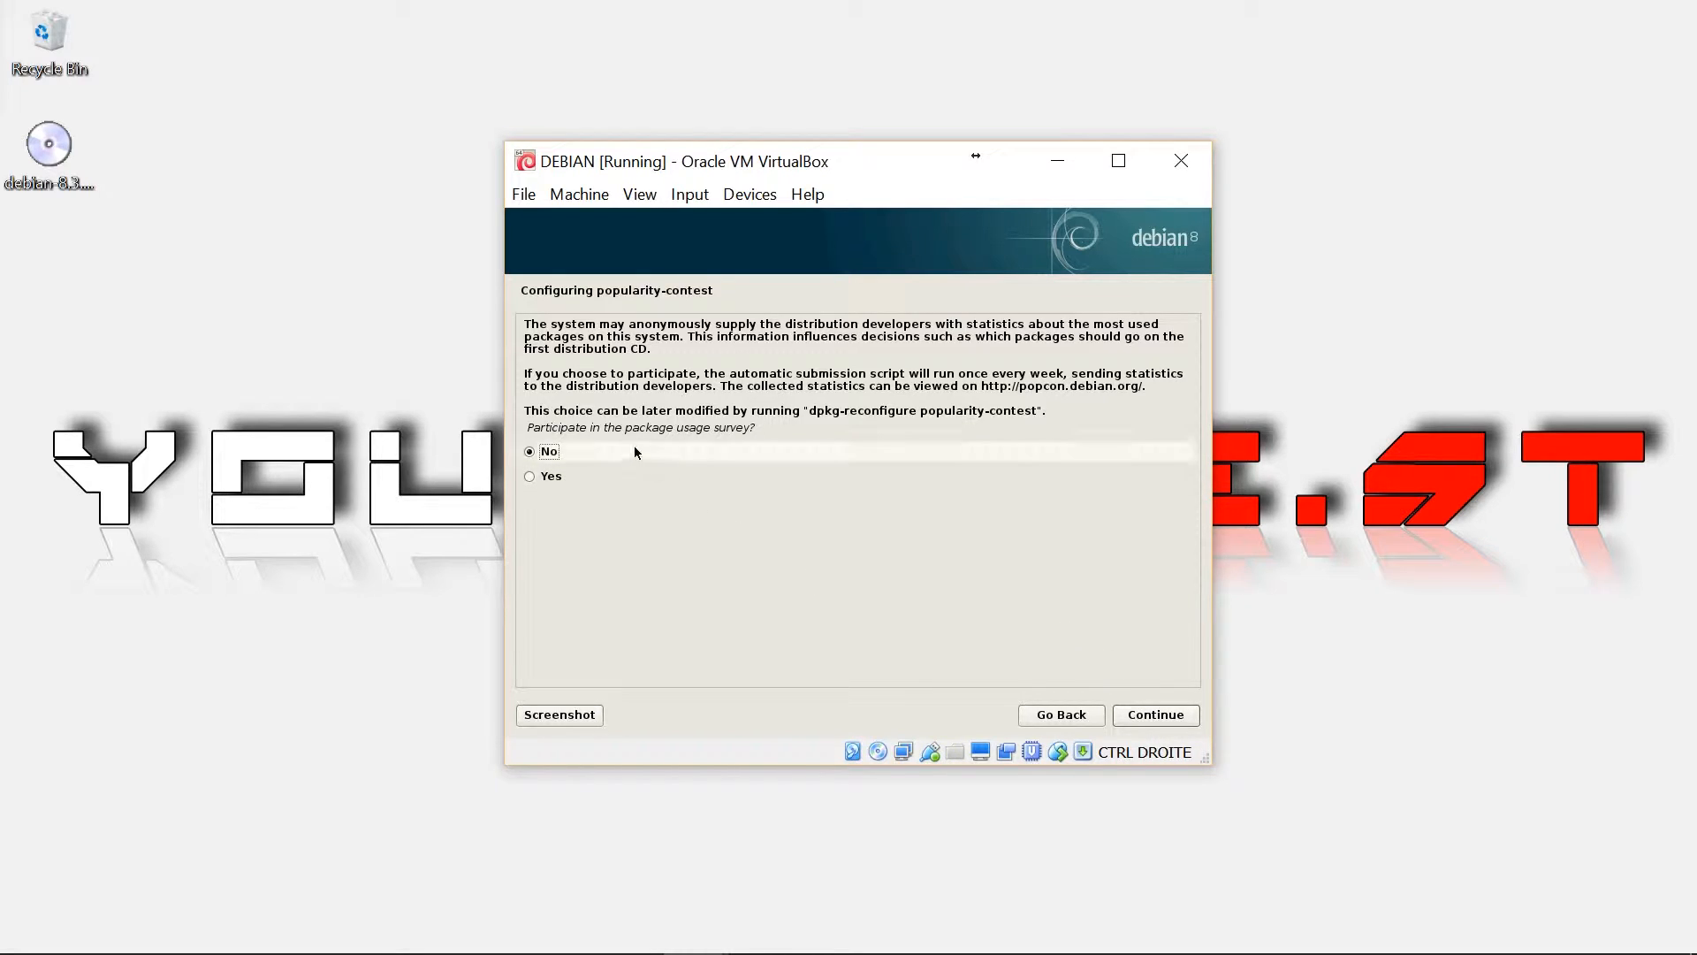
click(1163, 723)
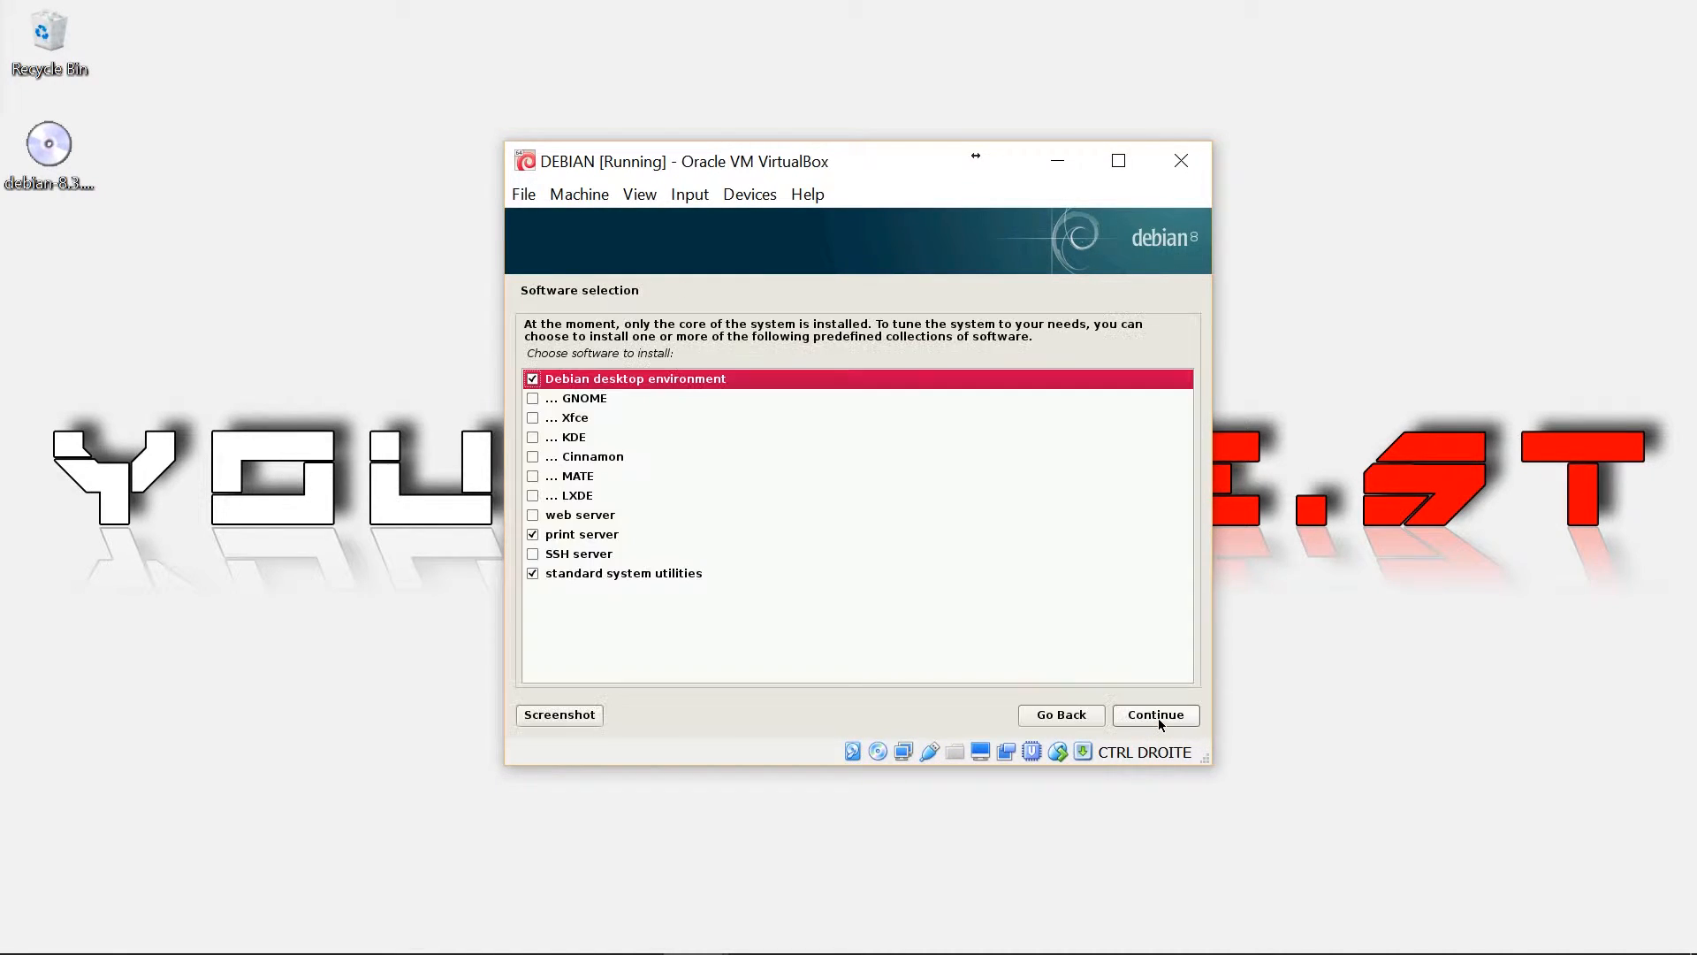
Tick KDE, untick print server, and install the selected software
click(533, 438)
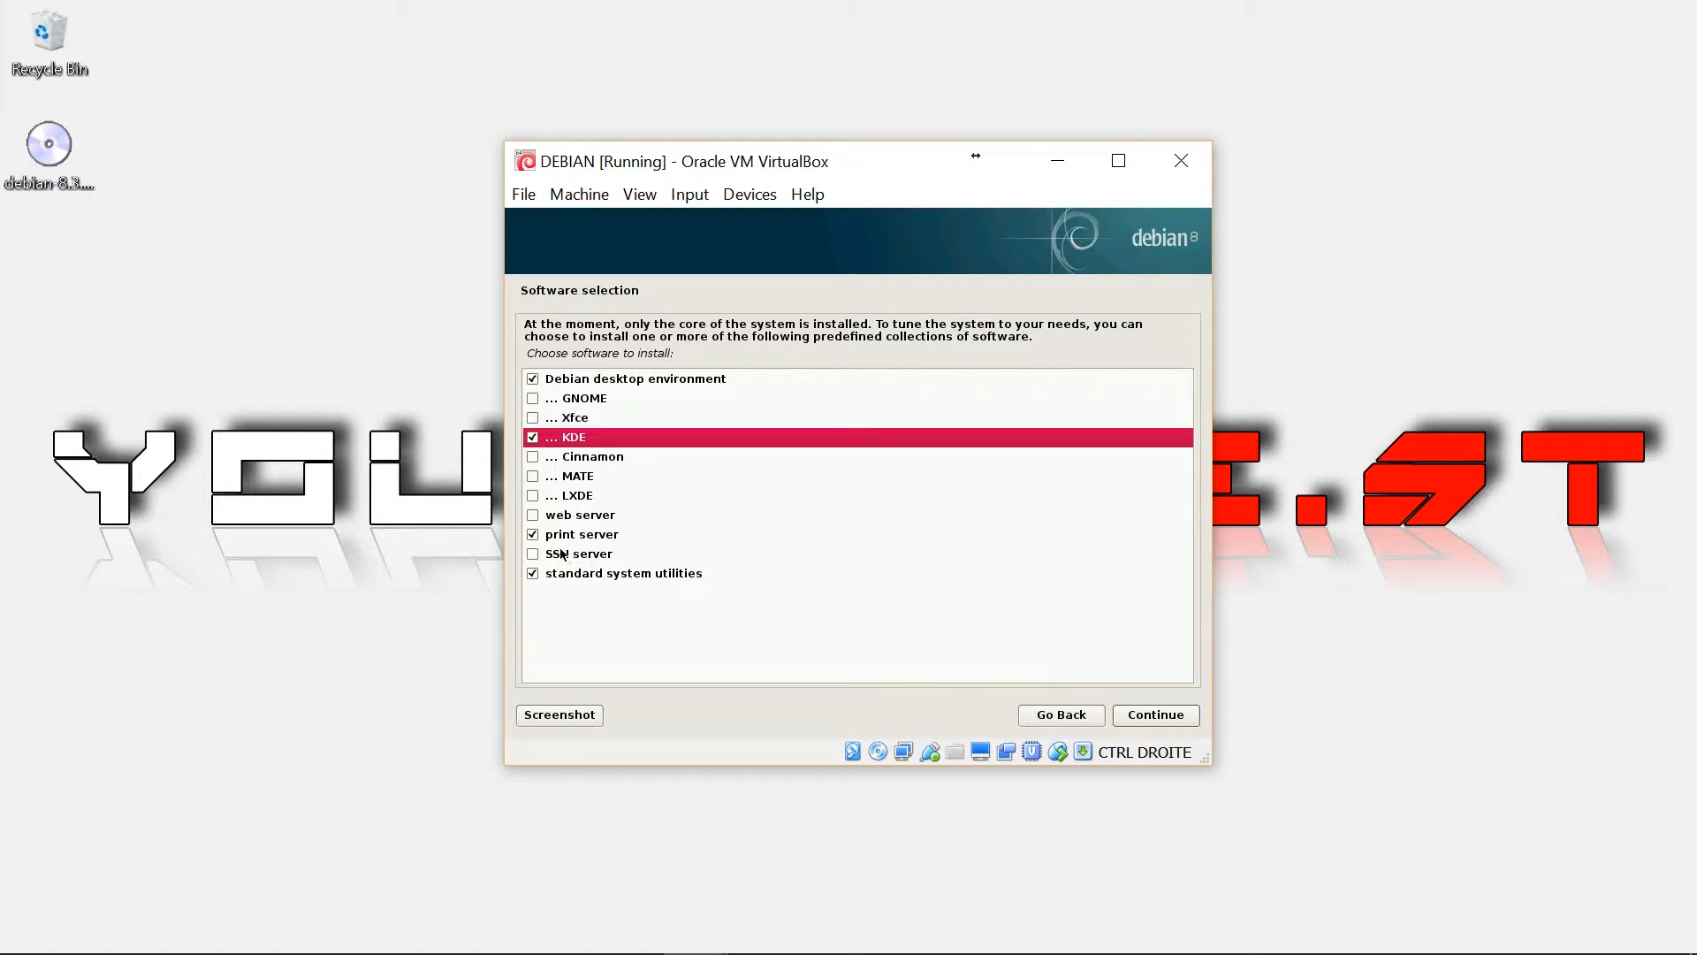
click(534, 535)
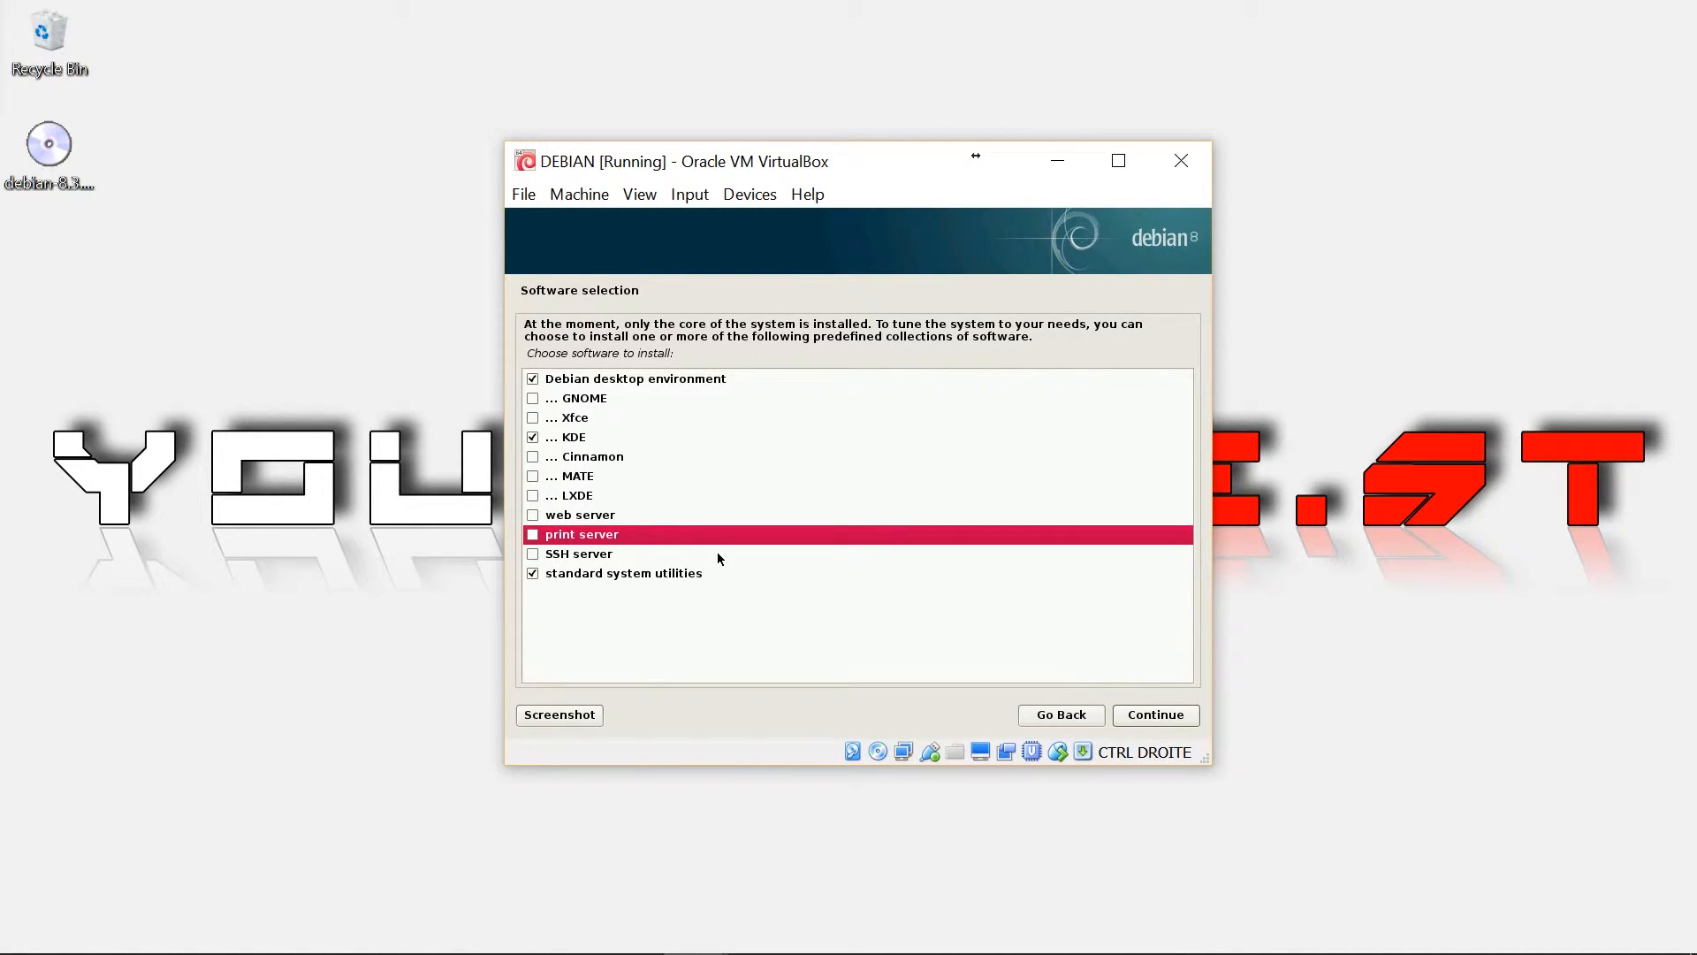
click(1165, 717)
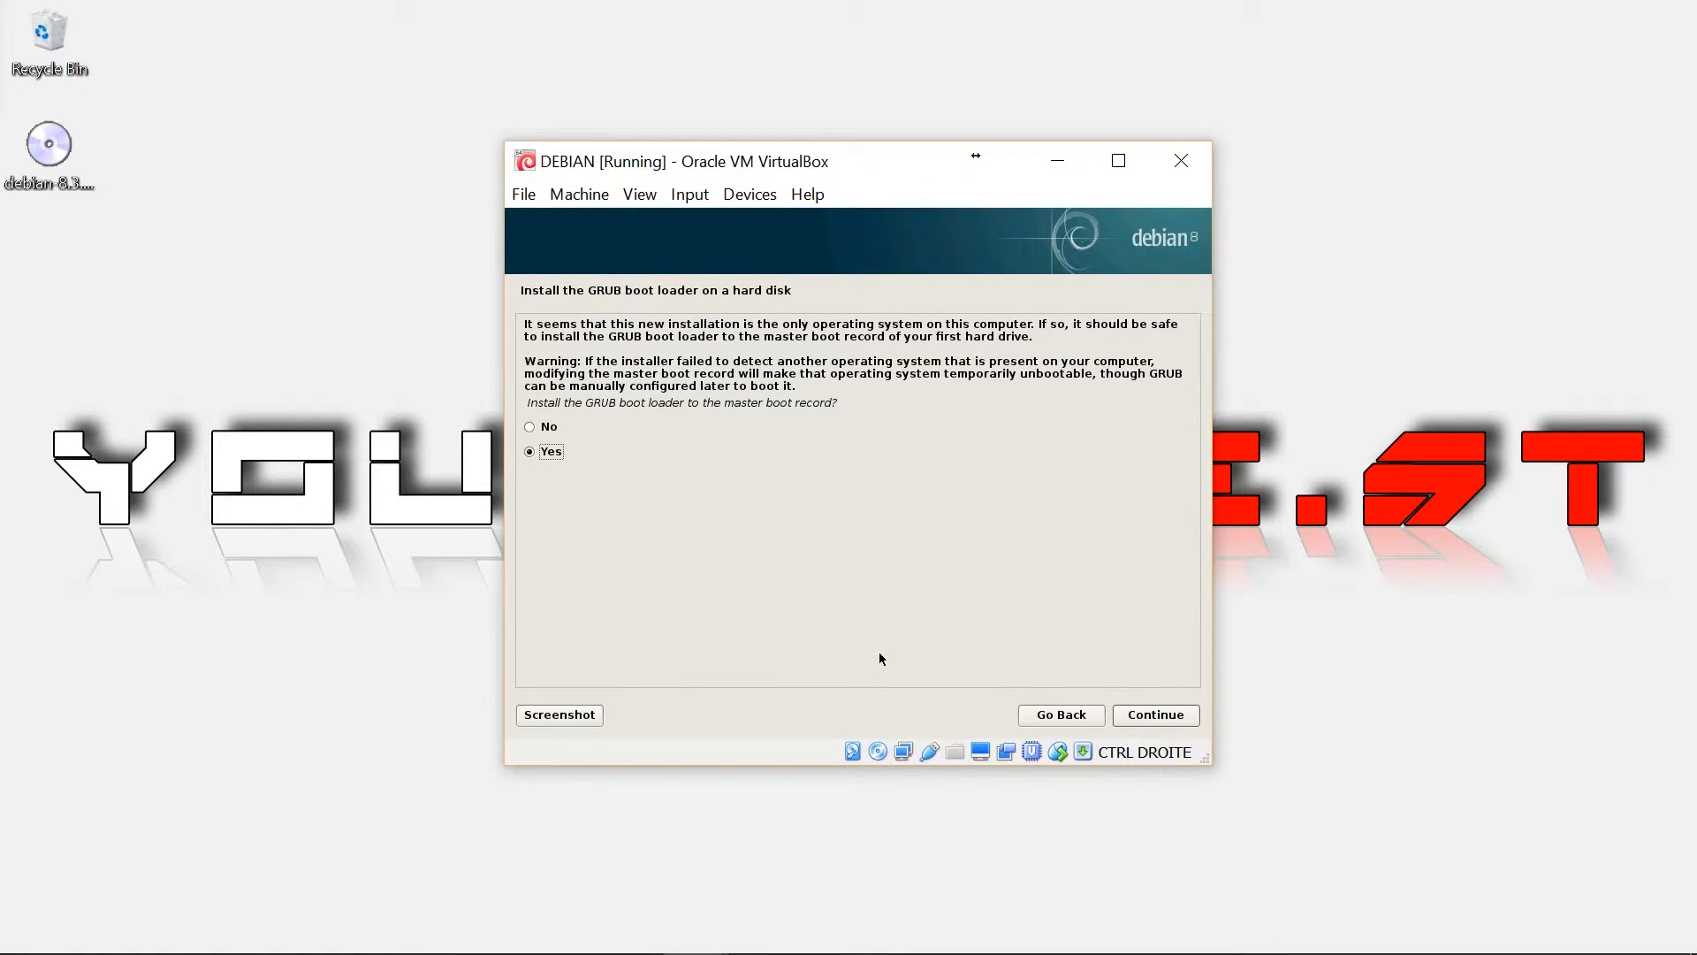
Install GRUB to the master boot record on /dev/sda
click(1167, 718)
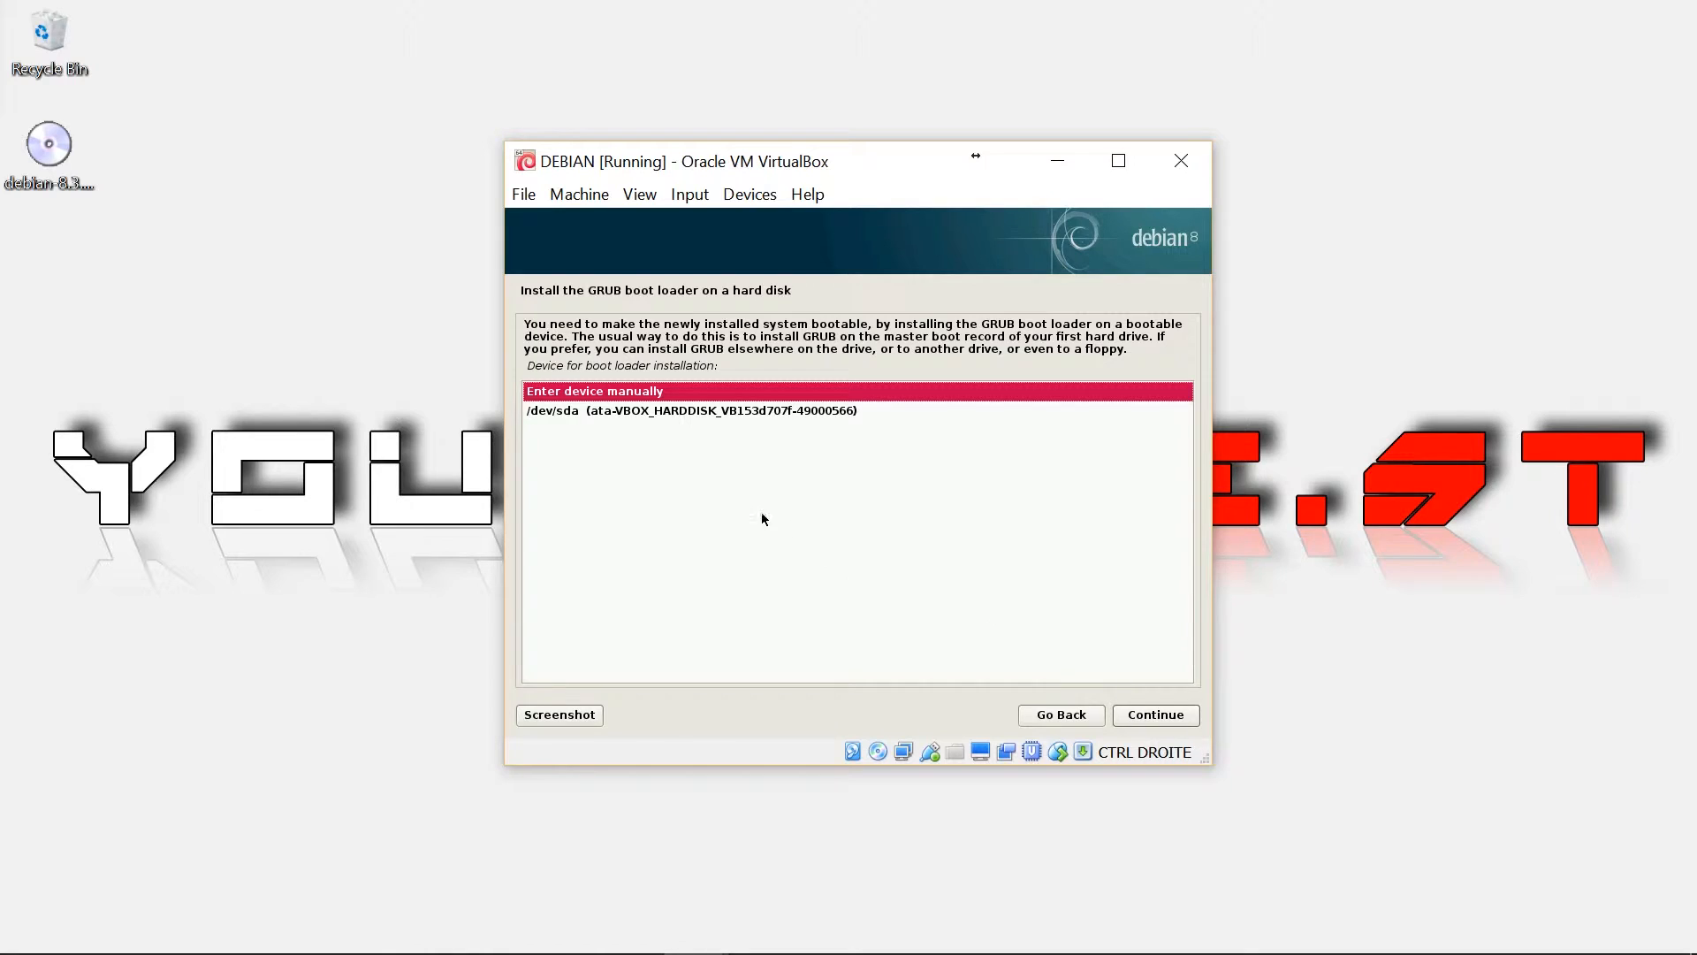
click(634, 416)
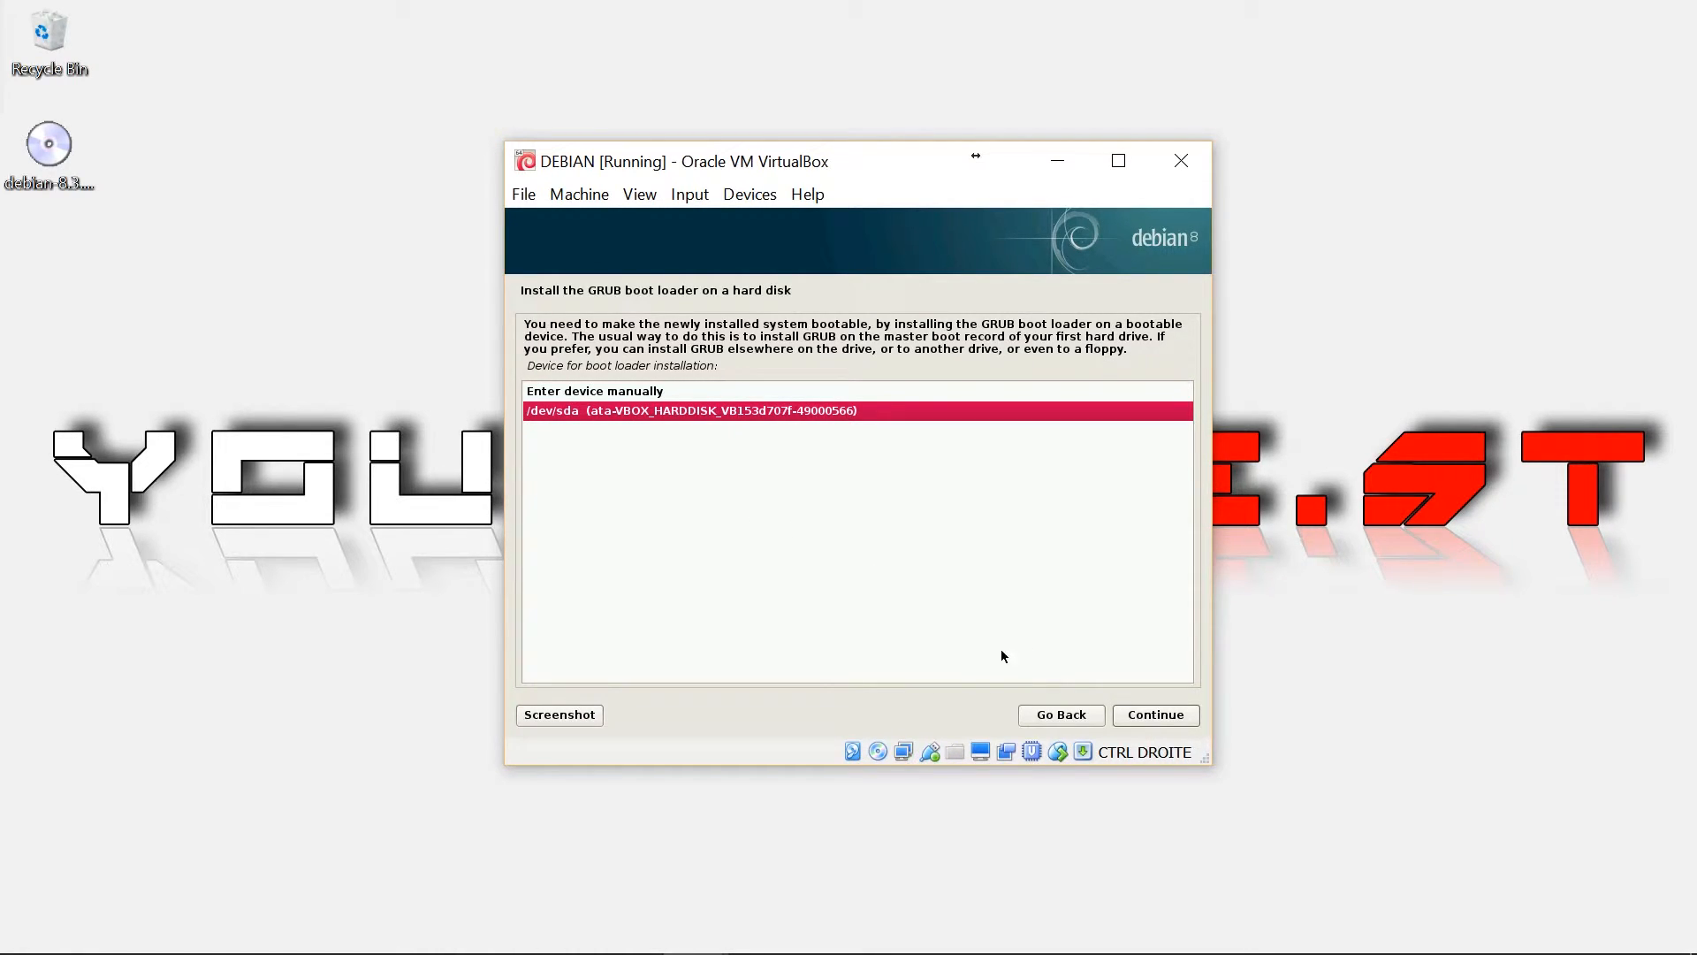
click(1156, 714)
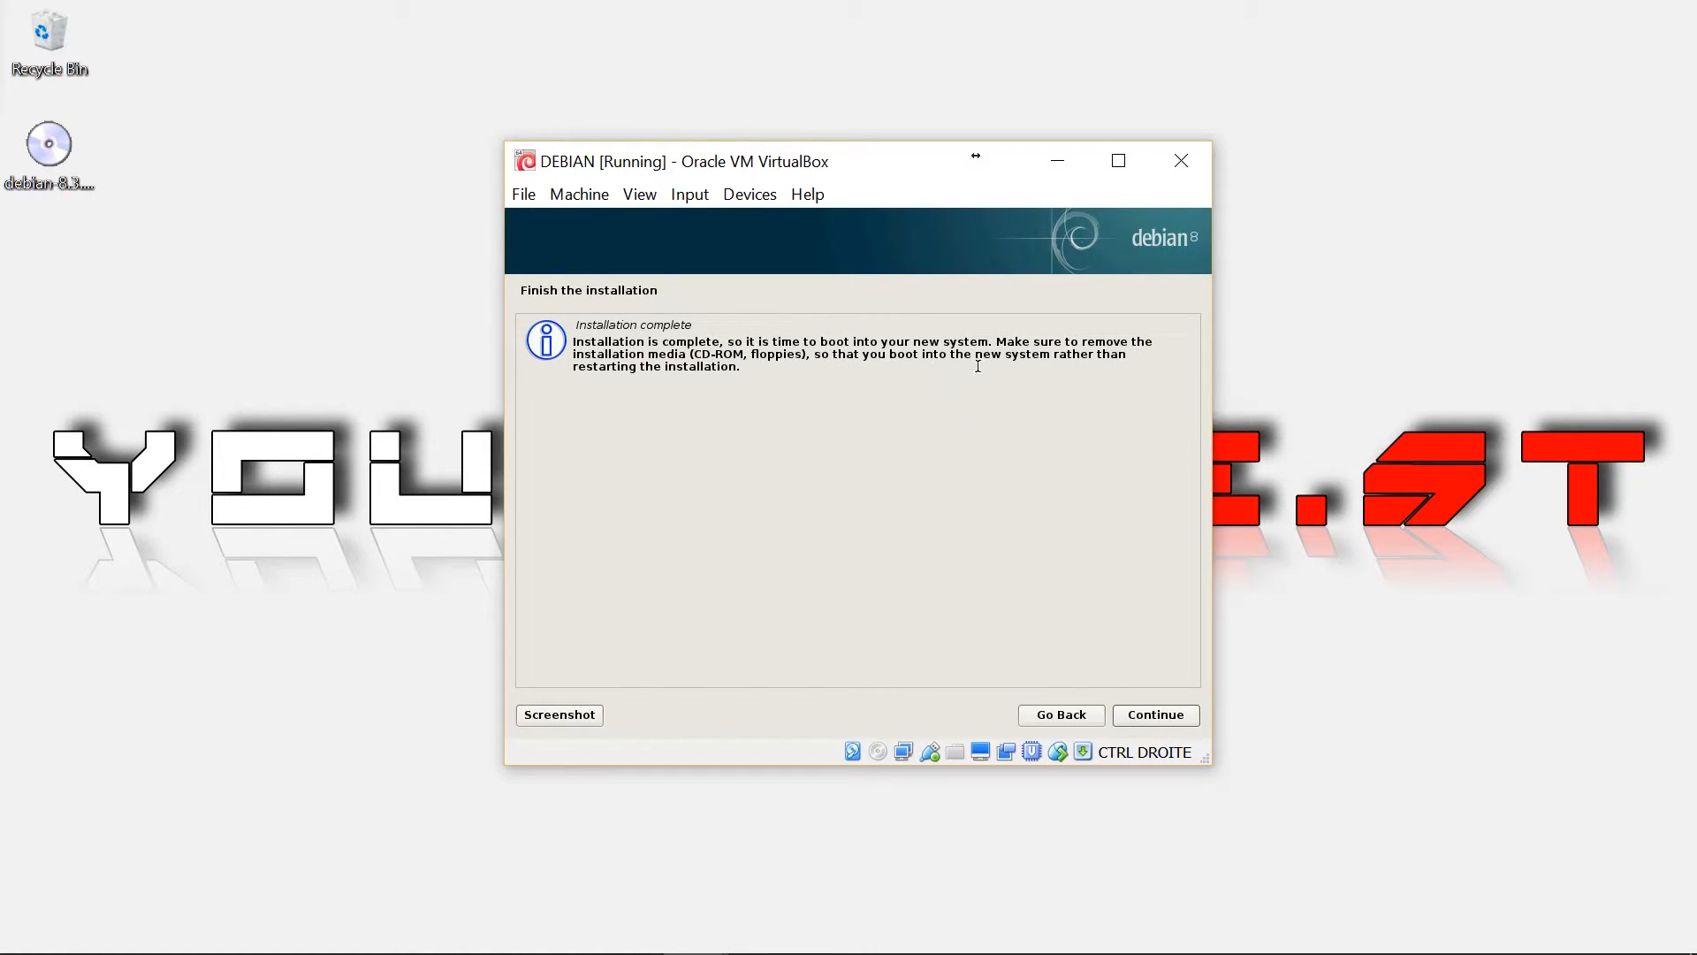
Finish the installation and boot Debian GNU/Linux from the GRUB menu
click(1155, 715)
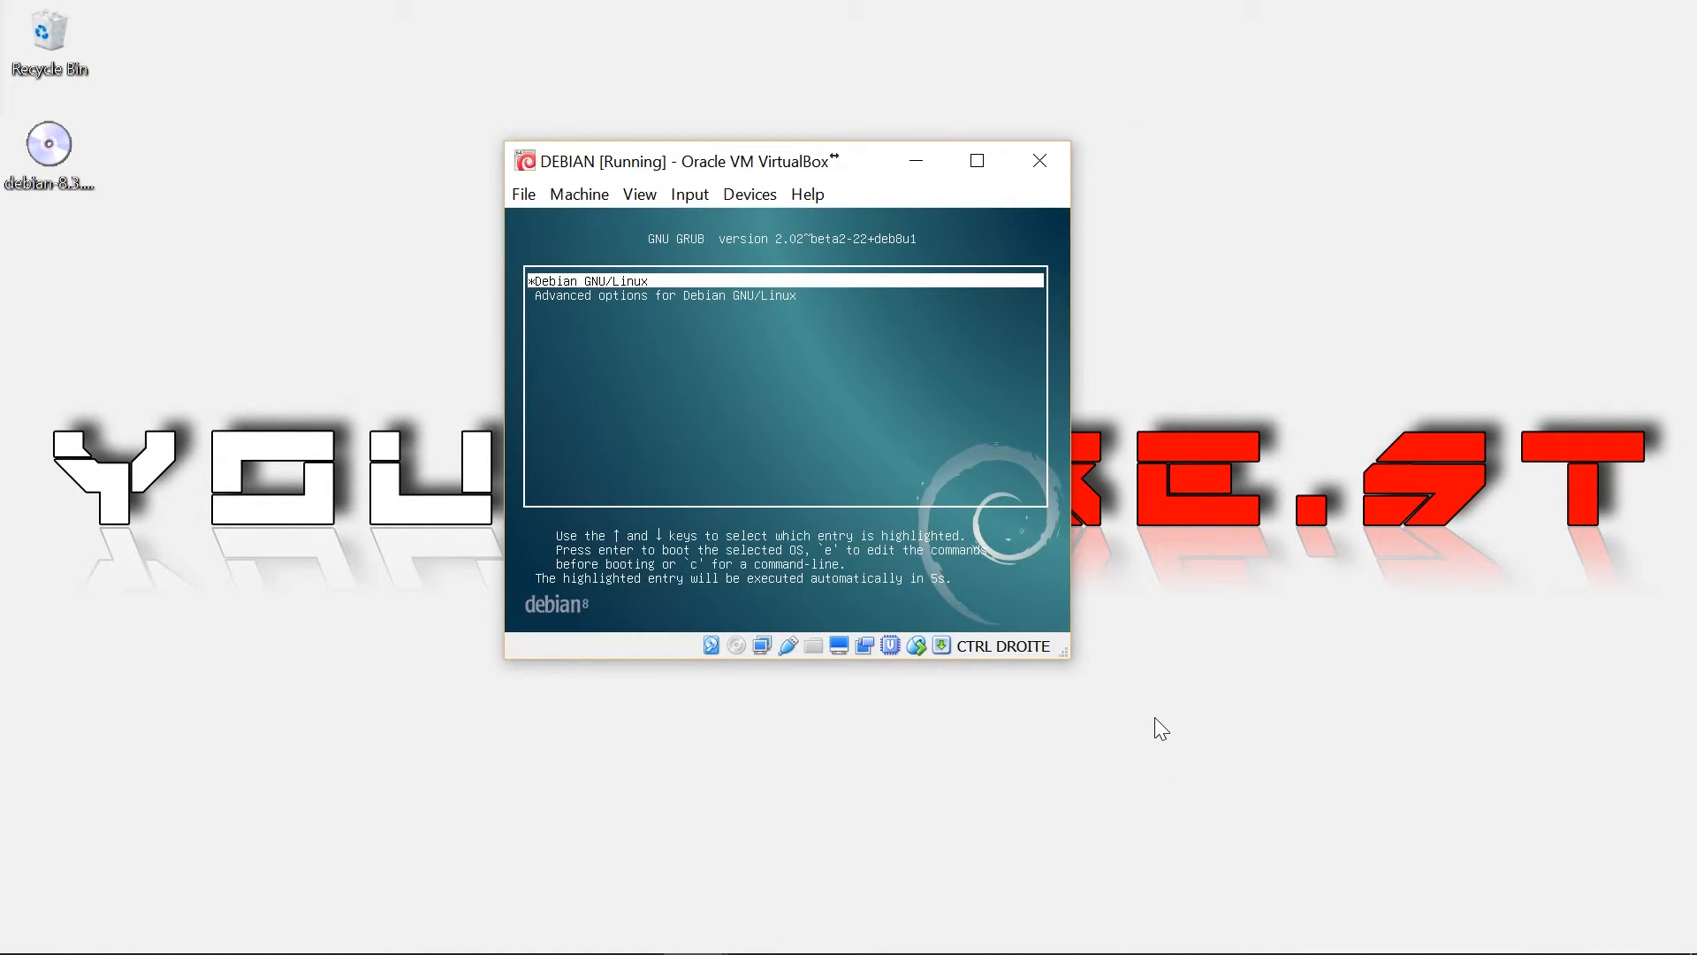
key(Return)
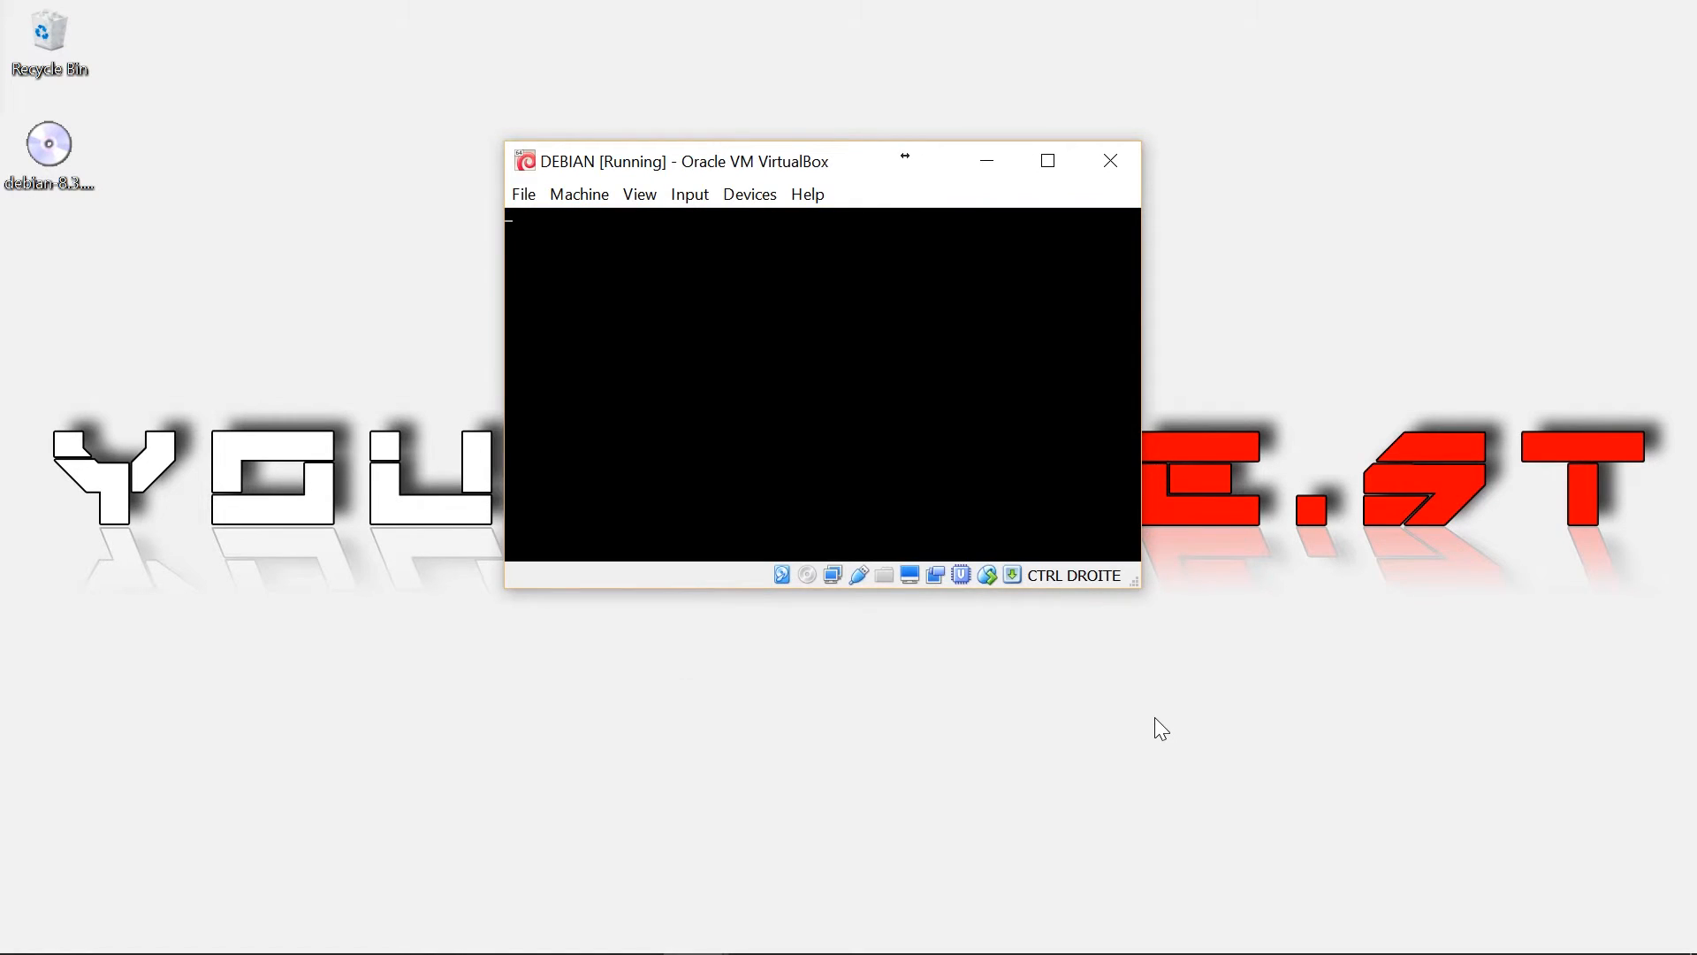
key(Caps_Lock)
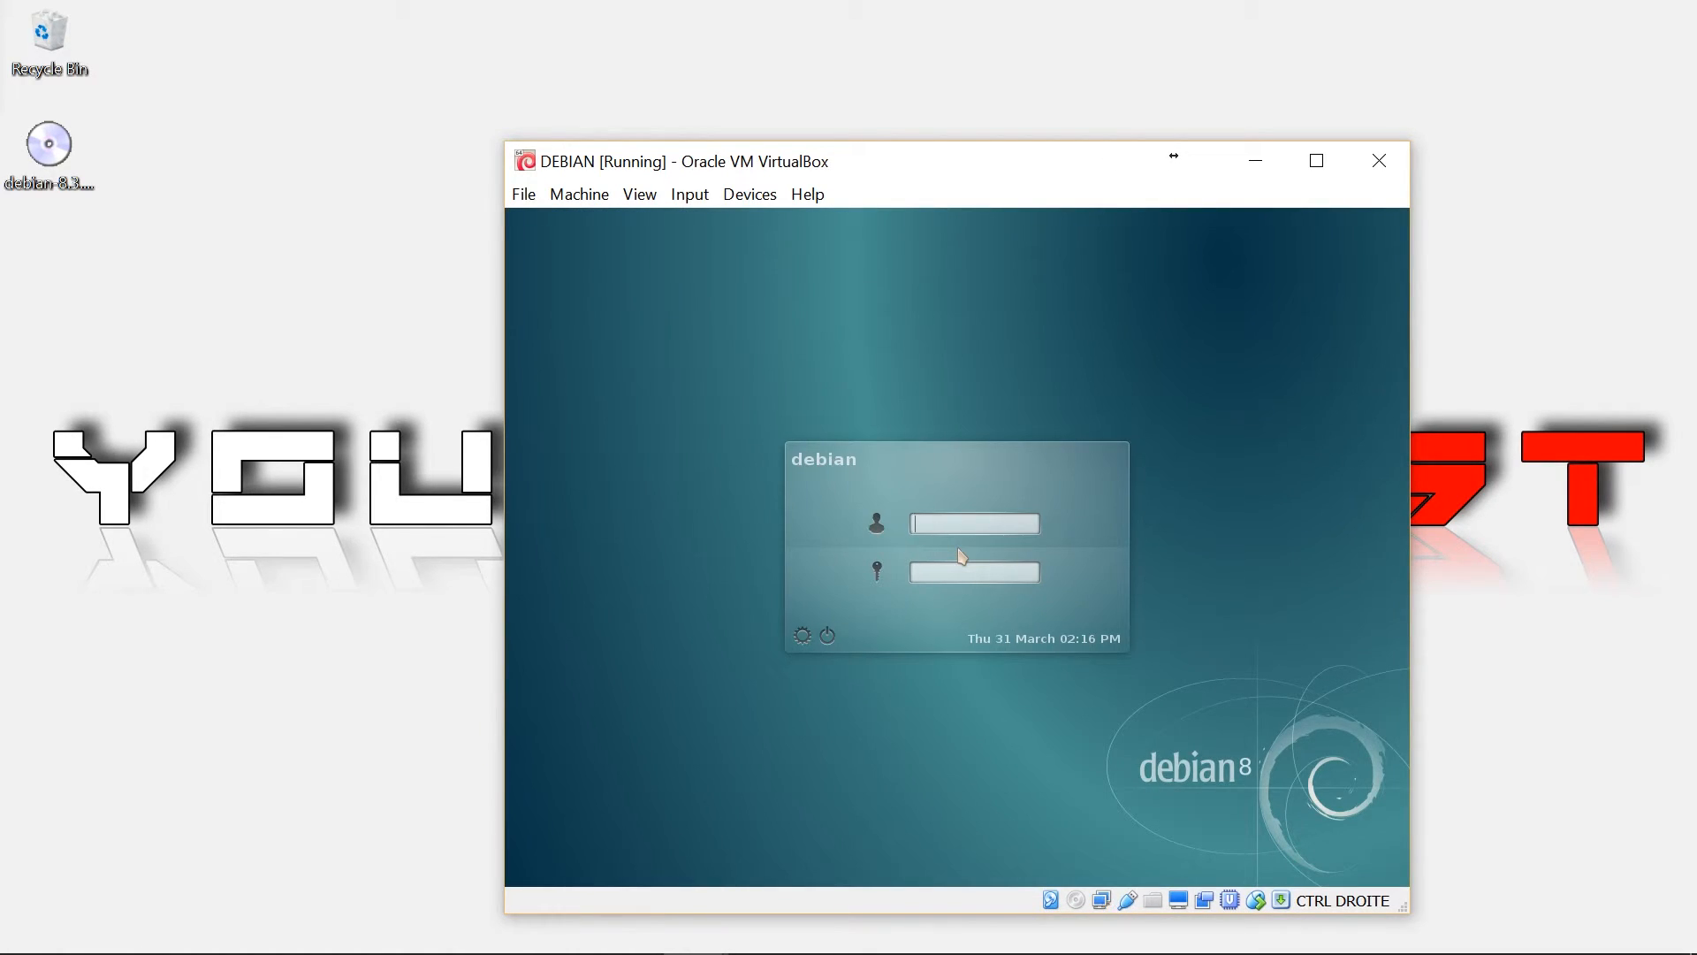
drag(1056, 168, 994, 107)
Log in at the login screen with the new user's username and password
click(882, 458)
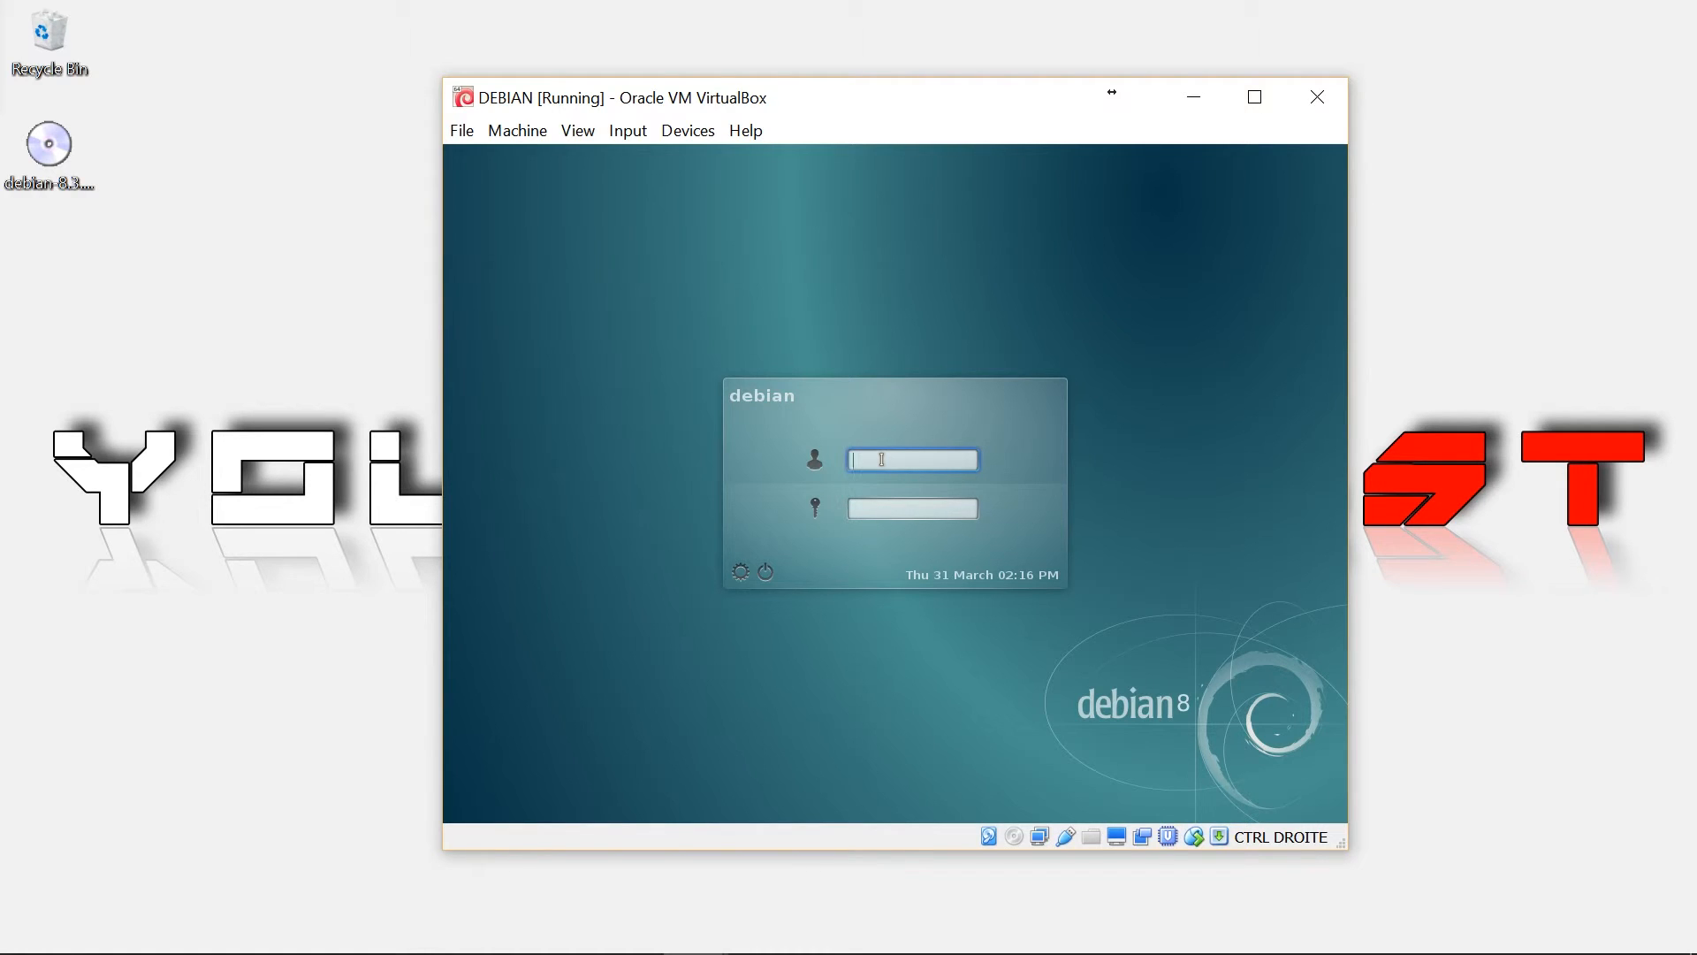
text(youdobest)
click(902, 506)
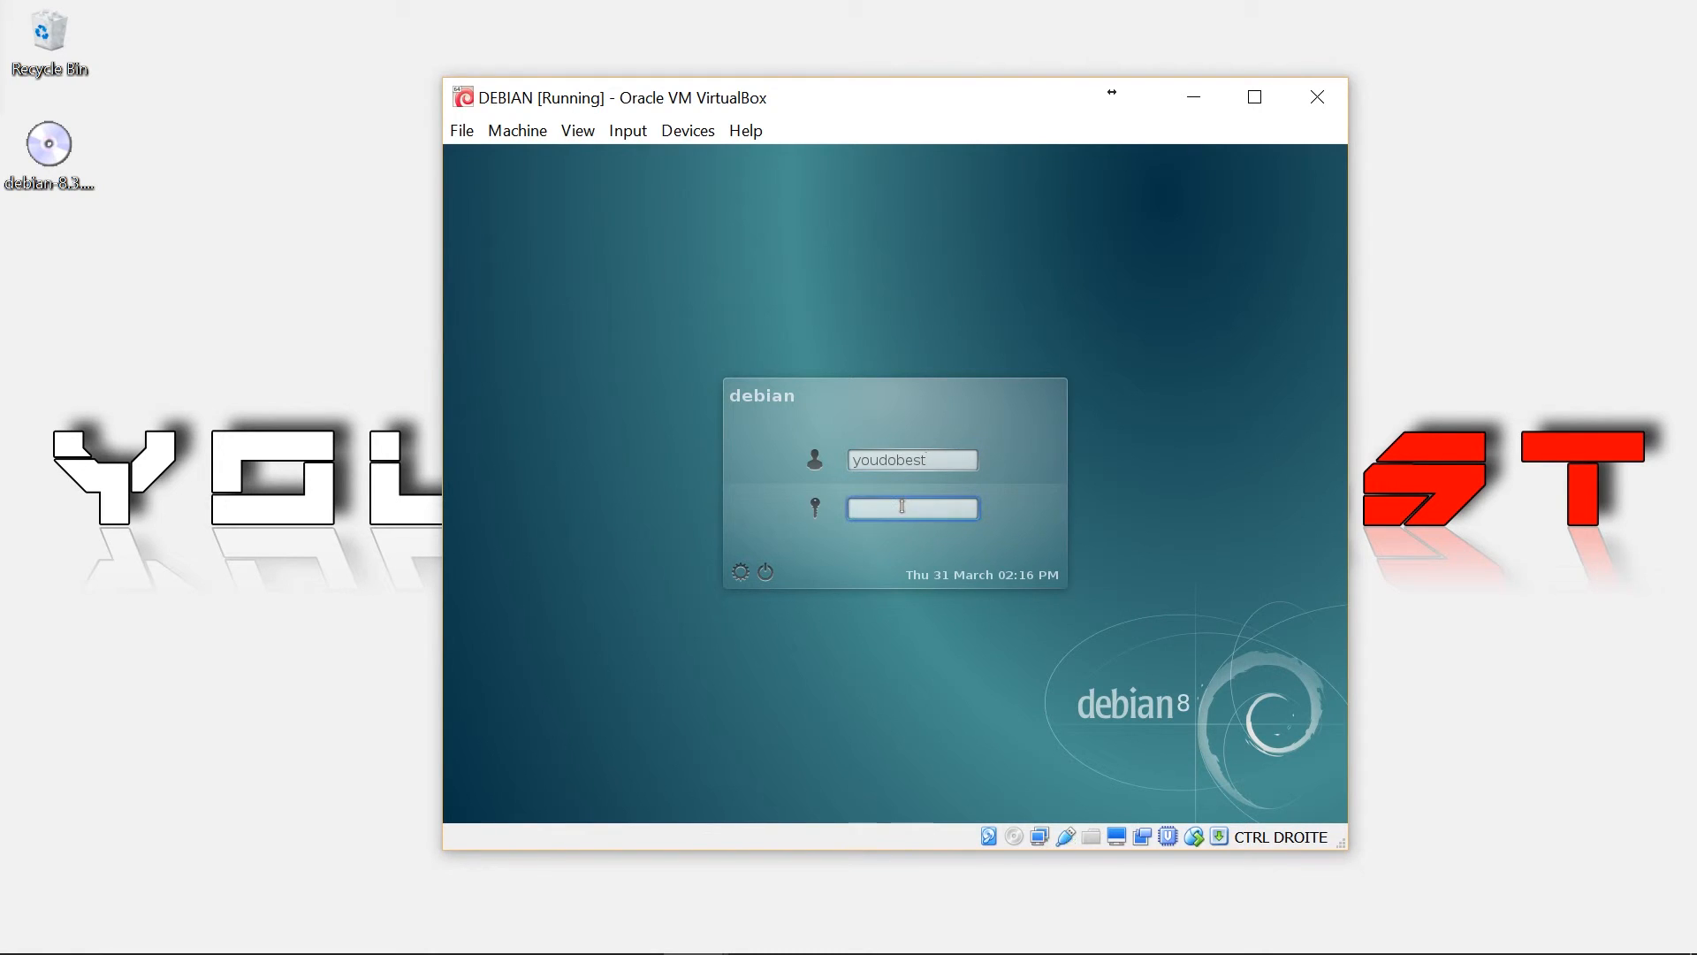
key(Caps_Lock)
text(****)
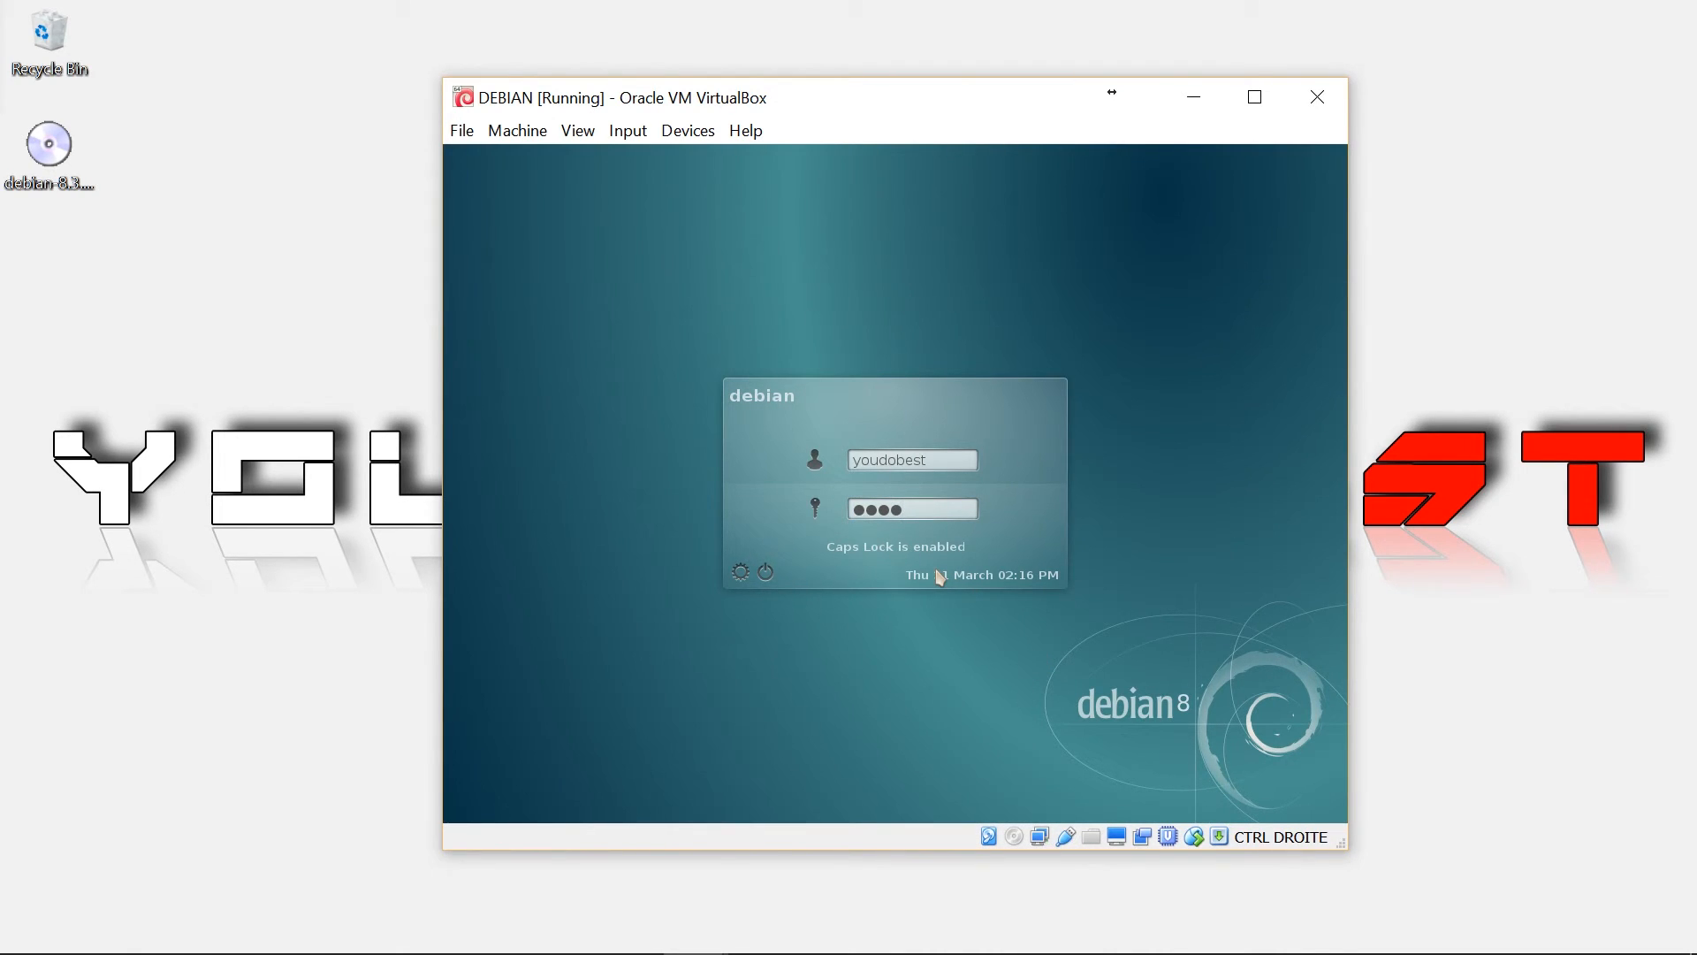
key(Return)
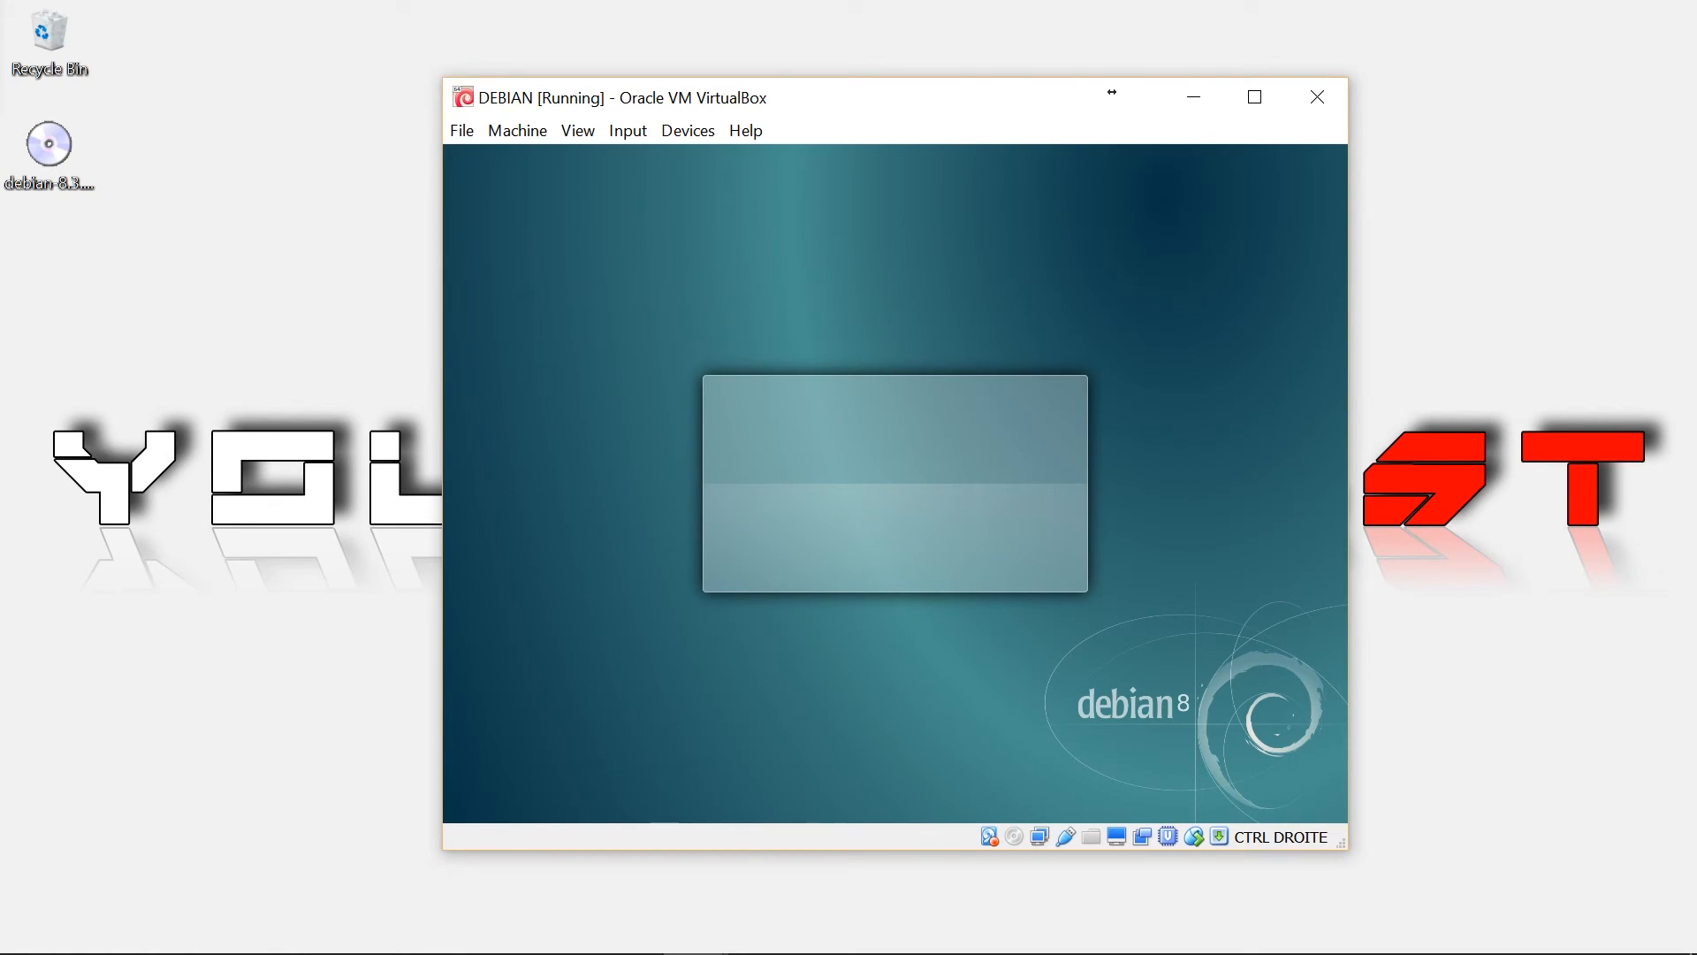